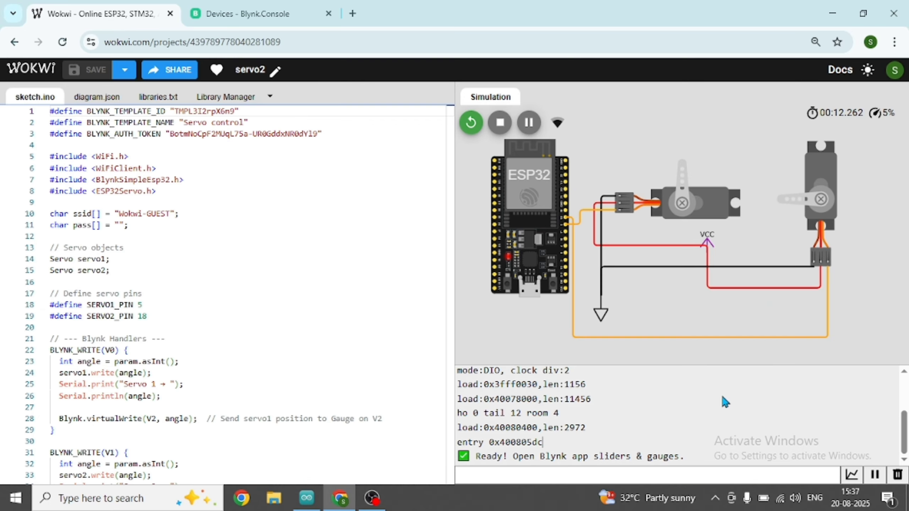
Set the Servo1 slider on the Blynk Servo control dashboard to 81 and check the servo in the Wokwi simulation
left_click(277, 8)
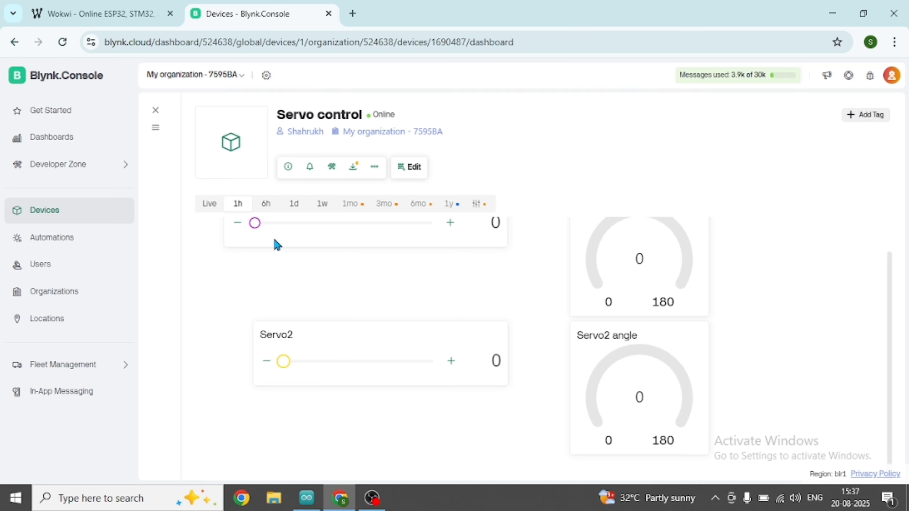
scroll(358, 259, "up", 1)
left_click_drag(255, 261, 323, 265)
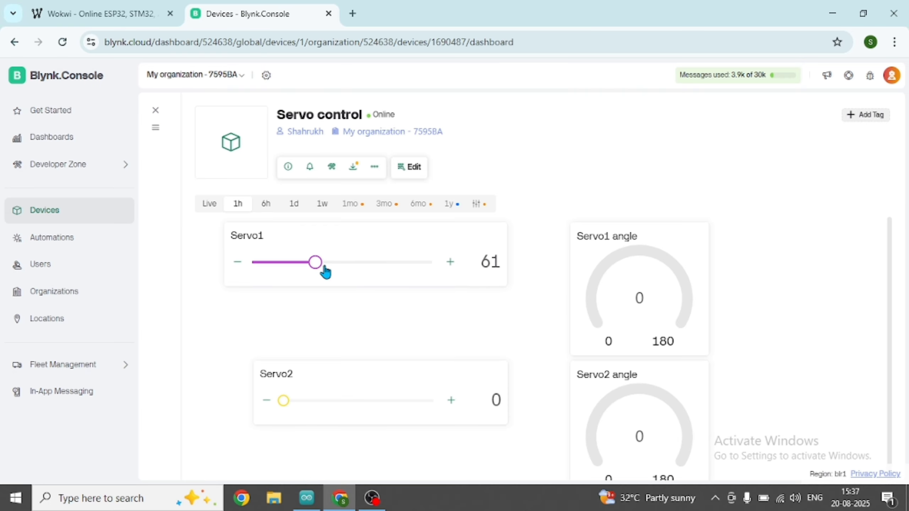
left_click(138, 13)
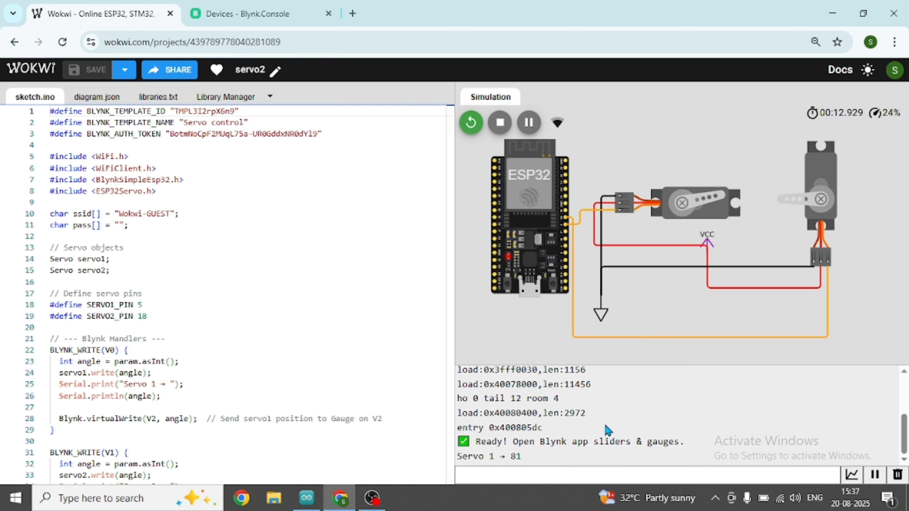
Set the Servo1 slider in Blynk to 24 and compare the servo's position in the Wokwi simulation
key("ctrl+Tab")
left_click_drag(338, 265, 278, 262)
key("ctrl+Tab")
left_click(255, 5)
left_click(152, 6)
Set the Servo1 slider in Blynk to 95 and check the first servo's movement in Wokwi
left_click(251, 13)
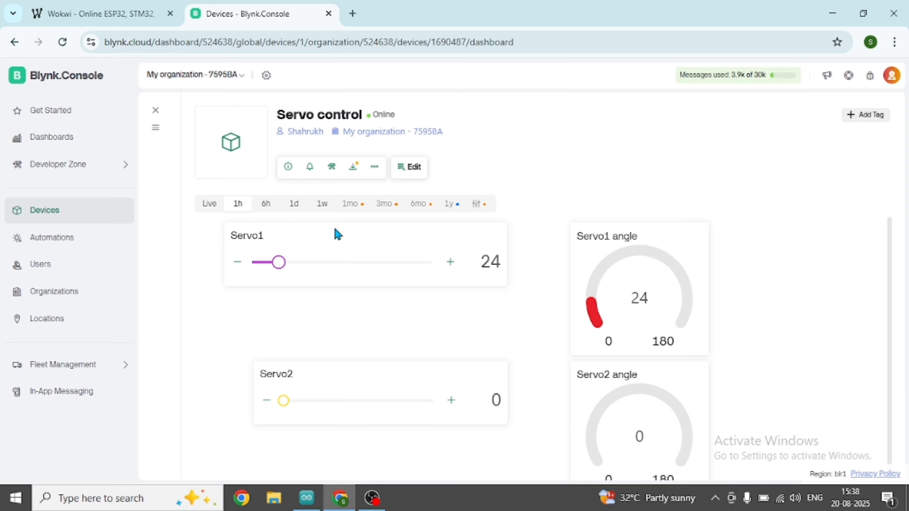
left_click(97, 14)
left_click(240, 7)
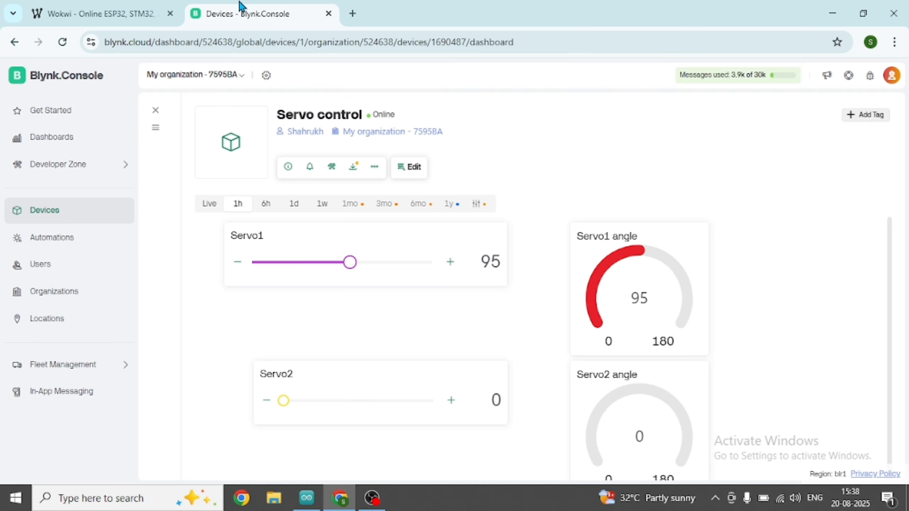
Raise the Servo2 slider on the Blynk dashboard and check the second servo in the Wokwi simulation
left_click(328, 404)
left_click(97, 13)
left_click(234, 5)
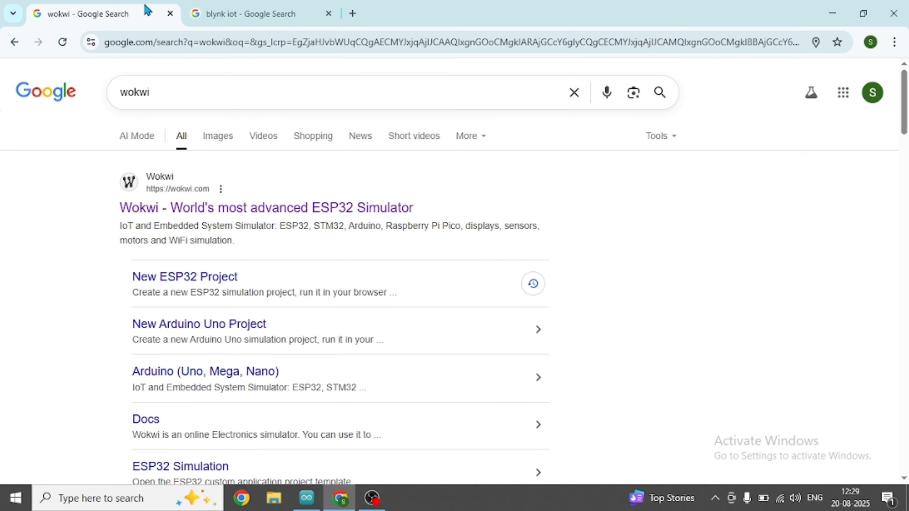
Open the Wokwi site from the search results and create a new project from the ESP32 starter template
left_click(226, 210)
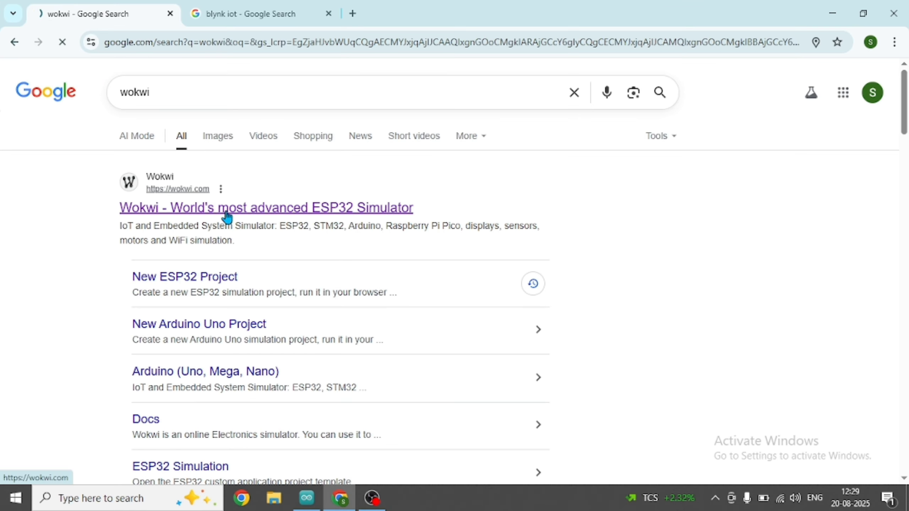
scroll(563, 192, "down", 2)
scroll(558, 233, "up", 2)
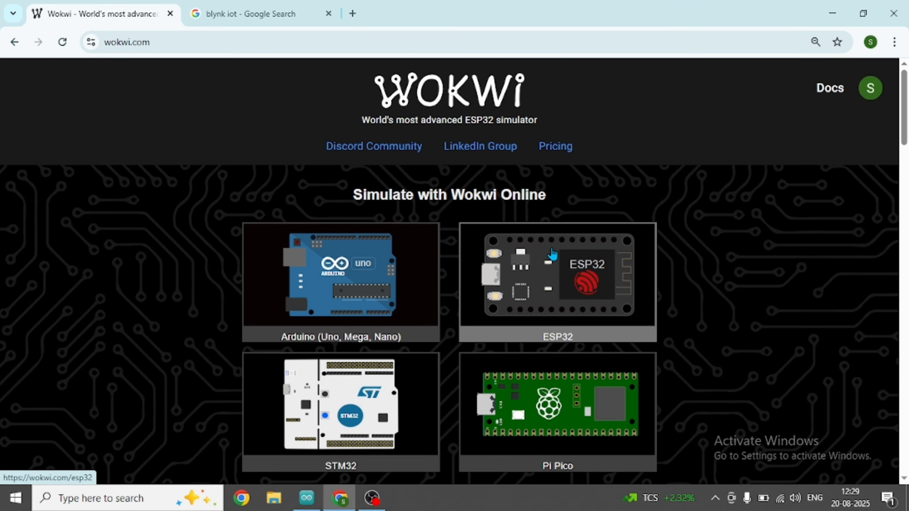
left_click(553, 255)
scroll(554, 256, "down", 5)
scroll(554, 255, "down", 10)
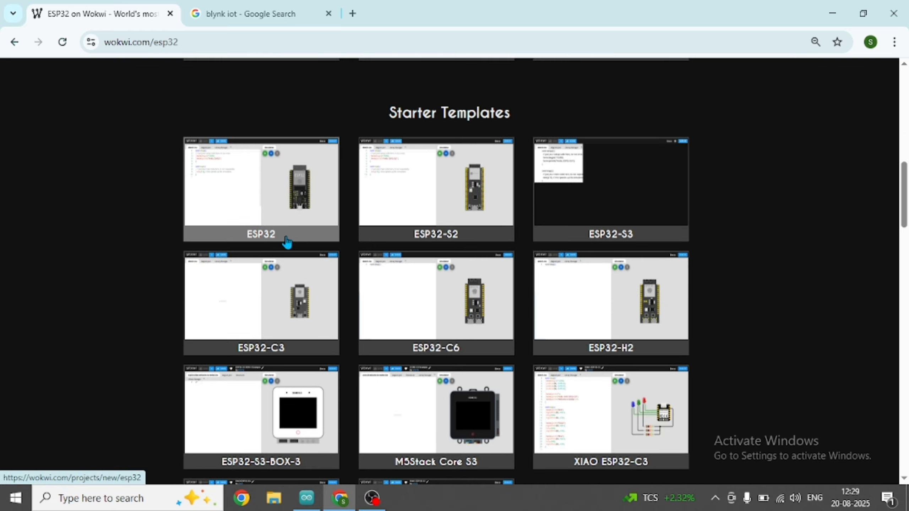
left_click(279, 217)
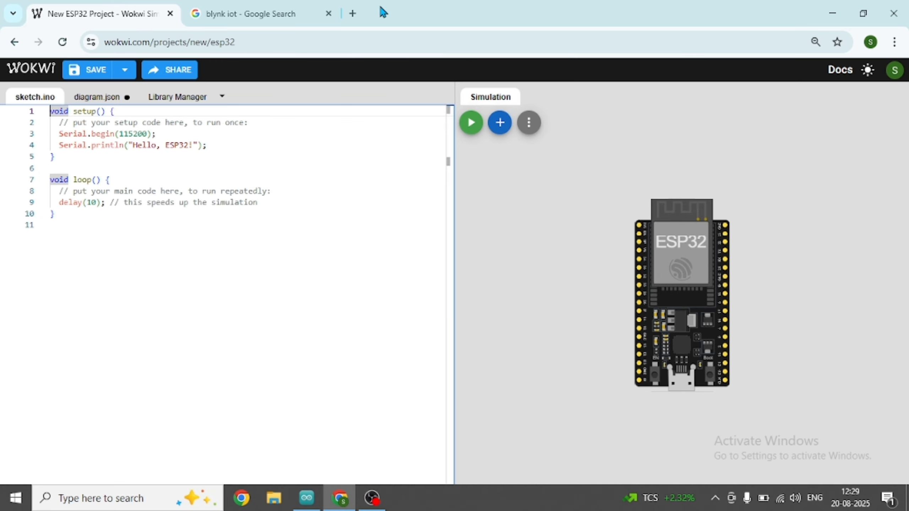
Open the Blynk site from the search results, go to Blynk.Console through its login, and close the Blynk homepage
left_click(287, 6)
left_click(230, 207)
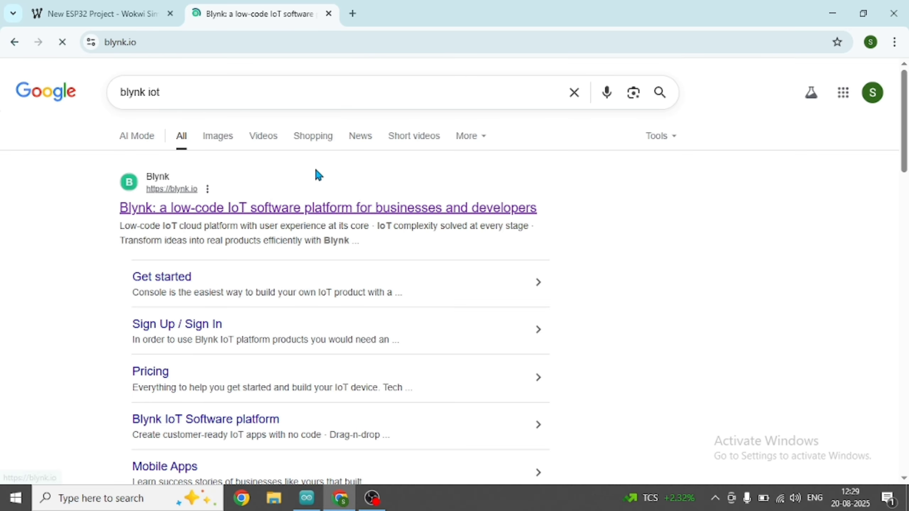
left_click(676, 88)
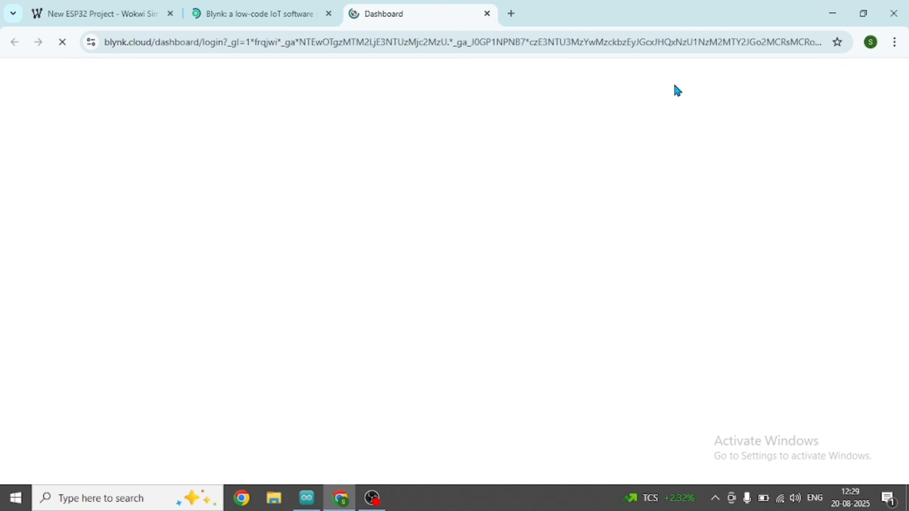
left_click(328, 13)
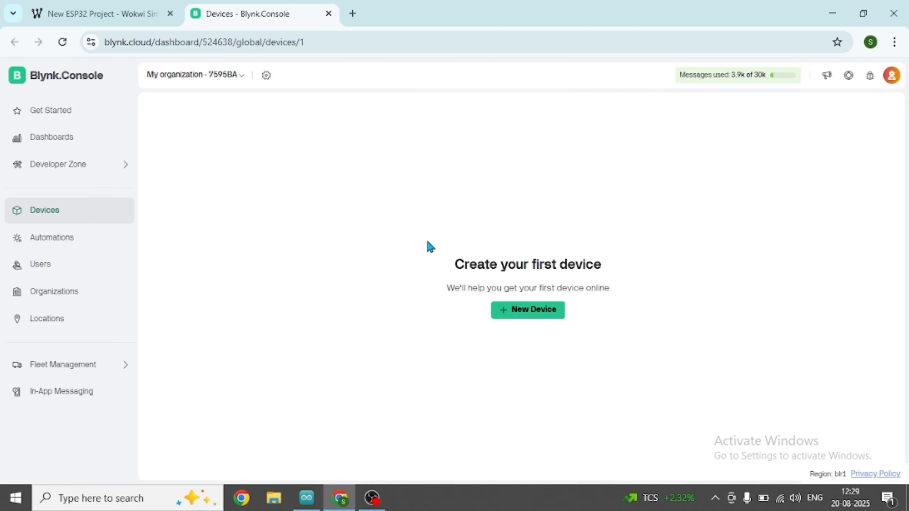
Copy the entire servo sketch from Arduino IDE and replace the default code of sketch.ino in Wokwi with it
left_click(148, 8)
left_click(307, 498)
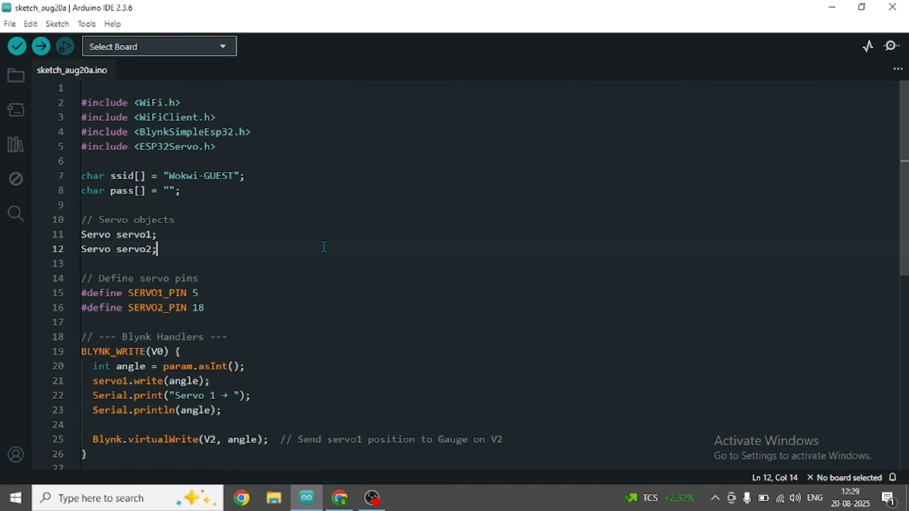
key("ctrl+a")
key("ctrl+c")
left_click(339, 497)
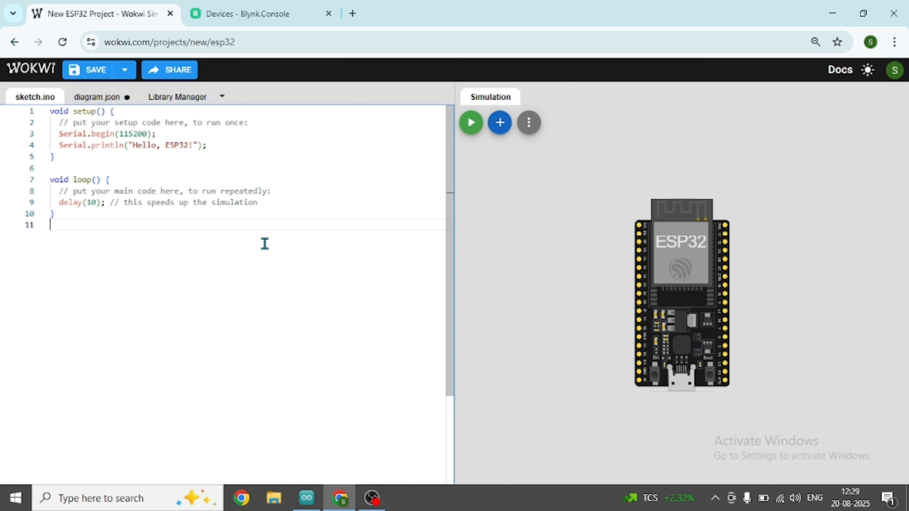
key("ctrl+a")
key("ctrl+v")
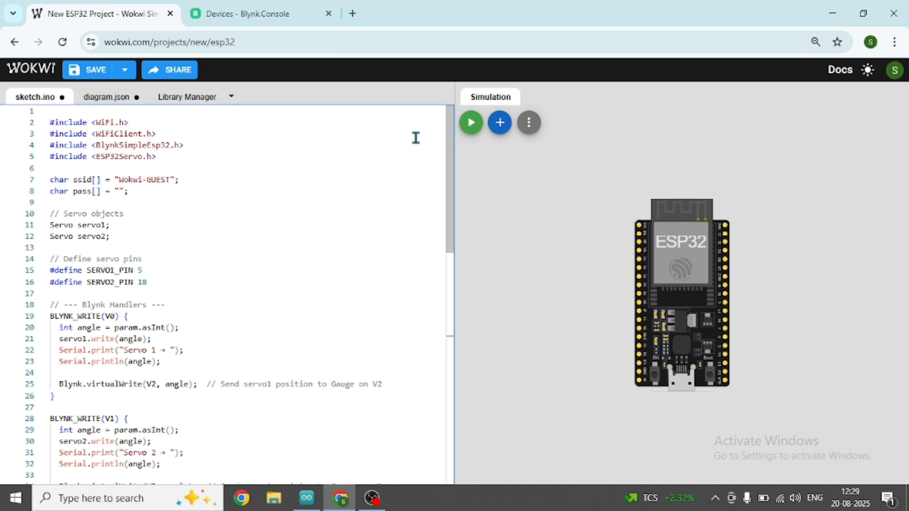
Show the Wokwi circuit diagram in full screen, with free space beside the ESP32 board
left_click(529, 122)
left_click(556, 329)
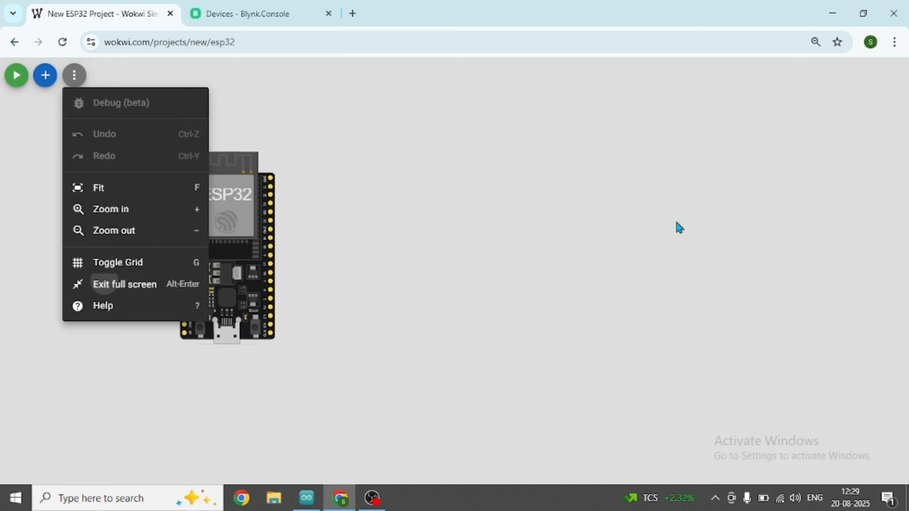
scroll(573, 194, "up", 1)
left_click_drag(571, 262, 594, 248)
scroll(595, 236, "up", 4)
left_click(45, 76)
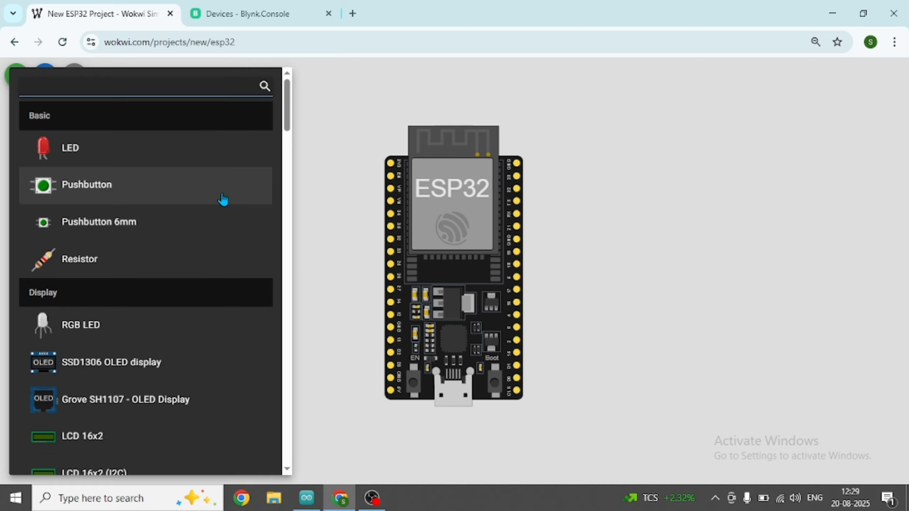
left_click(302, 198)
left_click_drag(456, 232, 157, 222)
Add a servo to the diagram and place it to the right of the ESP32 board
left_click(45, 76)
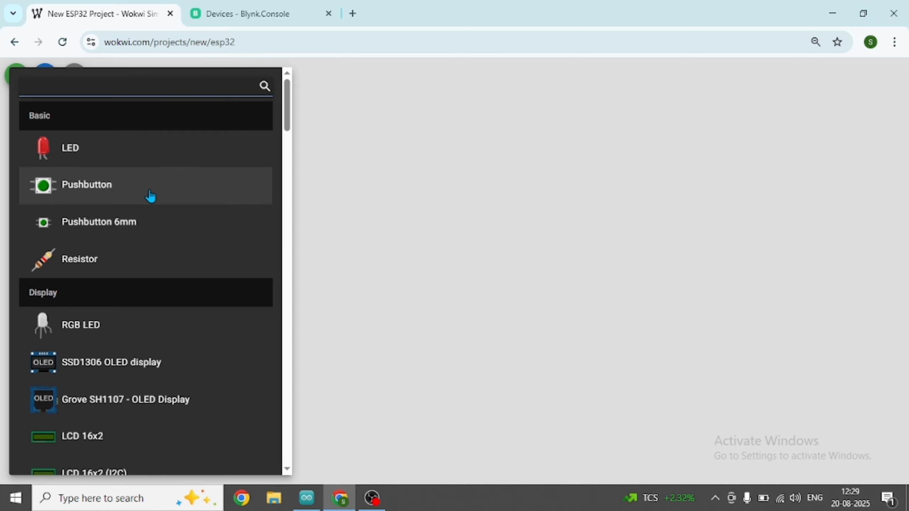
type("ser")
left_click(109, 159)
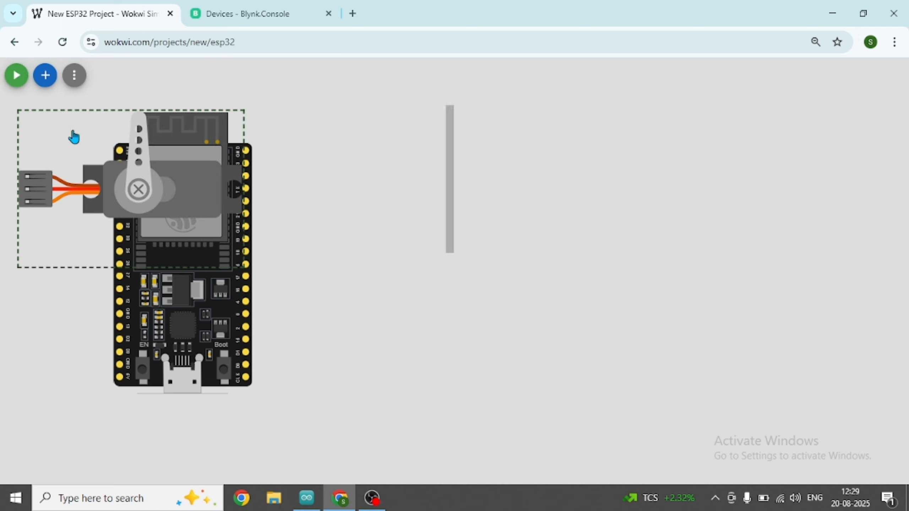
left_click_drag(74, 137, 362, 174)
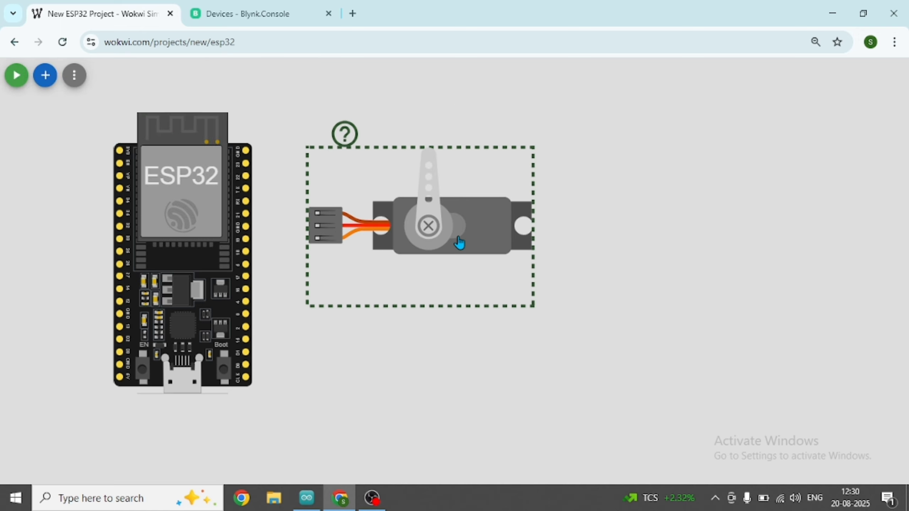
Duplicate the servo, rotate the copy by three quarter turns so its connector faces down, and place it right of the first servo
key("ctrl+d")
left_click_drag(493, 250, 717, 239)
key("r")
key("r")
key("r")
left_click_drag(664, 222, 687, 231)
left_click_drag(413, 246, 439, 251)
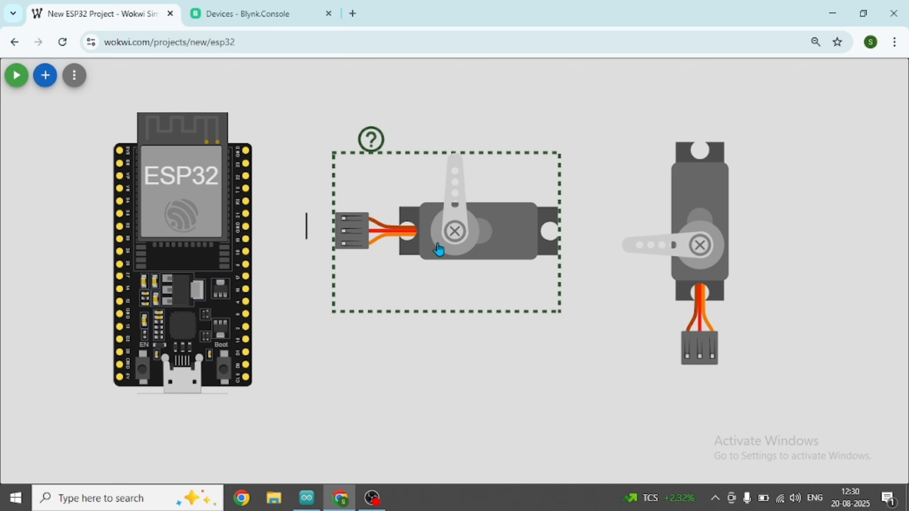
left_click(447, 366)
Add a VCC symbol and a GND symbol to the diagram
left_click(120, 376)
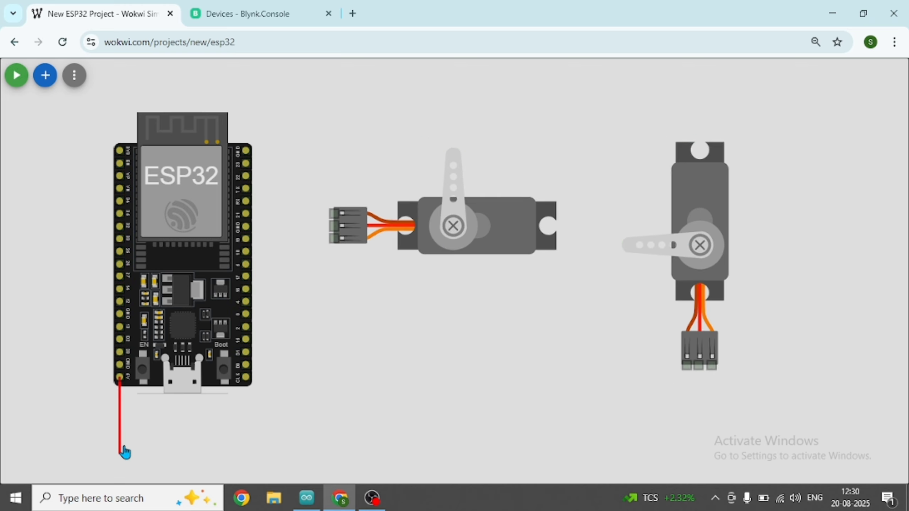
key("Escape")
left_click(45, 75)
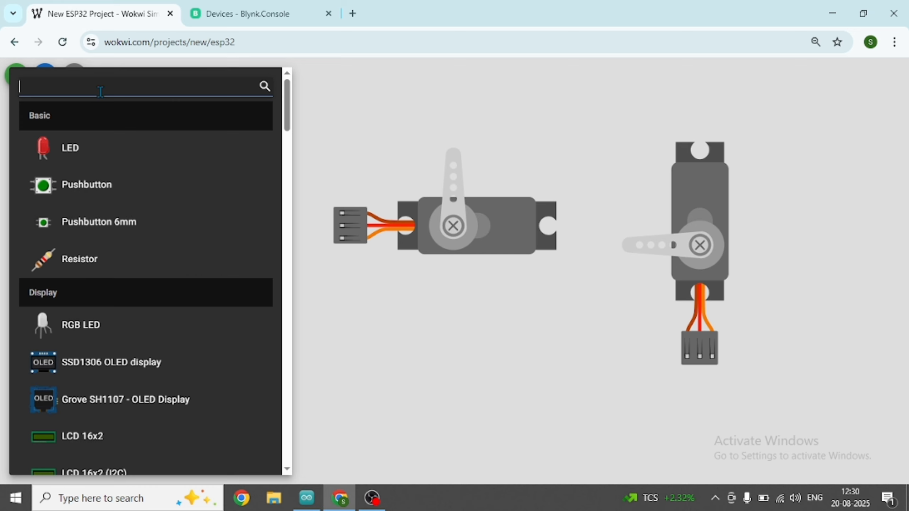
type("vc")
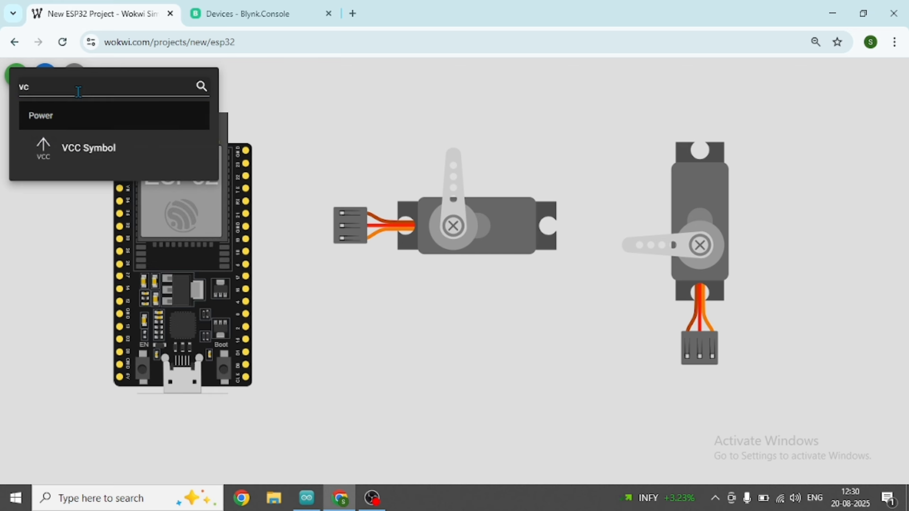
left_click(88, 148)
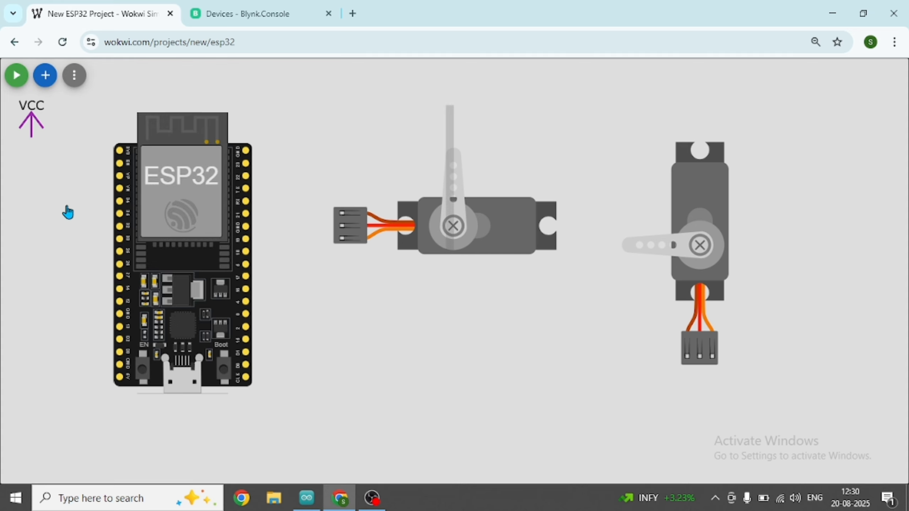
left_click(45, 75)
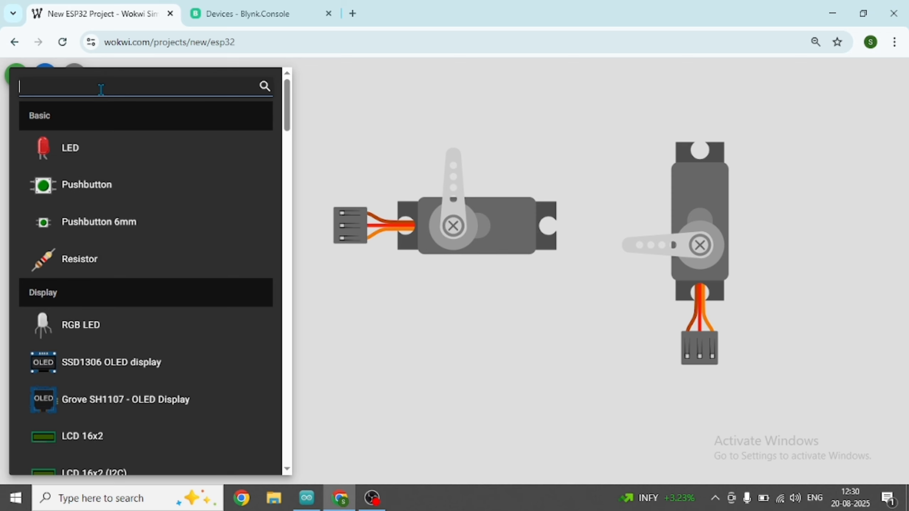
type("gnd")
left_click(88, 147)
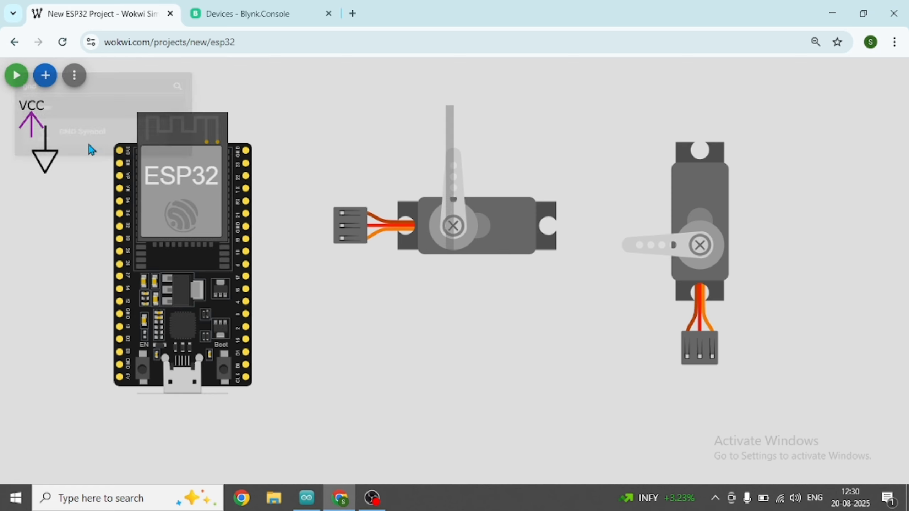
Place the GND symbol below the first servo's connector and the VCC symbol between and below the two servos
left_click_drag(50, 157, 340, 409)
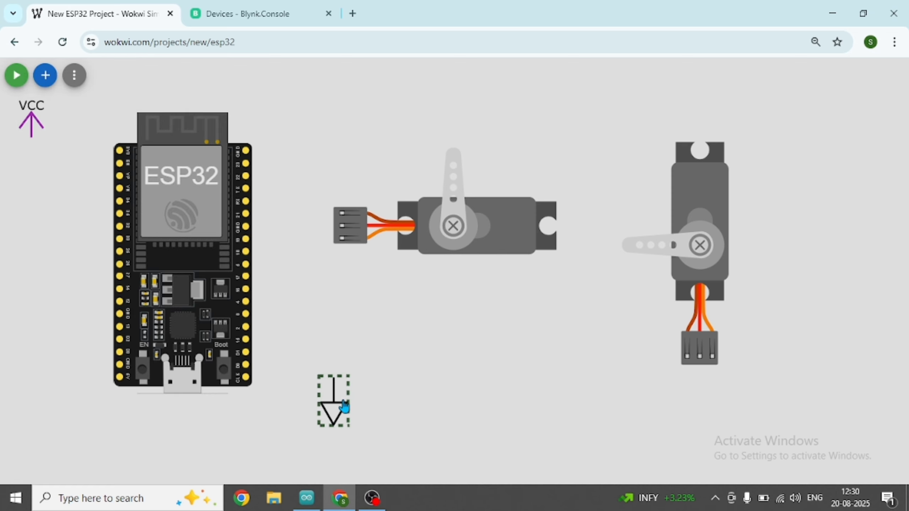
left_click(37, 137)
left_click_drag(38, 138, 501, 312)
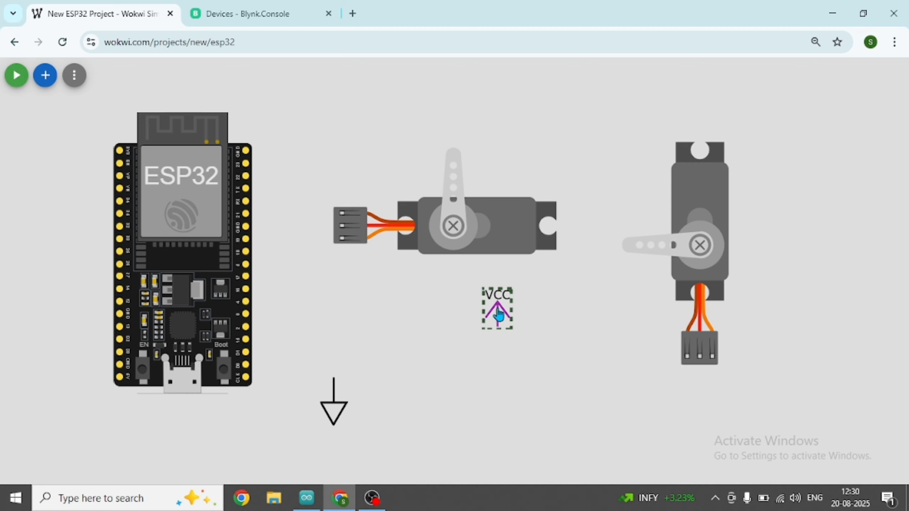
Wire the VCC symbol to the middle power pin of the first servo, routing the wire around its connector
left_click(334, 225)
key("Escape")
left_click(497, 327)
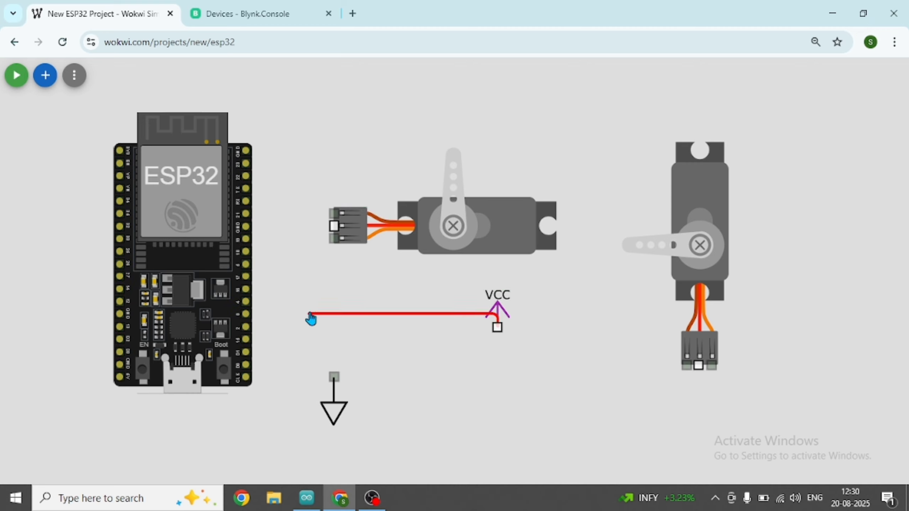
left_click(334, 225)
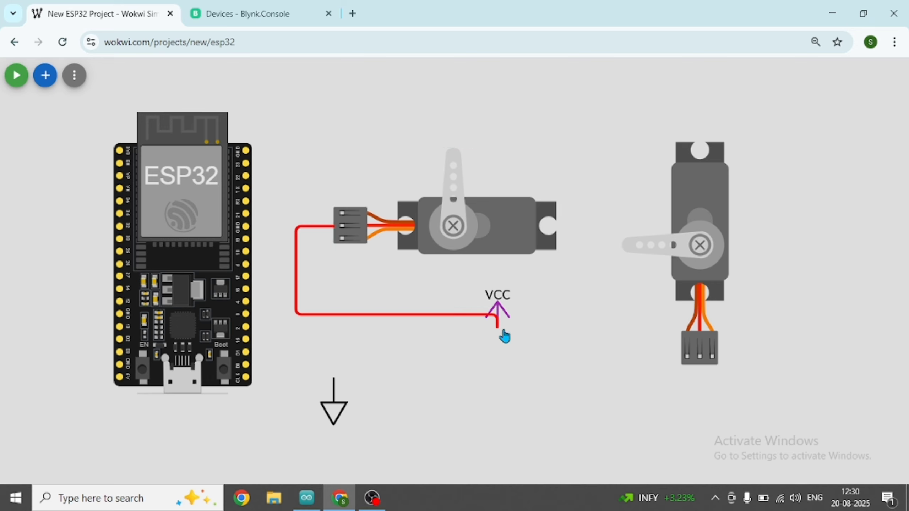
Move the VCC symbol and the second servo slightly upward to make room for wiring
left_click(499, 311)
left_click_drag(500, 310, 500, 302)
left_click_drag(708, 239, 709, 211)
left_click(536, 341)
Wire the VCC symbol to the middle power pin of the second servo, routing the wire below its connector
left_click(497, 317)
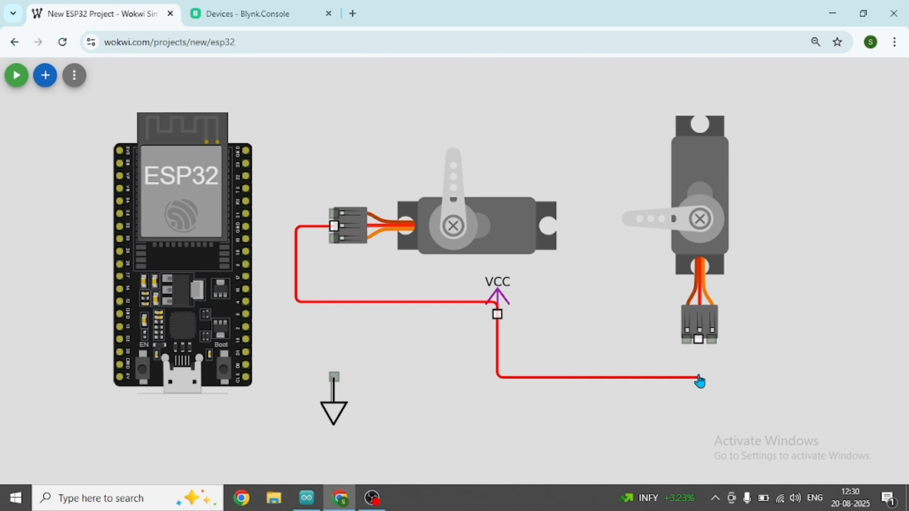
left_click(698, 376)
left_click(698, 336)
Shift the GND symbol slightly down and wire it to the ground pins of the first and second servos
left_click_drag(329, 413, 304, 425)
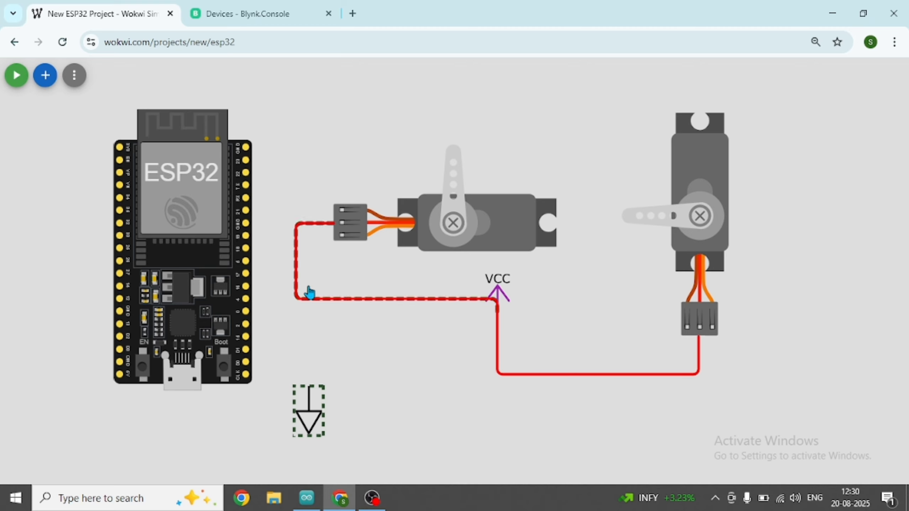
left_click(309, 386)
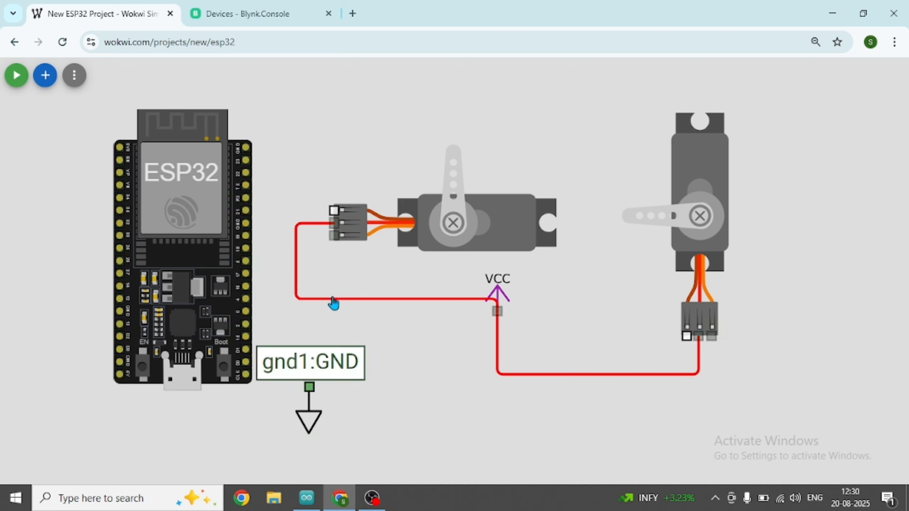
left_click(334, 210)
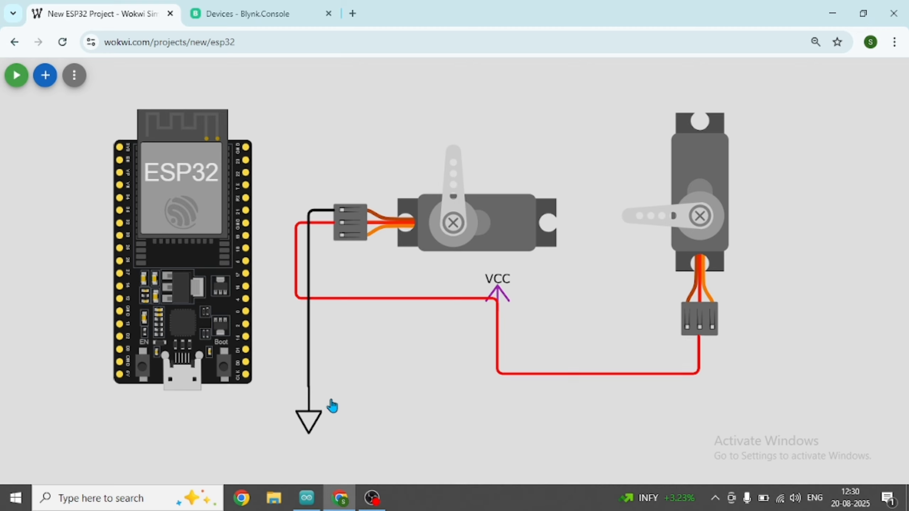
left_click(309, 386)
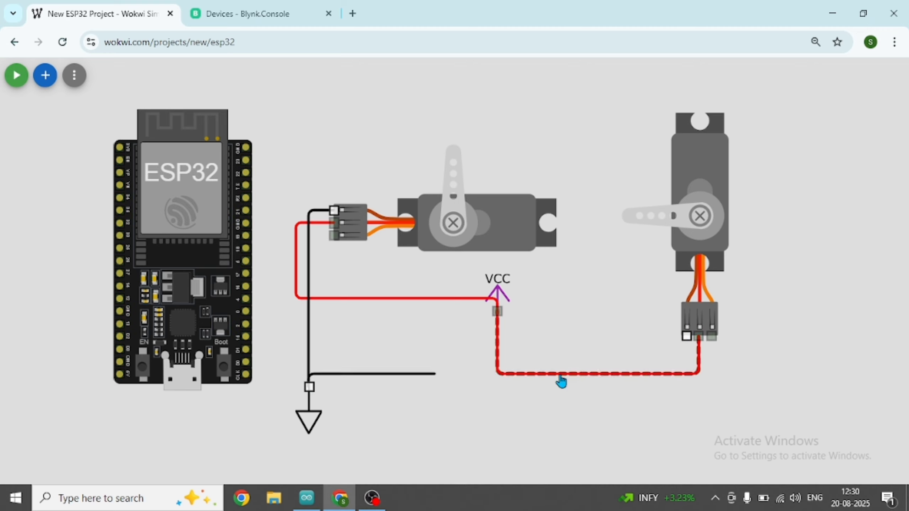
left_click(686, 337)
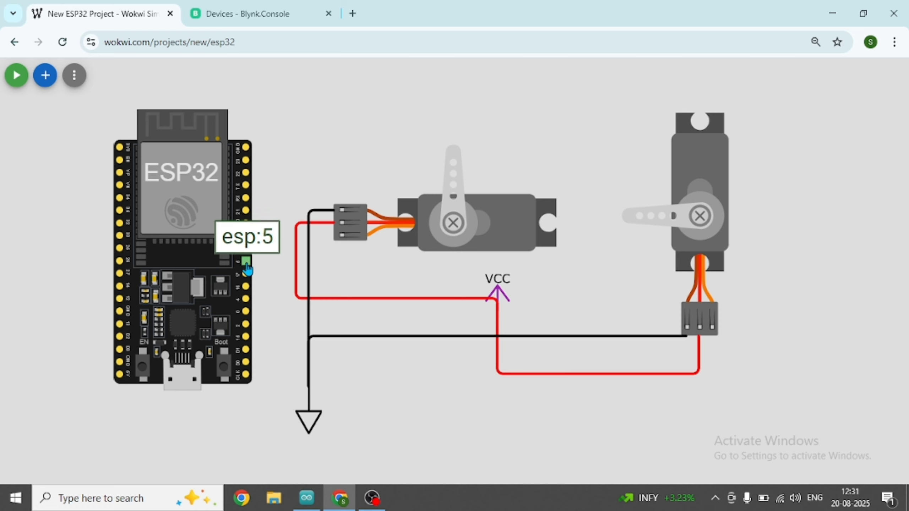
Wire ESP32 pin 5 to the first servo's signal pin and colour the wire orange
left_click(246, 261)
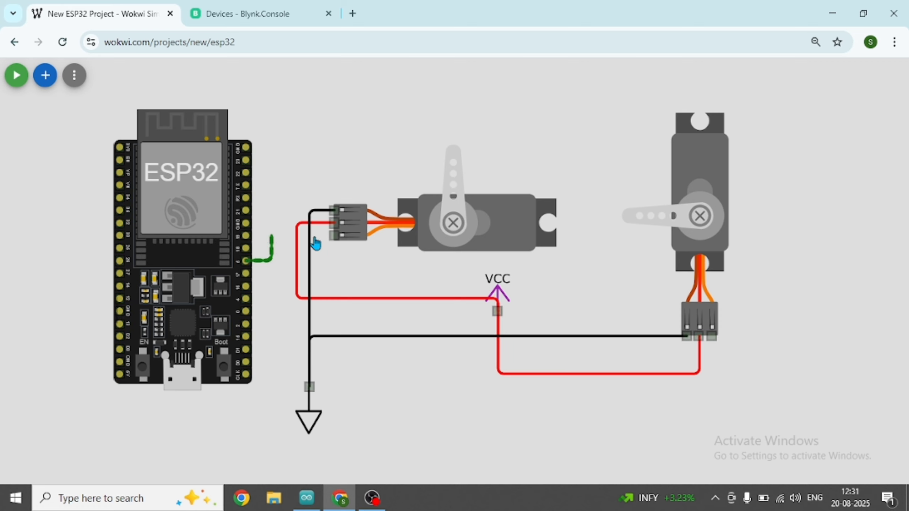
left_click(337, 235)
left_click(271, 257)
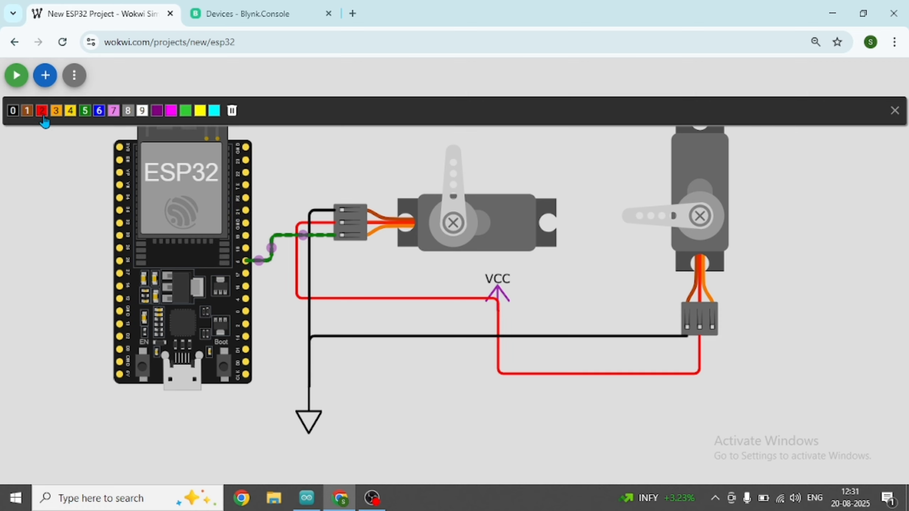
left_click(56, 114)
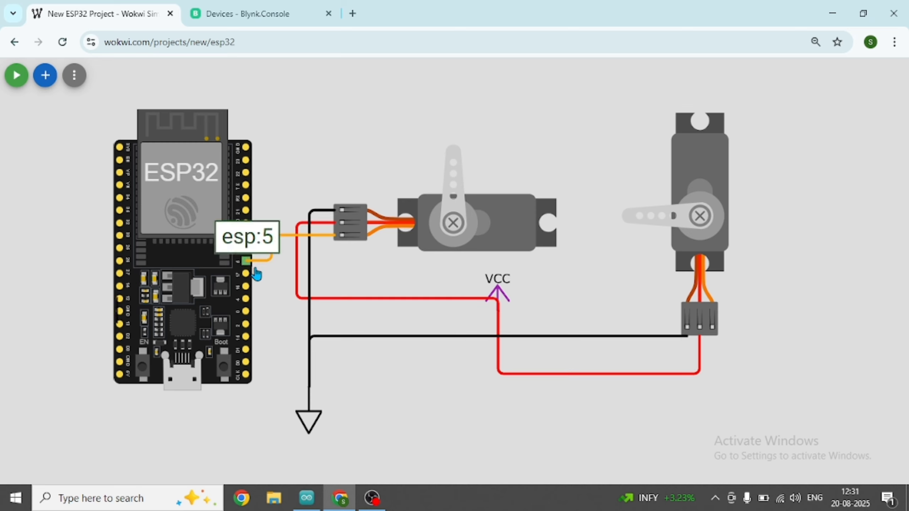
Wire ESP32 pin 5 to the second servo's signal pin, routing it below the other wires, and colour it orange
left_click(246, 261)
left_click(272, 399)
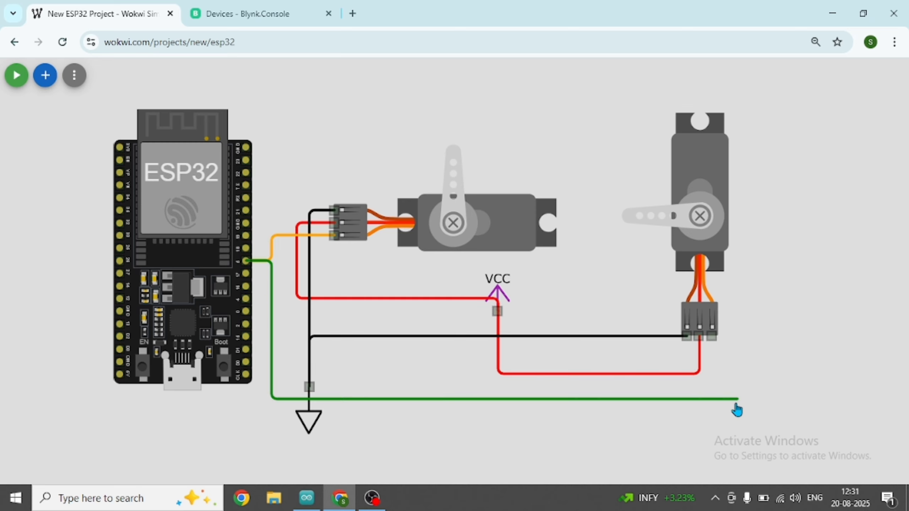
left_click(711, 337)
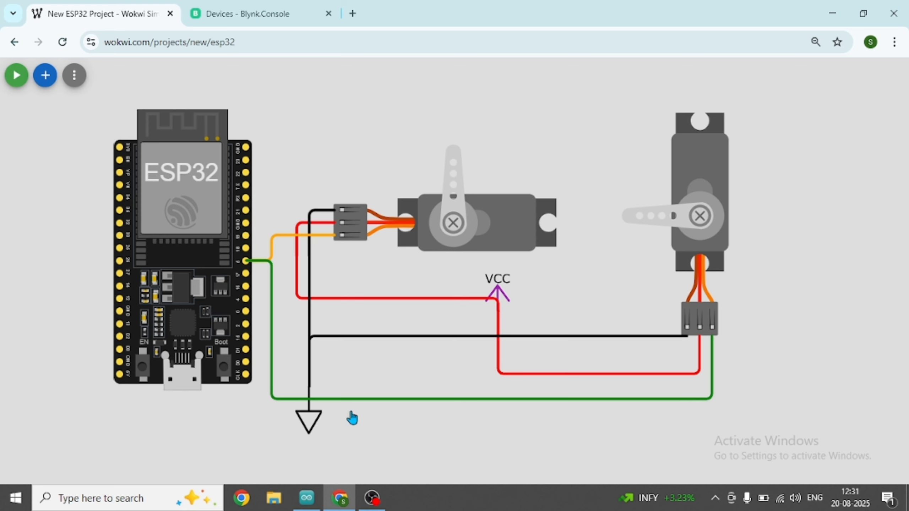
left_click(356, 401)
left_click(56, 111)
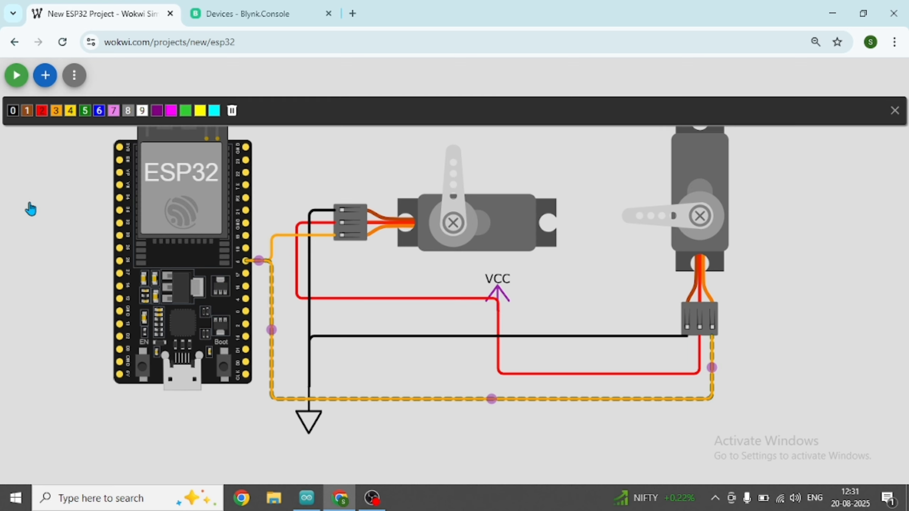
left_click(25, 247)
left_click_drag(24, 247, 91, 258)
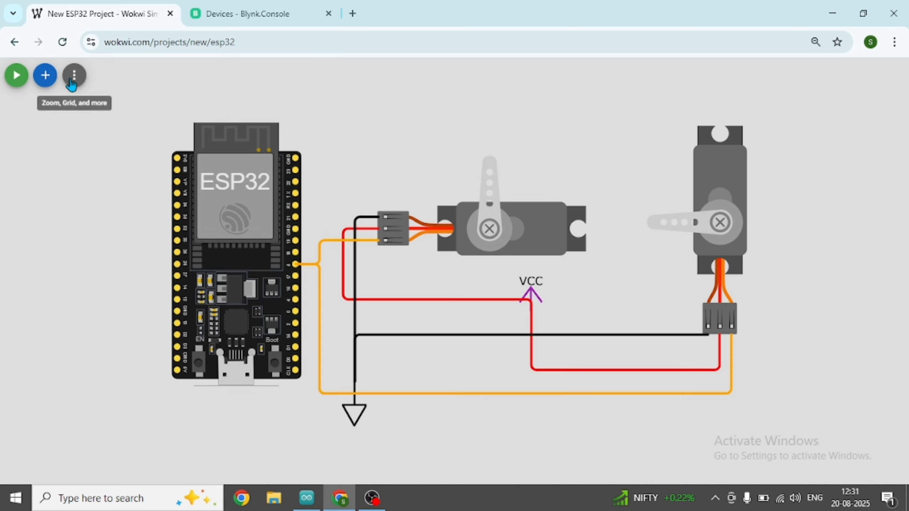
Leave the full-screen diagram view so the sketch code shows beside the simulation
left_click(74, 75)
left_click(131, 283)
left_click(678, 127)
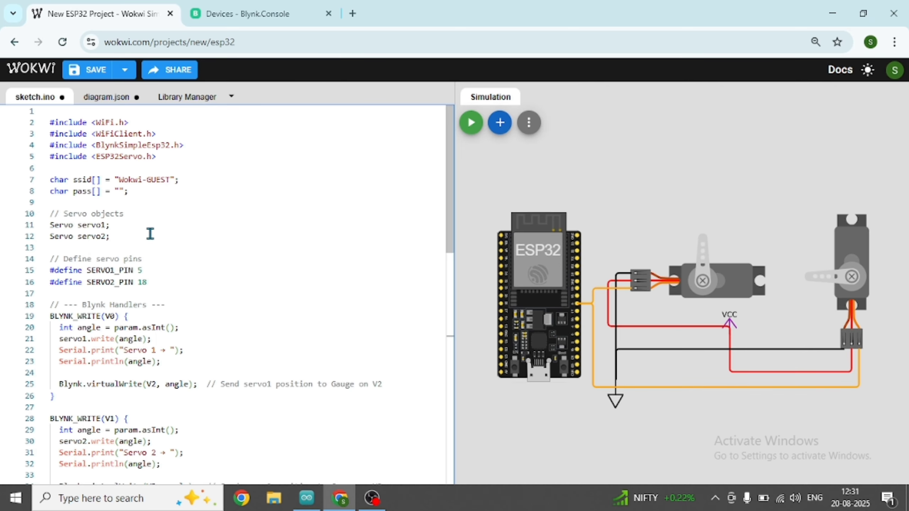
Switch to Blynk.Console and open My Templates in the Developer Zone
left_click(201, 8)
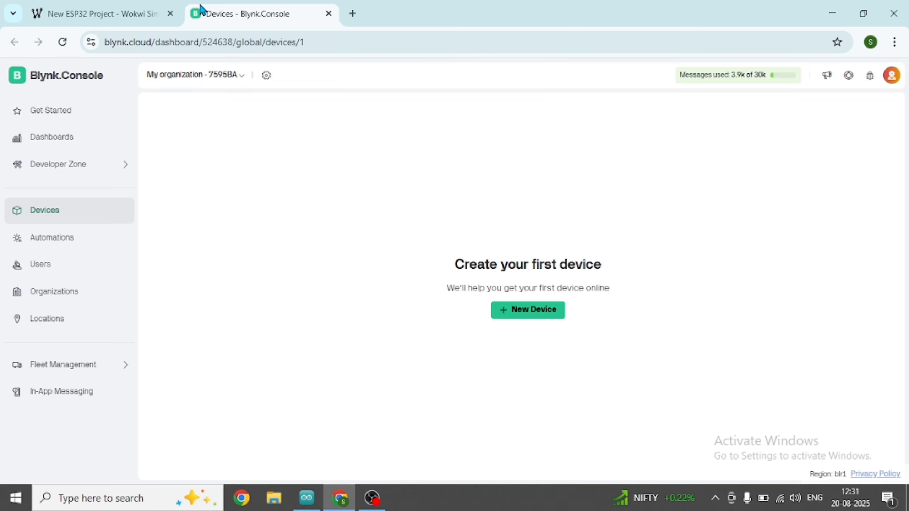
left_click(520, 310)
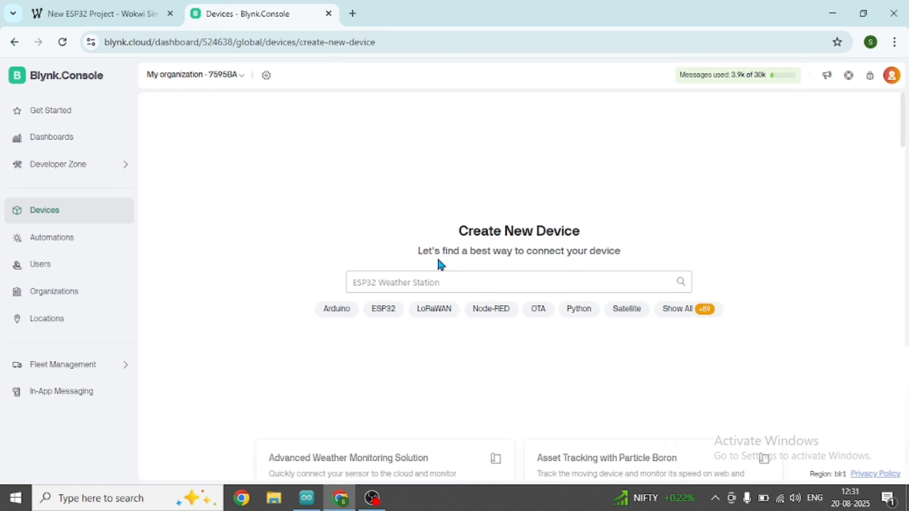
left_click(63, 136)
left_click(82, 166)
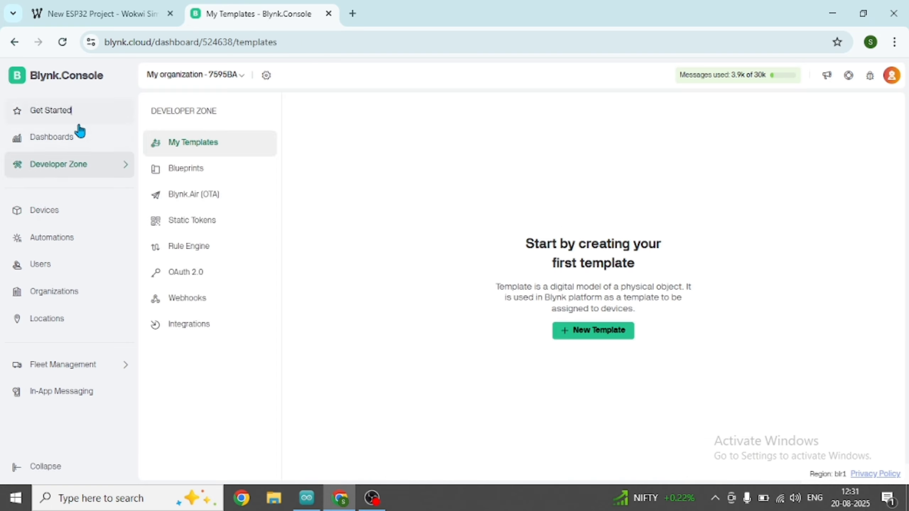
left_click(76, 141)
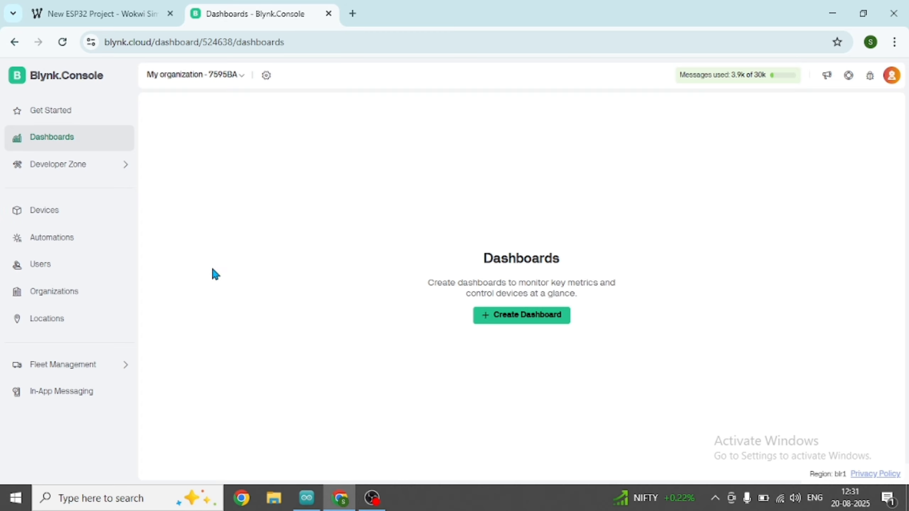
left_click(51, 111)
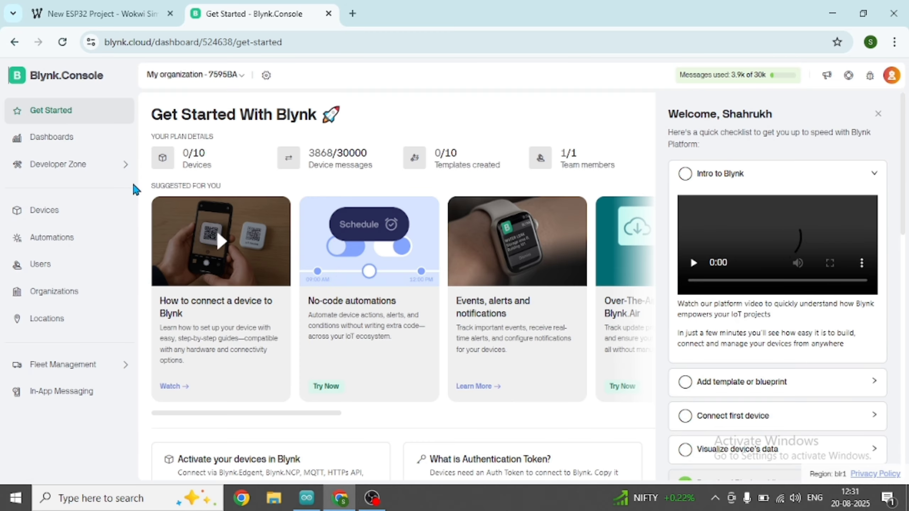
left_click(92, 165)
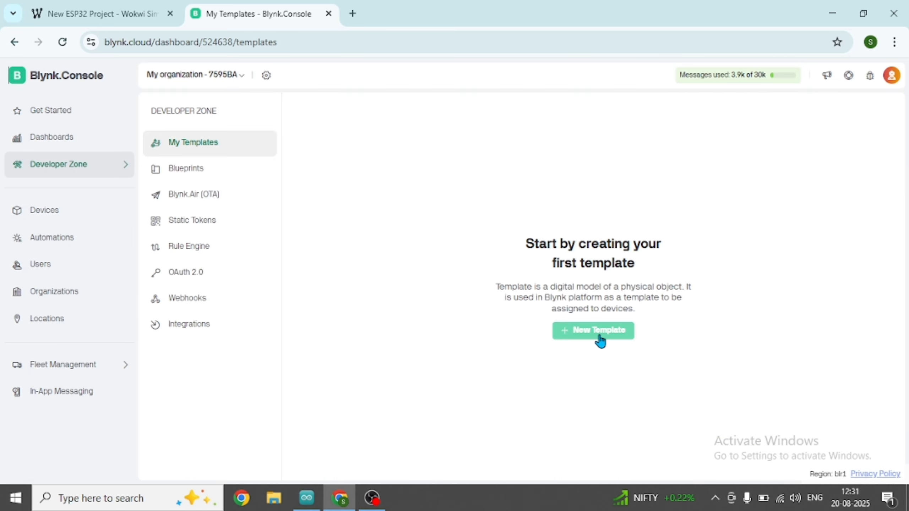
Create a new template named "Servo control" with ESP32 hardware and WiFi connection
left_click(600, 339)
left_click(338, 201)
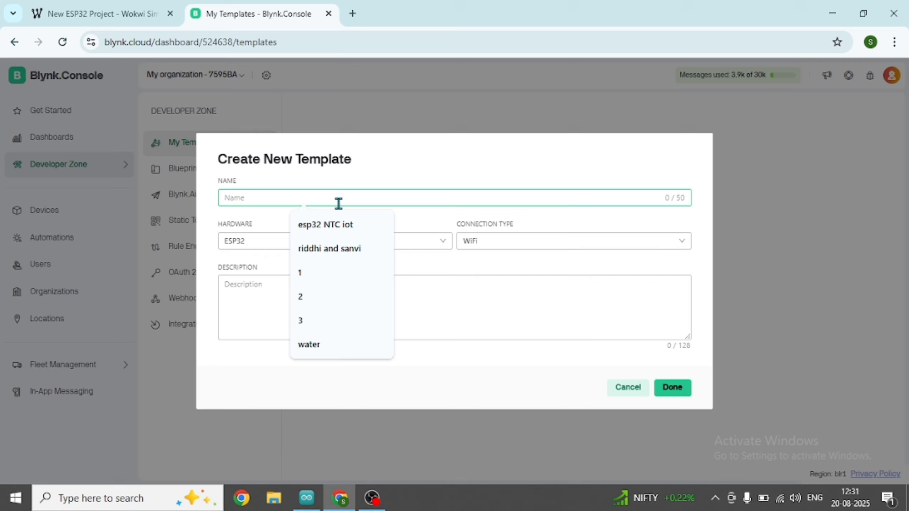
type("Serb")
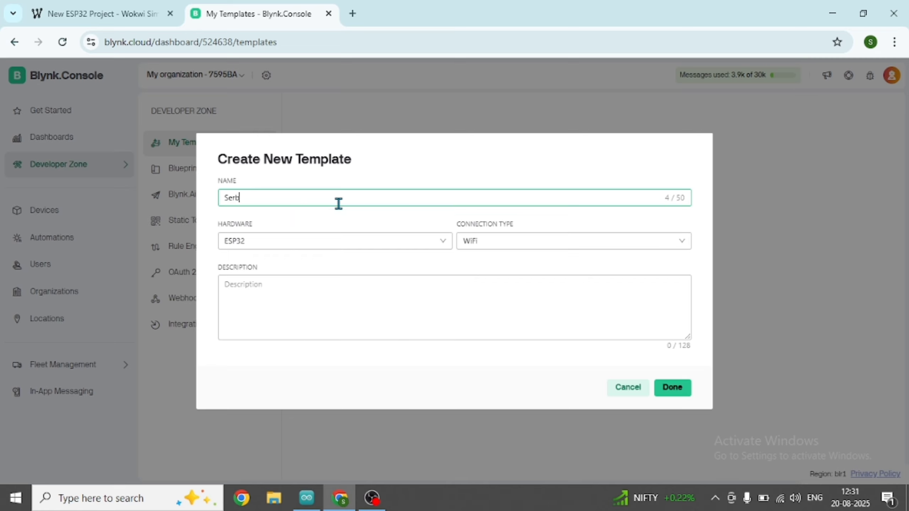
key("BackSpace")
key("BackSpace")
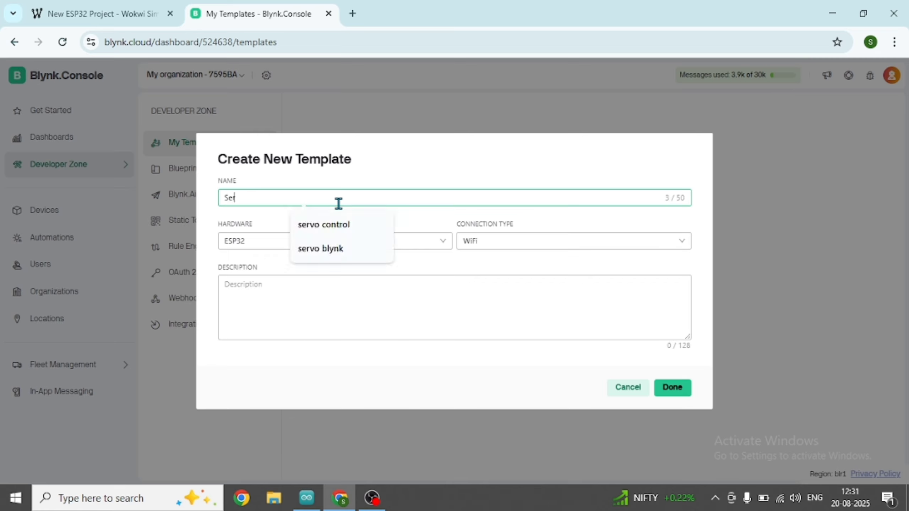
type("vo c")
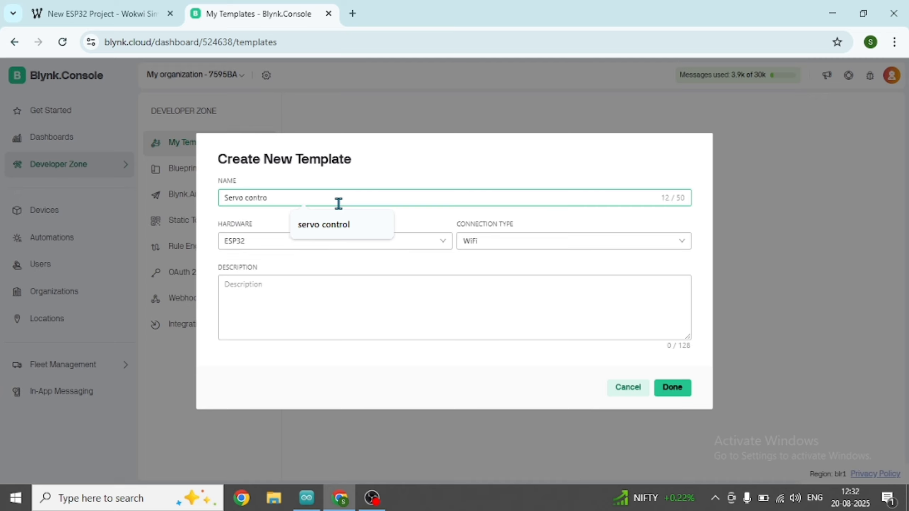
type("ontrol")
left_click(662, 387)
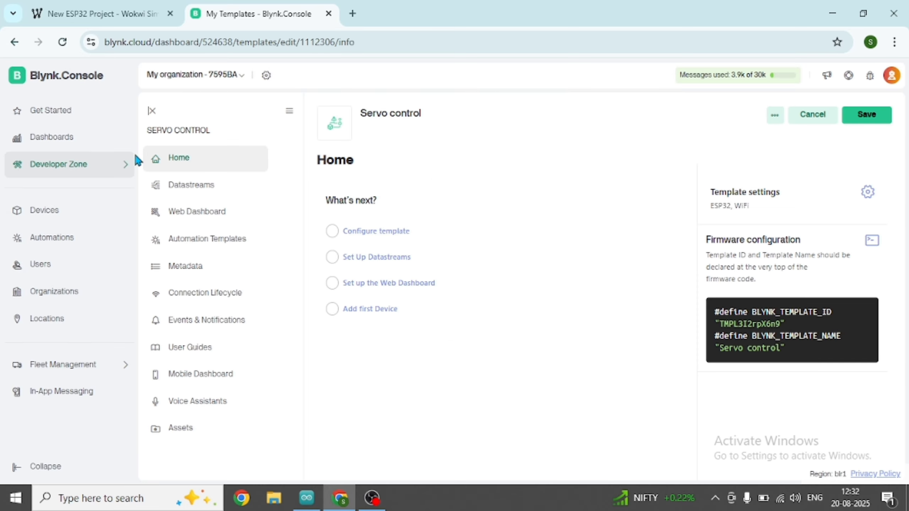
Start a virtual pin datastream named Servo1 on V0 with the Integer data type and a maximum of 180
left_click(184, 191)
left_click(598, 339)
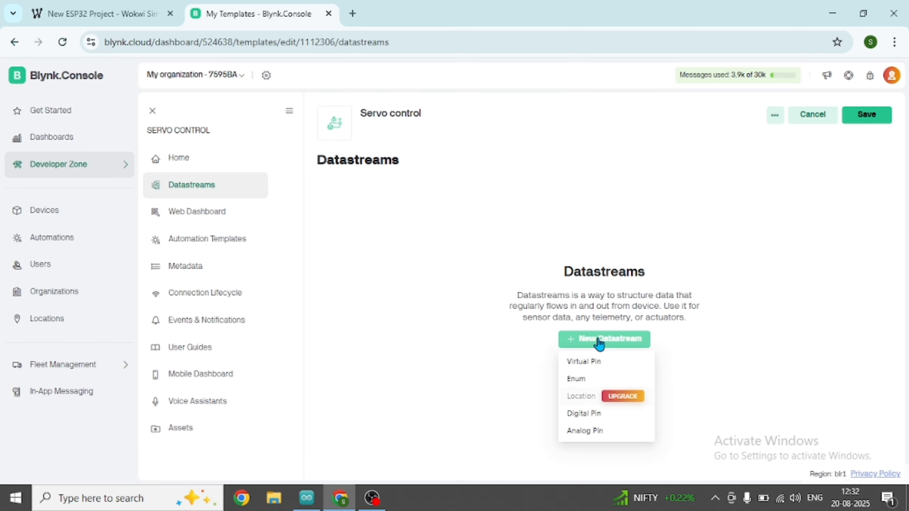
left_click(595, 365)
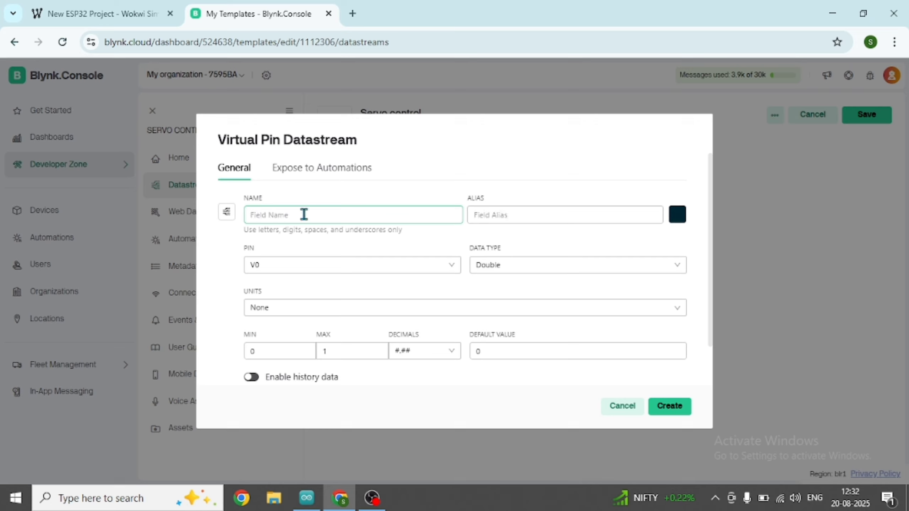
type("Servo")
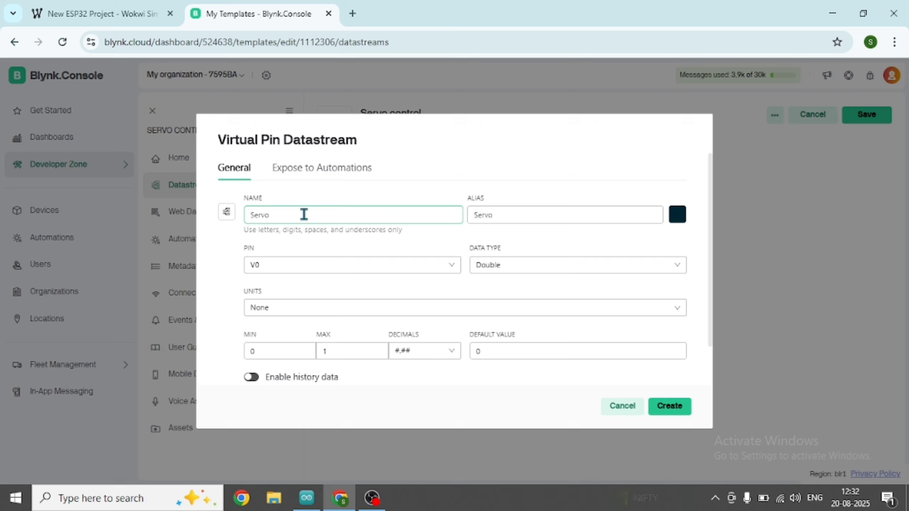
type("1")
left_click(547, 264)
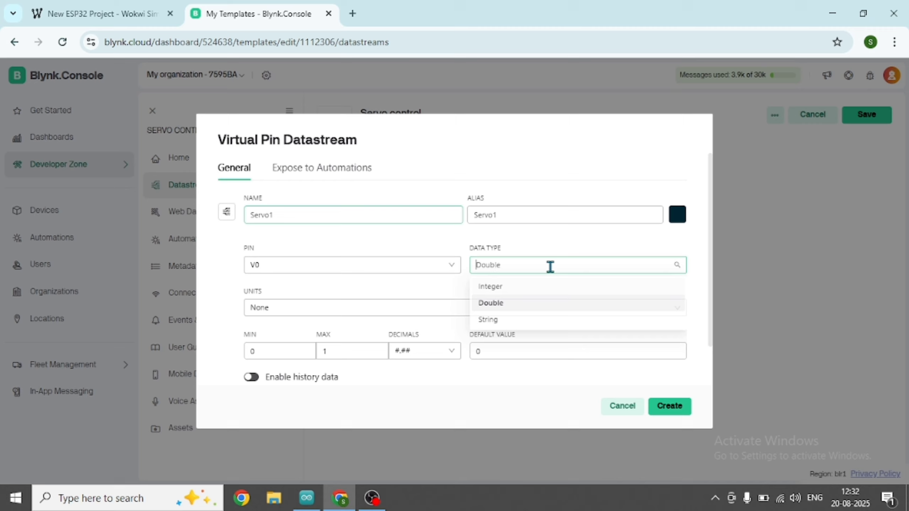
left_click(493, 286)
left_click(373, 356)
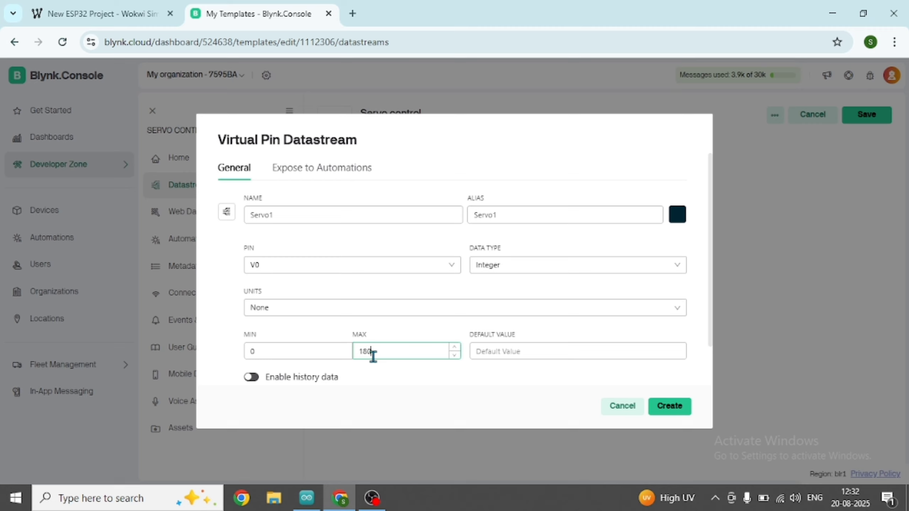
Set the Servo1 datastream's colour to purple and create it
left_click(677, 214)
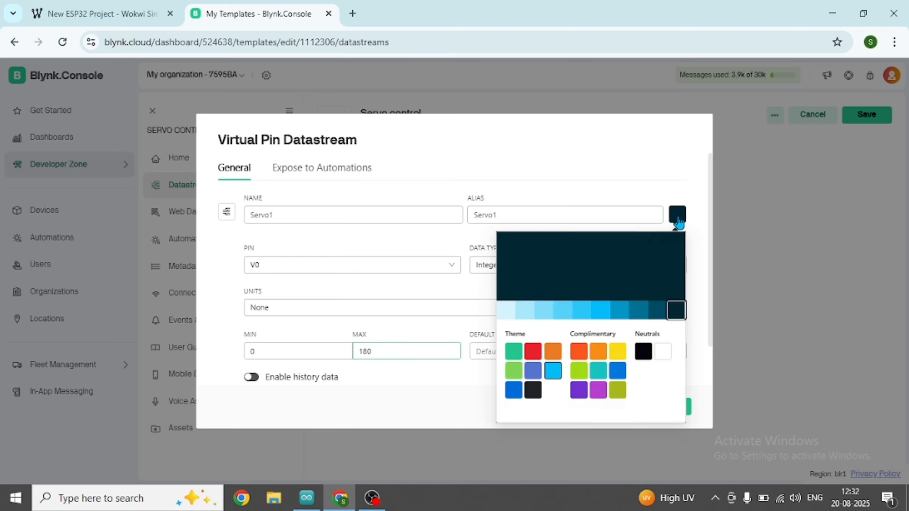
left_click(604, 385)
left_click(776, 315)
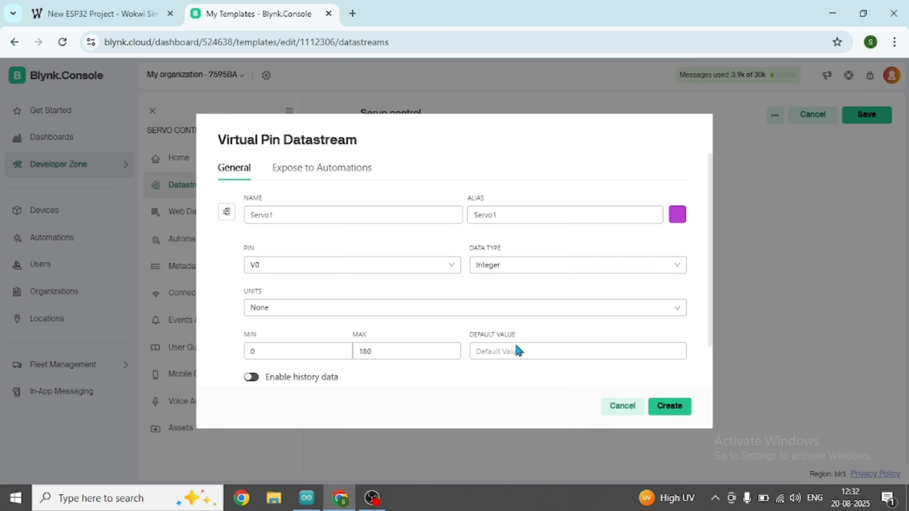
left_click(665, 411)
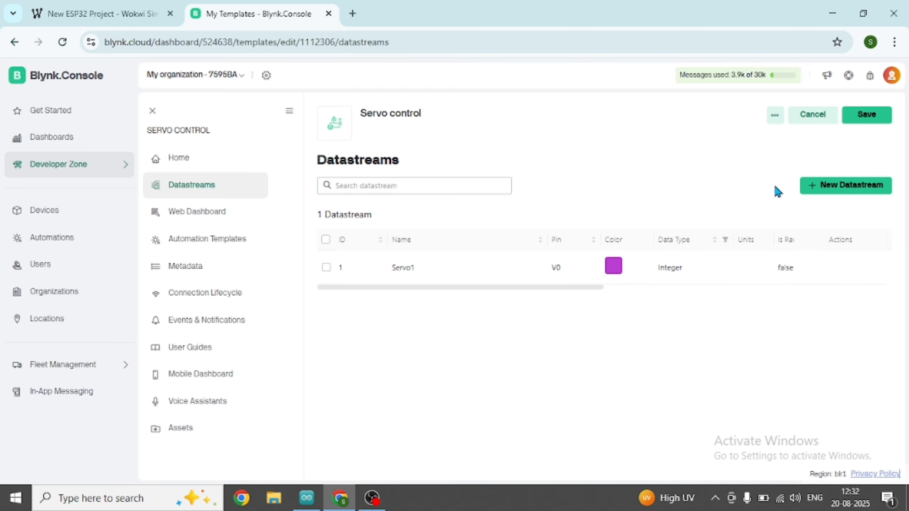
Create a virtual pin datastream named servo2 on V1 with the Integer data type and a maximum of 180
left_click(849, 189)
left_click(834, 207)
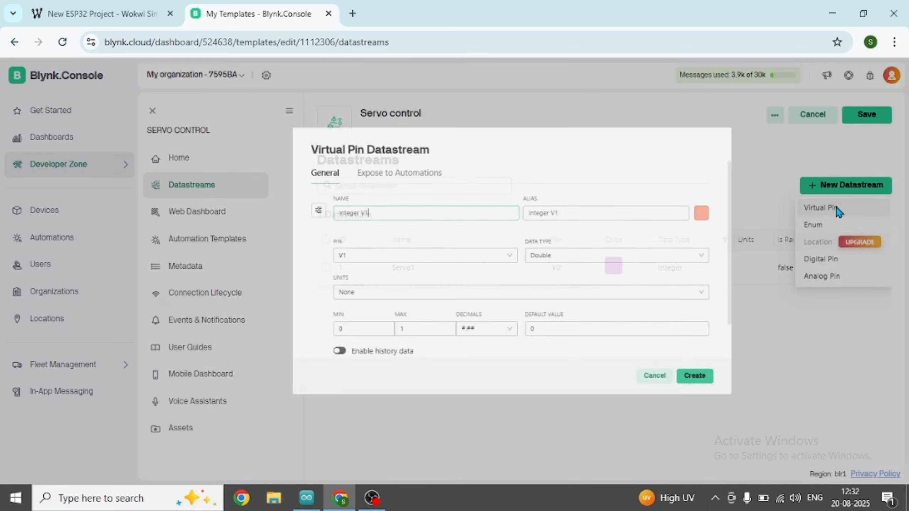
key("BackSpace")
key("BackSpace")
key("BackSpace")
key("BackSpace")
key("BackSpace")
key("BackSpace")
key("BackSpace")
key("BackSpace")
key("BackSpace")
key("BackSpace")
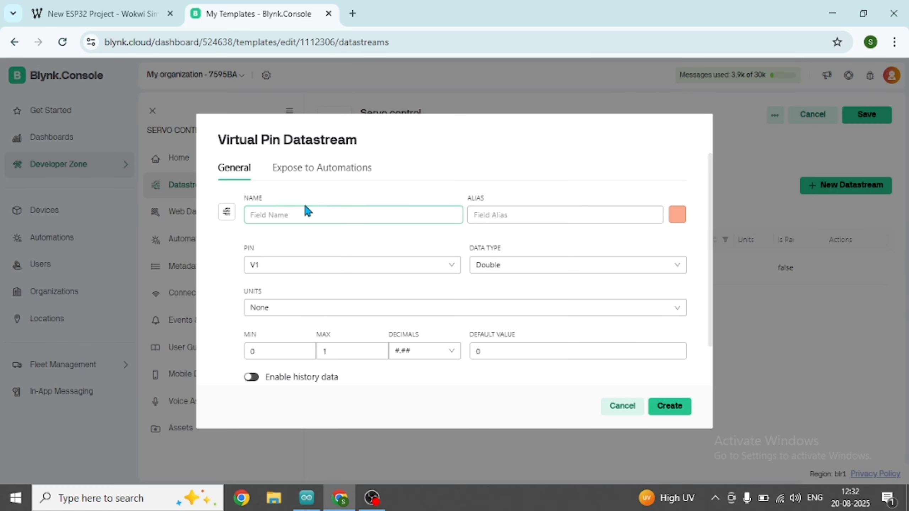
type("S")
key("BackSpace")
type("servo2")
left_click(502, 266)
left_click(493, 288)
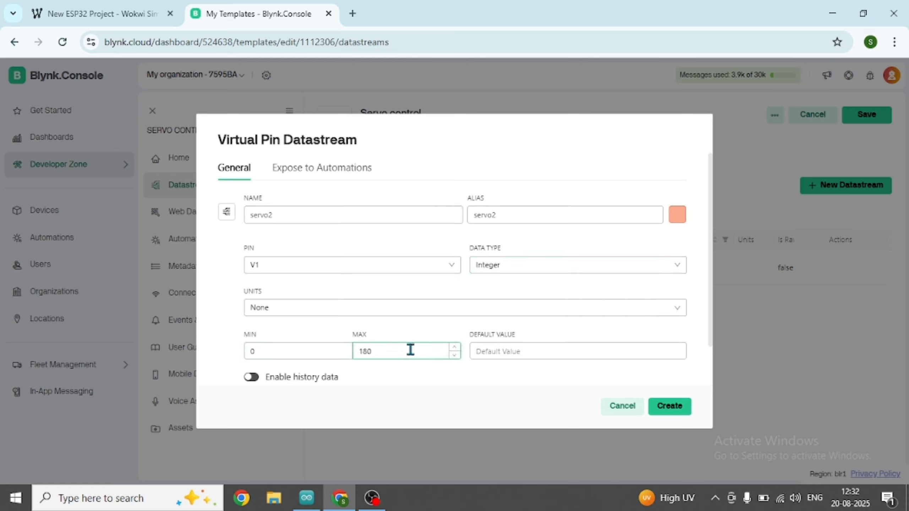
left_click(670, 410)
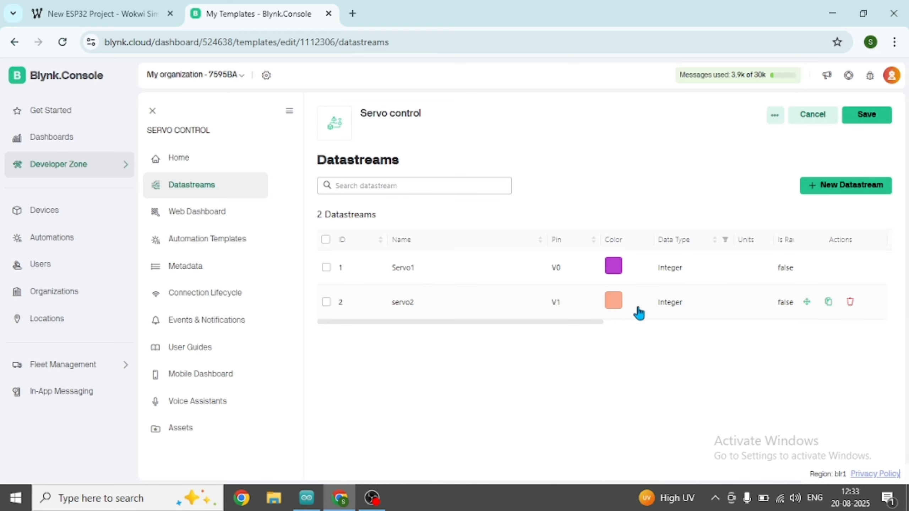
Set the servo2 datastream's colour to yellow and capitalise its name as Servo2
left_click(622, 303)
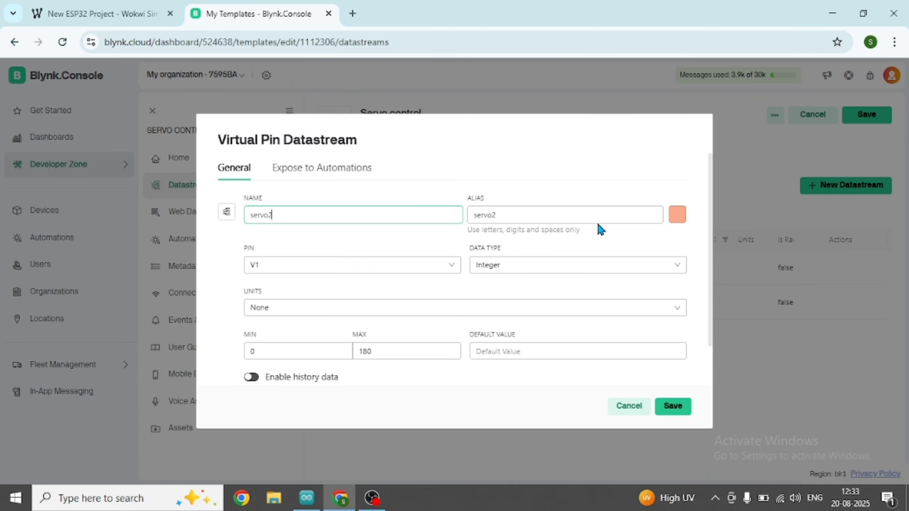
left_click(677, 215)
left_click(611, 352)
left_click(668, 404)
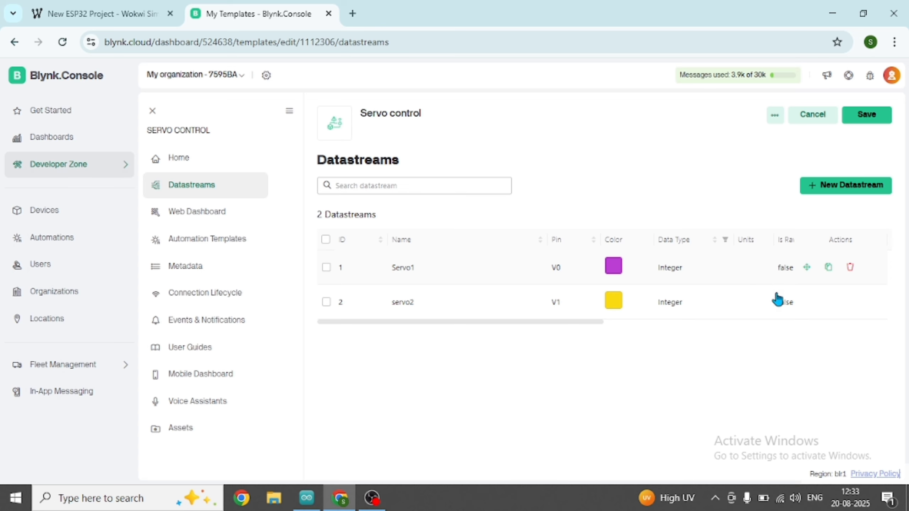
left_click(611, 302)
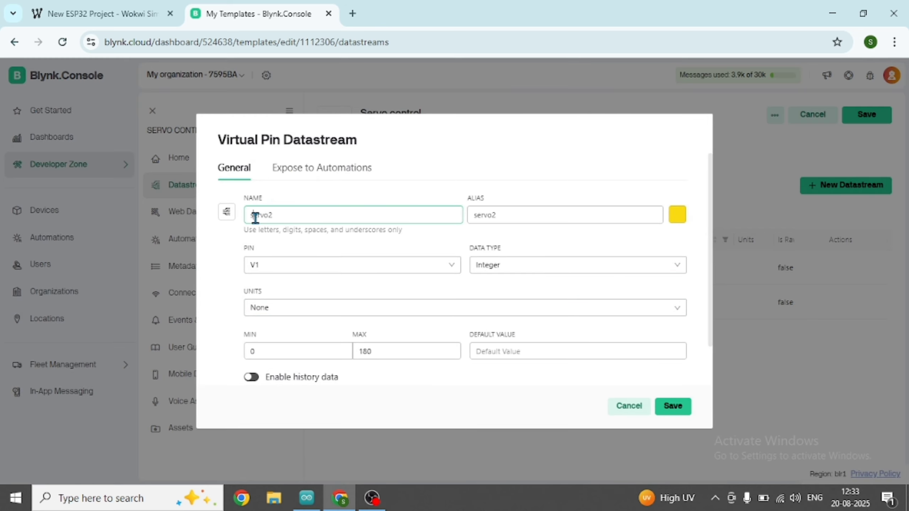
left_click(659, 406)
Start a virtual pin datastream named "Servo1 angle" on V2 with the Integer data type and a maximum of 180
left_click(858, 190)
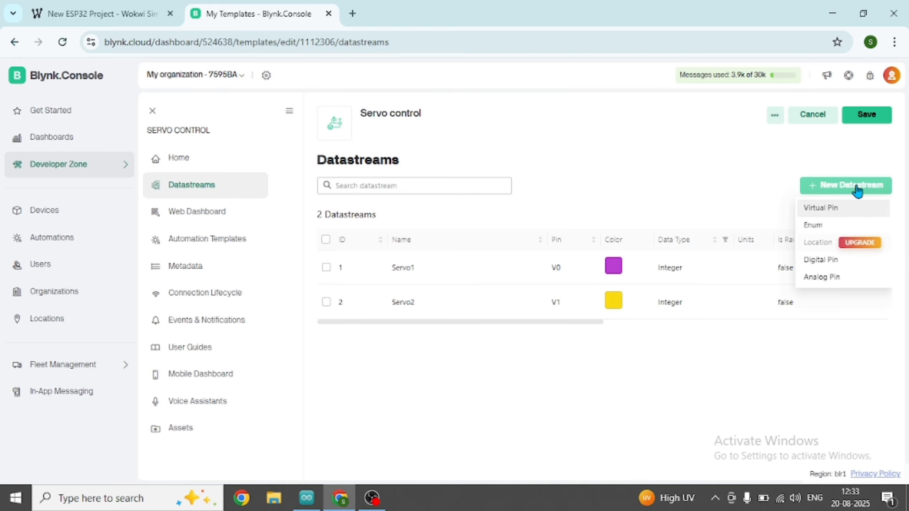
left_click(825, 211)
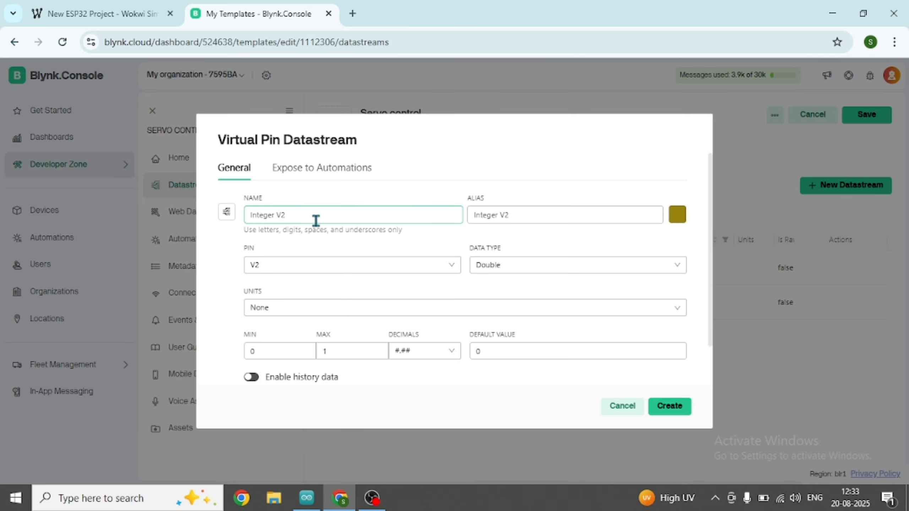
key("BackSpace")
type("S")
key("BackSpace")
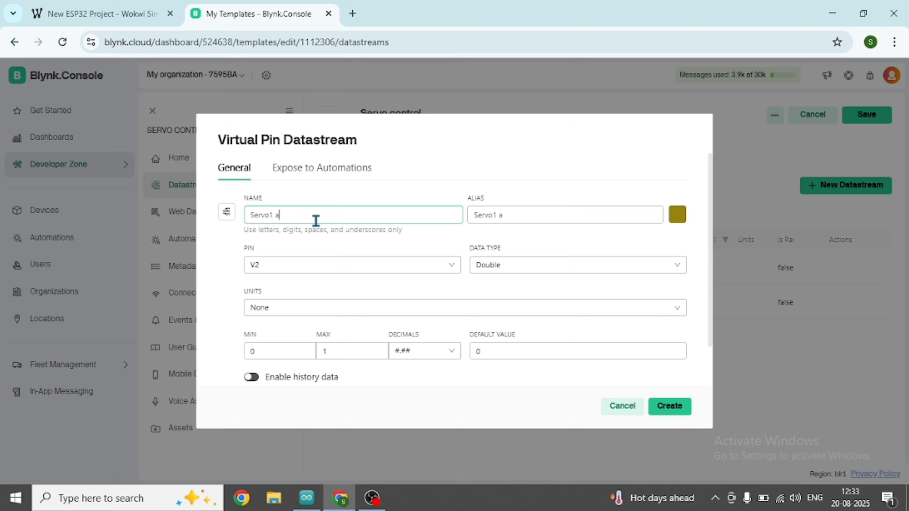
left_click(511, 265)
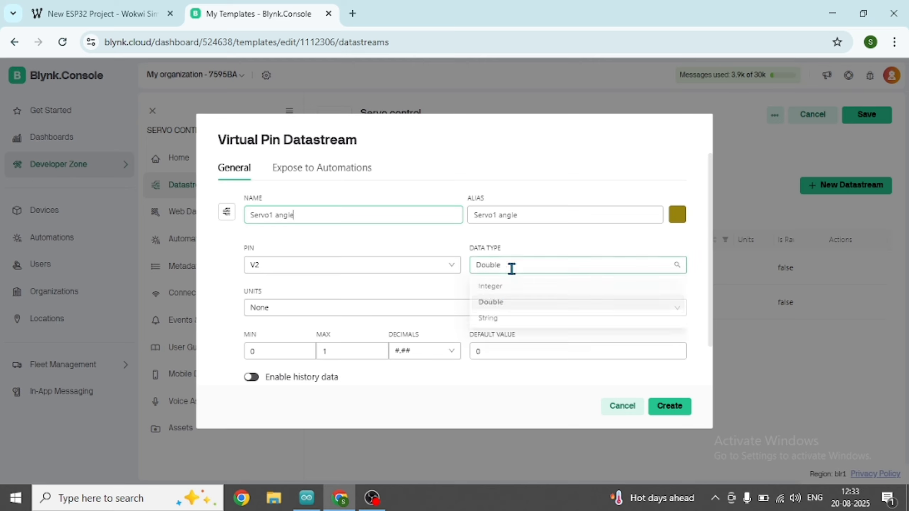
left_click(493, 287)
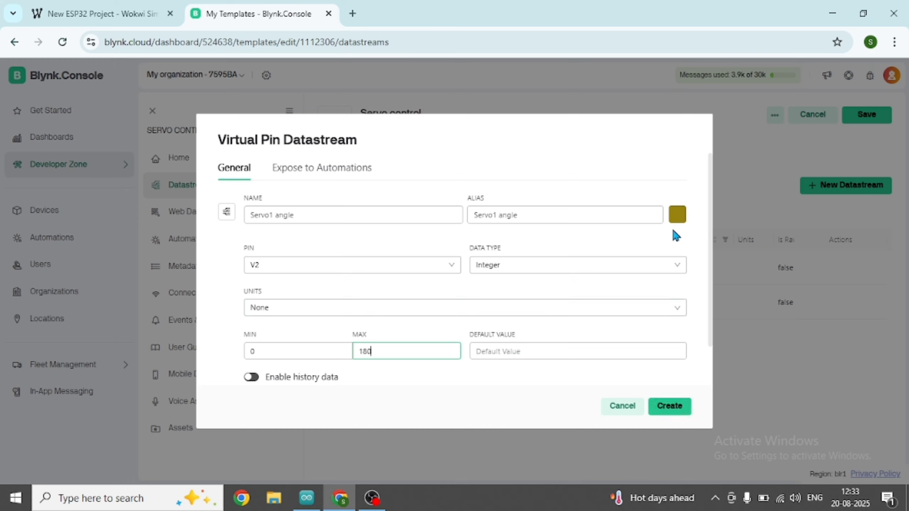
Set the Servo1 angle datastream's colour to red and create it
left_click(677, 214)
left_click(656, 351)
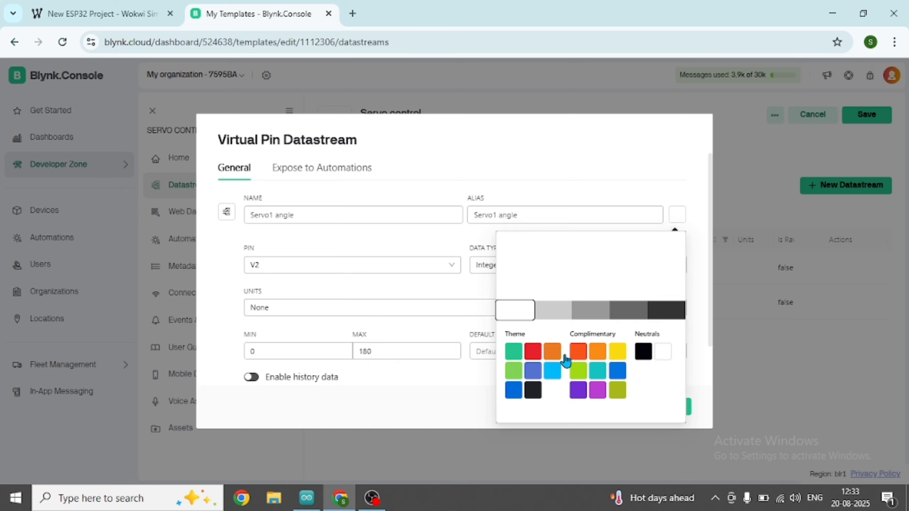
left_click(703, 340)
left_click(677, 215)
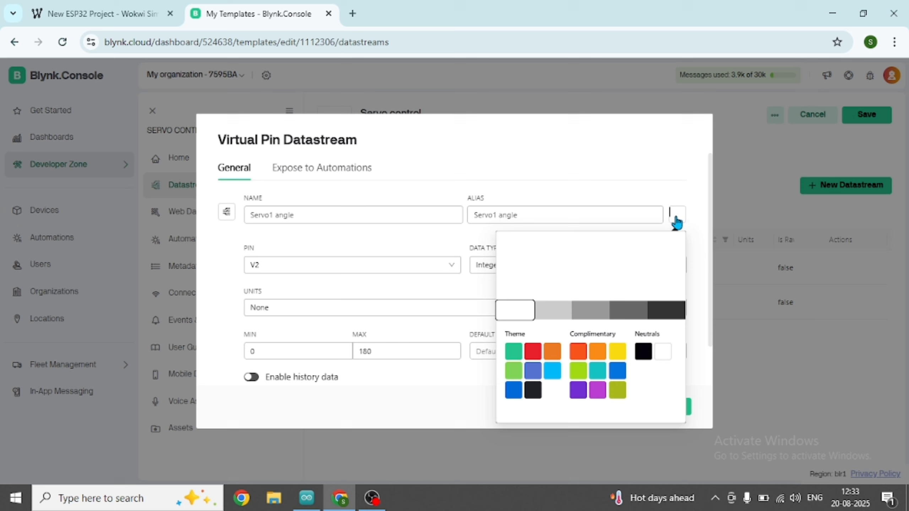
left_click(532, 351)
left_click(682, 408)
Create a virtual pin datastream named "Servo2 angle" on V3 with the Integer data type and a maximum of 180
left_click(837, 186)
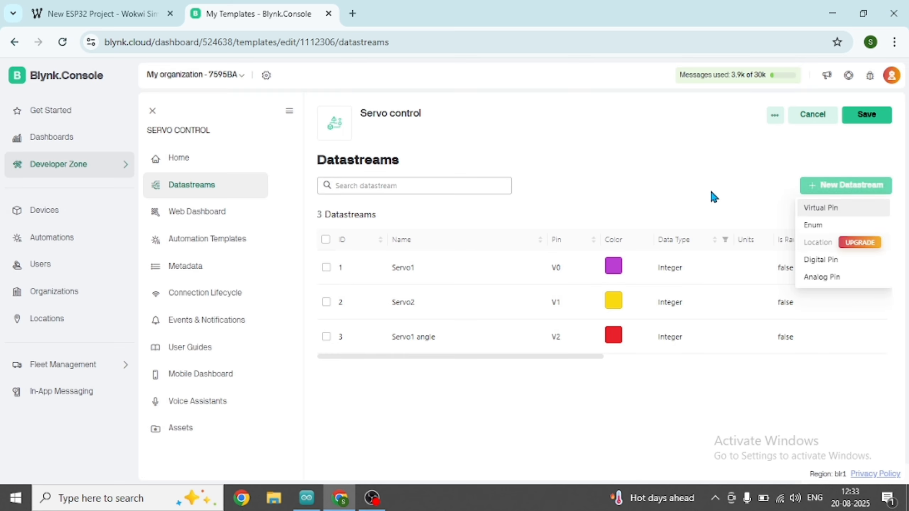
left_click(848, 208)
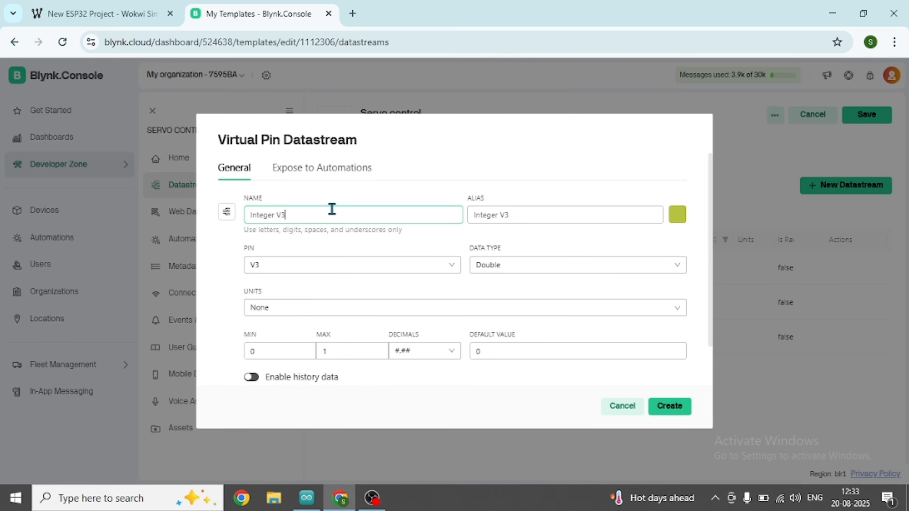
key("BackSpace")
key("BackSpace")
key("BackSpace")
key("BackSpace")
key("BackSpace")
key("BackSpace")
key("BackSpace")
key("BackSpace")
key("BackSpace")
type("Se")
left_click(508, 265)
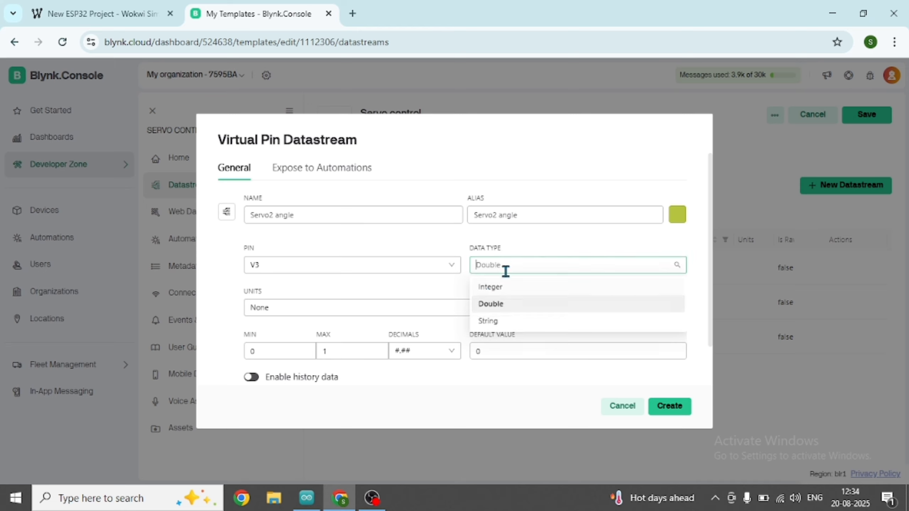
left_click(488, 286)
left_click(396, 354)
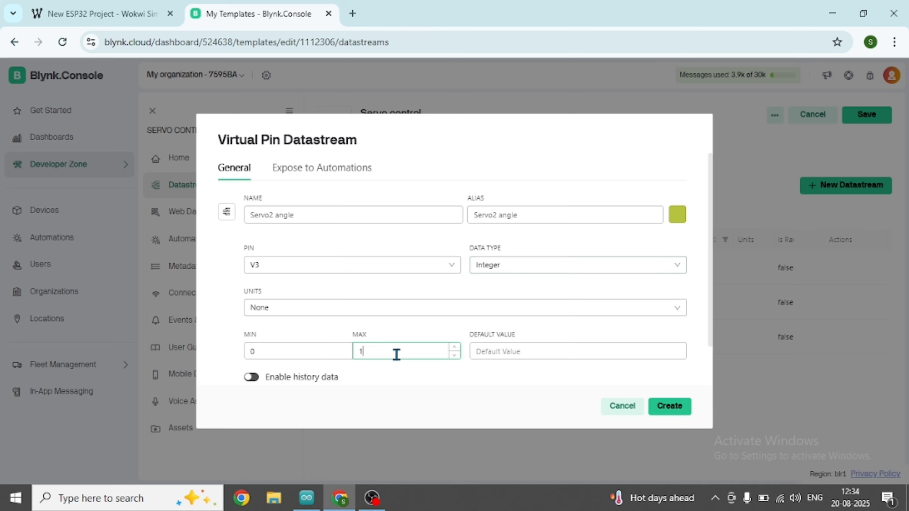
type("80")
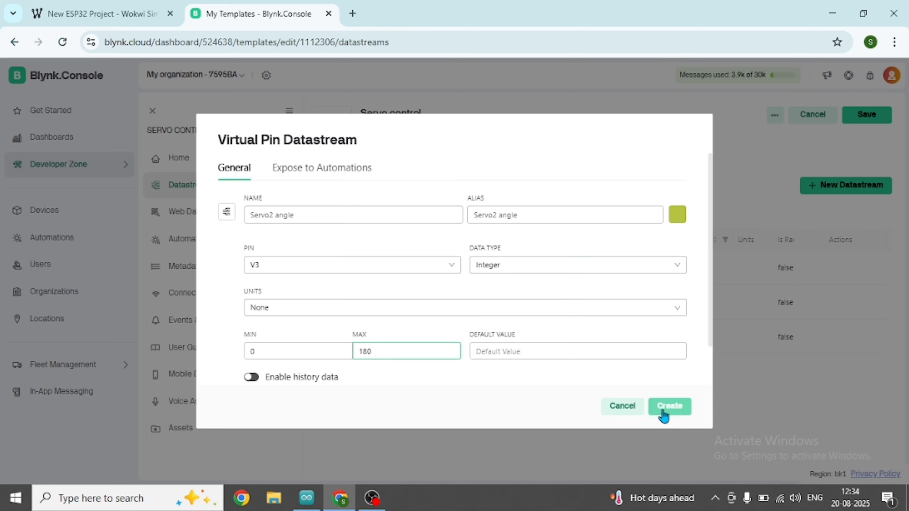
left_click(660, 406)
Set the Servo2 angle datastream's colour to light blue and save the template changes
left_click(613, 369)
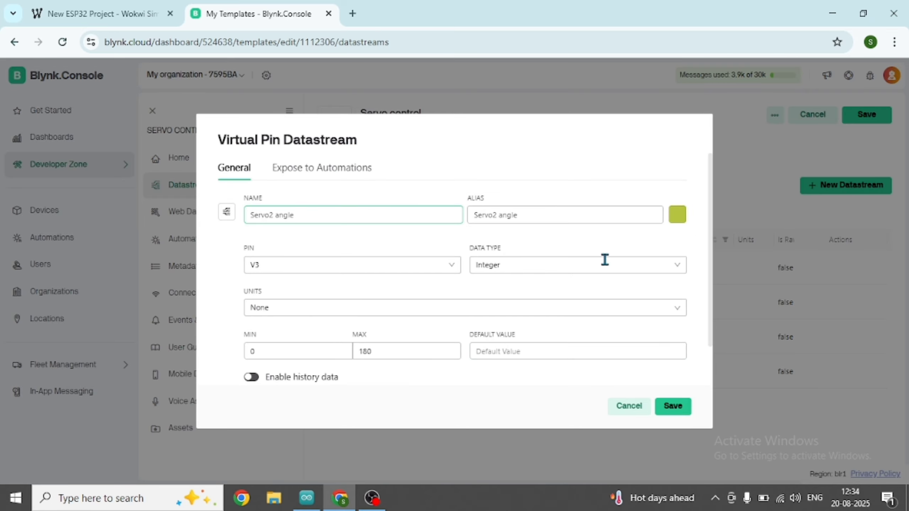
left_click(677, 214)
left_click(552, 373)
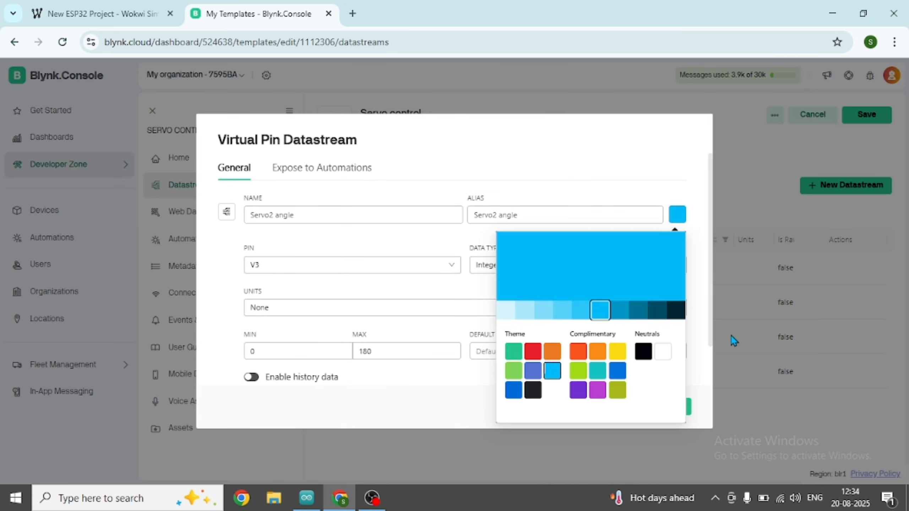
left_click(653, 423)
left_click(672, 406)
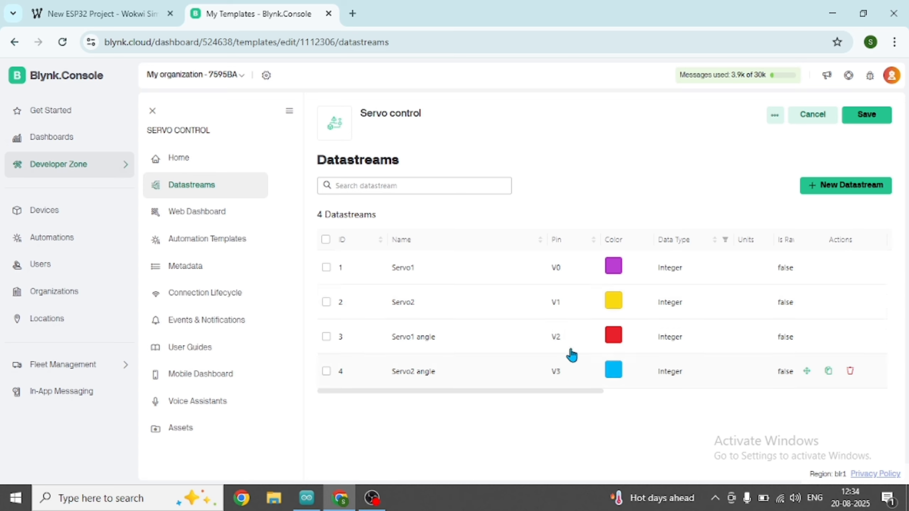
left_click(873, 115)
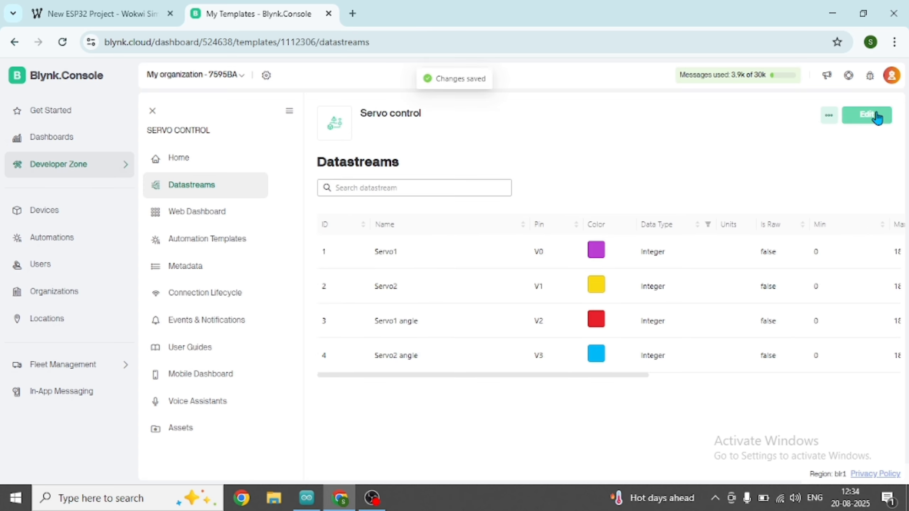
Open the template's web dashboard for editing and add two slider widgets, one below the other
left_click(217, 223)
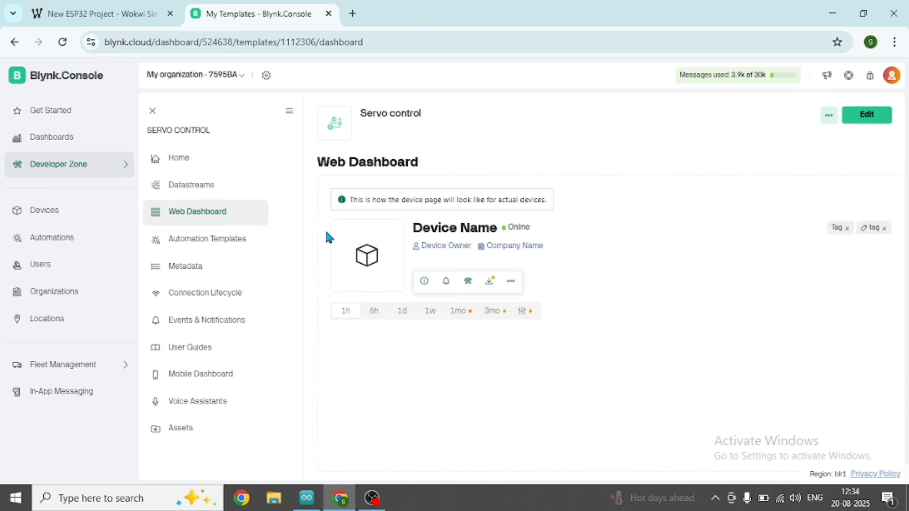
left_click(868, 115)
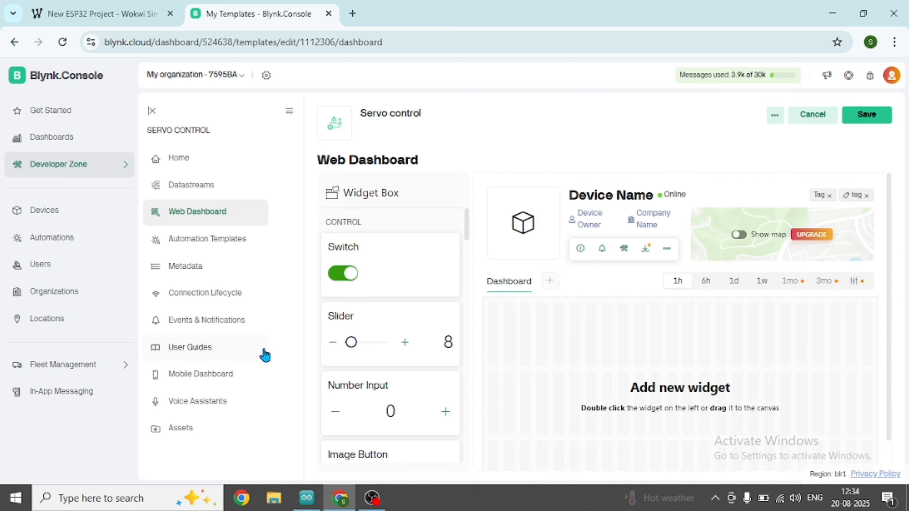
left_click_drag(349, 325, 676, 375)
scroll(608, 416, "down", 1)
left_click_drag(402, 347, 725, 391)
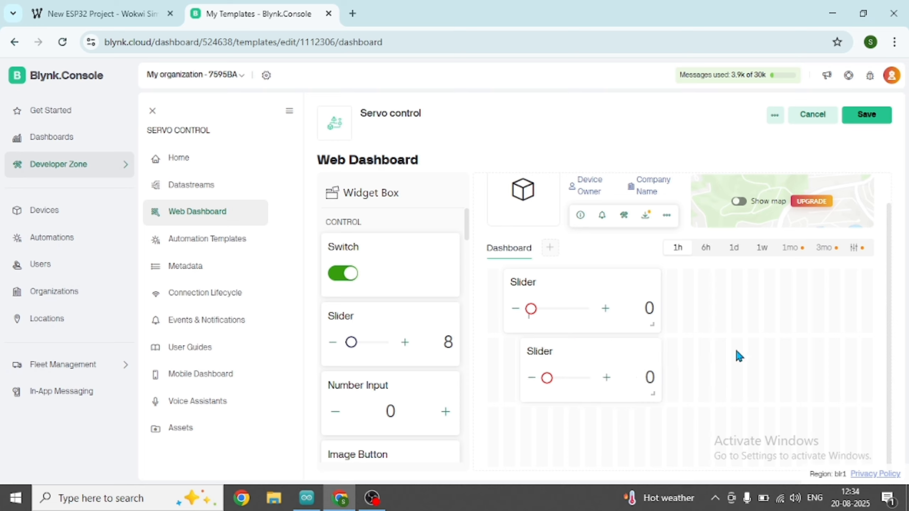
Try to add gauges beside the sliders, and move the second slider down to leave an empty row between them
scroll(367, 294, "down", 14)
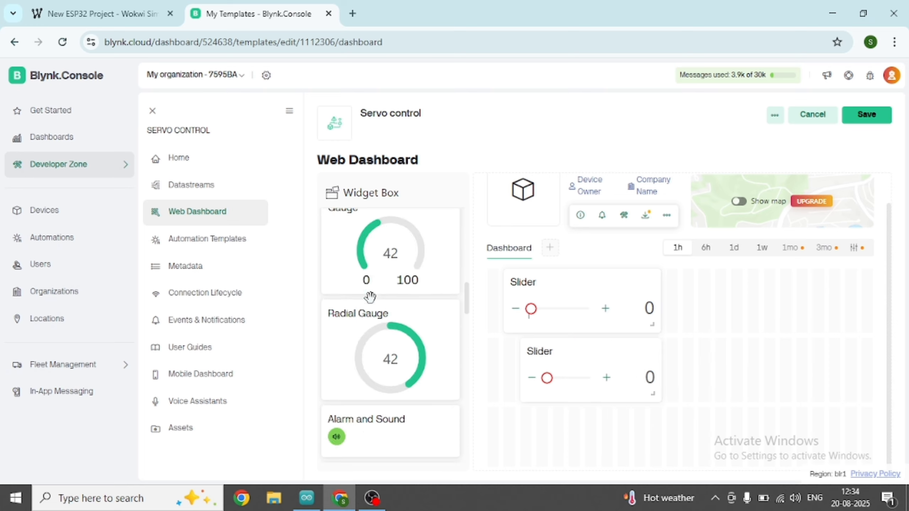
left_click_drag(398, 298, 761, 341)
left_click_drag(368, 306, 802, 329)
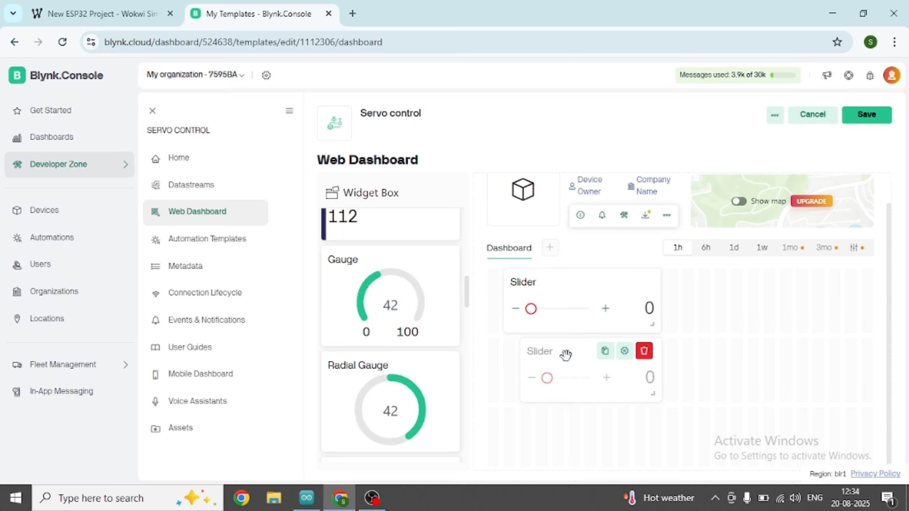
left_click_drag(572, 384, 572, 433)
Try placing a gauge below the second slider, and delete it from the dashboard
left_click_drag(390, 305, 594, 364)
scroll(692, 344, "down", 8)
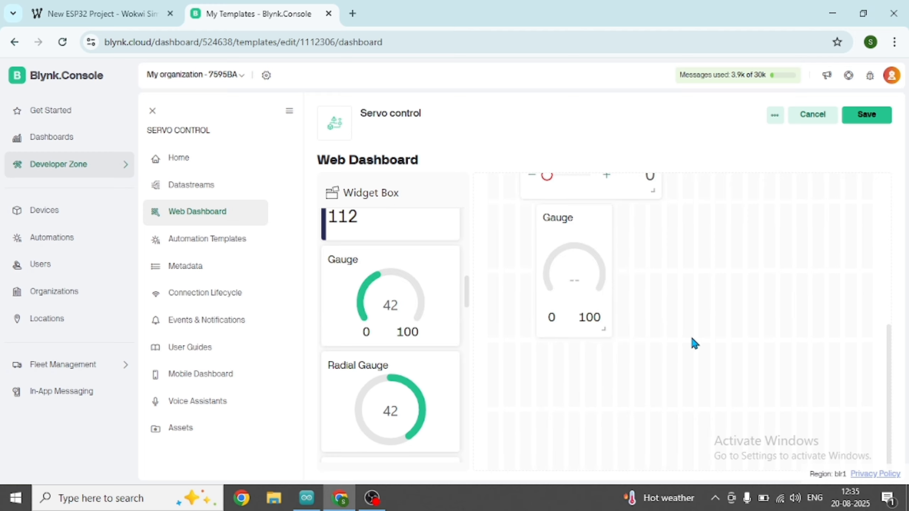
scroll(578, 325, "up", 5)
scroll(574, 424, "down", 4)
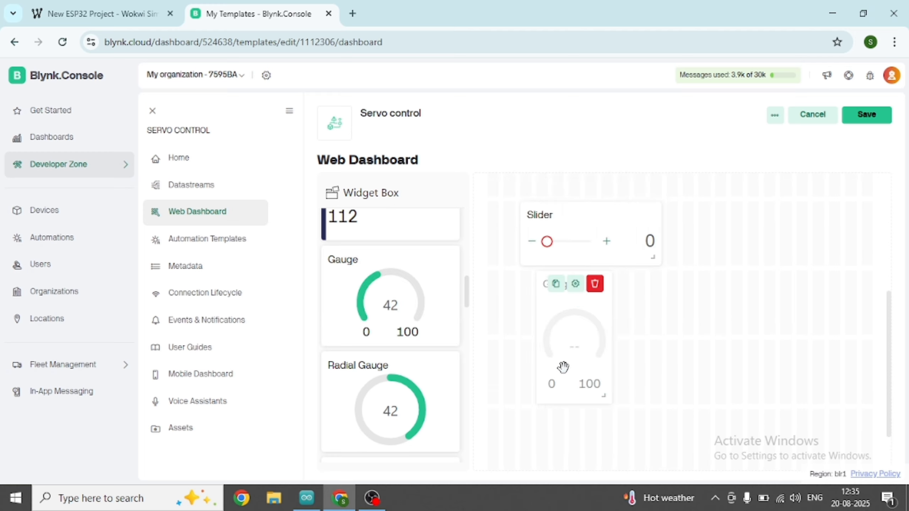
scroll(563, 368, "up", 2)
left_click_drag(570, 406, 651, 199)
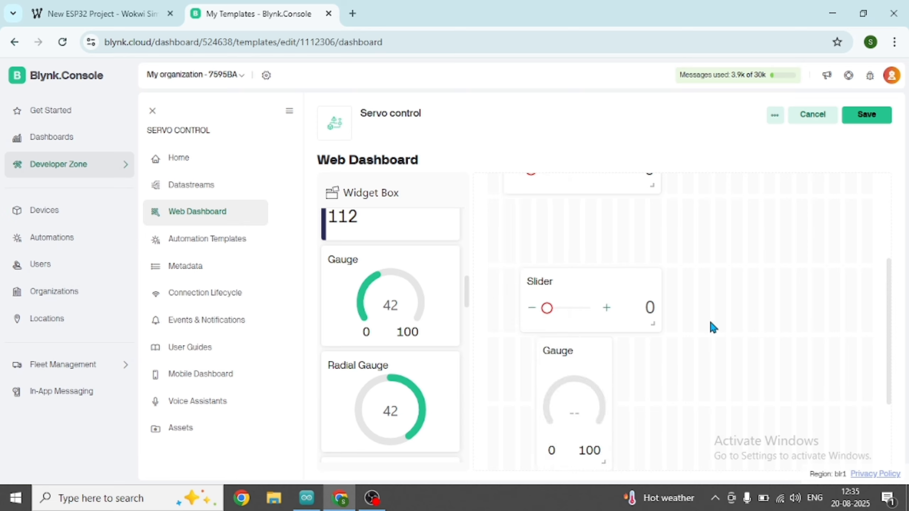
scroll(609, 396, "up", 2)
scroll(583, 433, "down", 3)
left_click(592, 286)
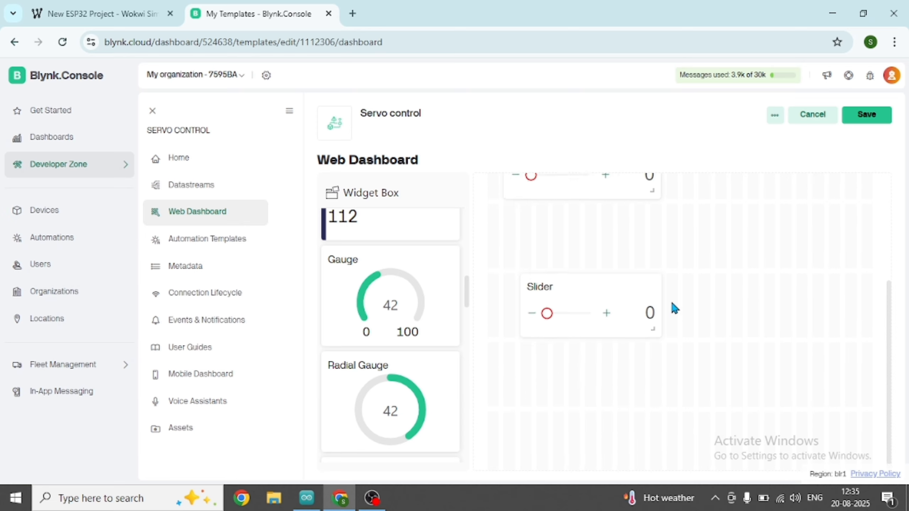
Add two gauge widgets to the dashboard, one to the right of each slider
scroll(671, 302, "up", 1)
left_click_drag(370, 325, 759, 267)
left_click_drag(369, 311, 751, 391)
scroll(604, 299, "down", 1)
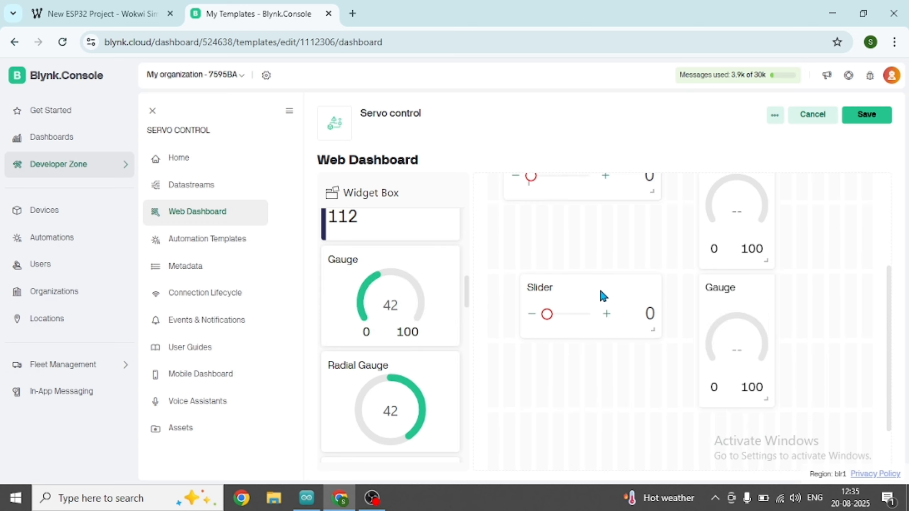
Link the upper slider to the Servo1 (V0) datastream and save its settings
scroll(603, 297, "up", 1)
left_click(624, 214)
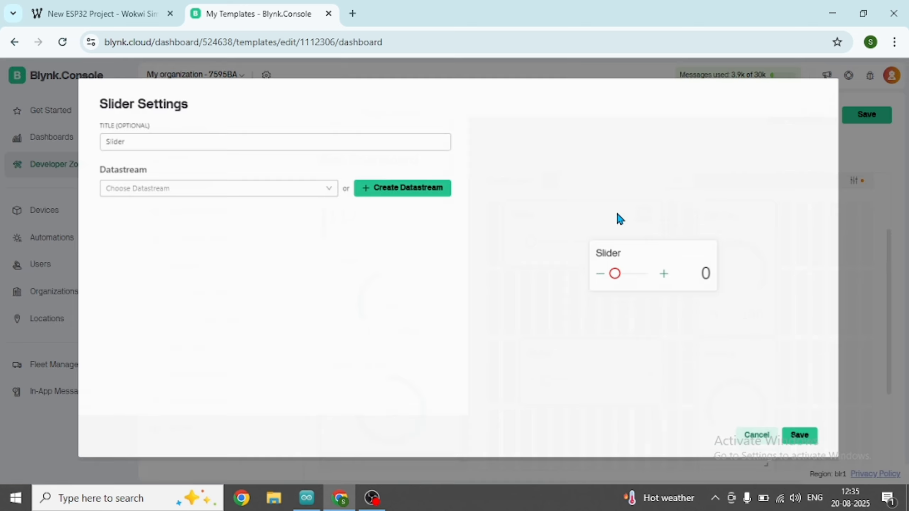
left_click(193, 188)
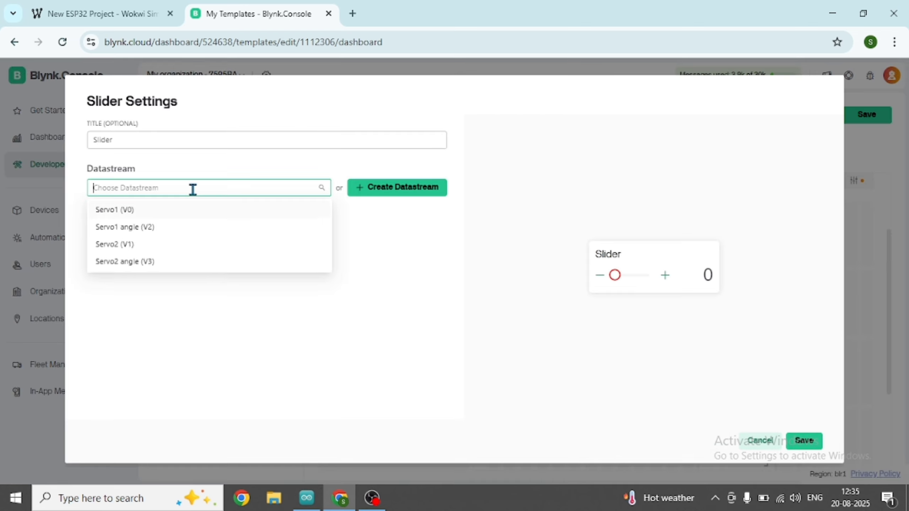
left_click(126, 215)
scroll(210, 282, "down", 1)
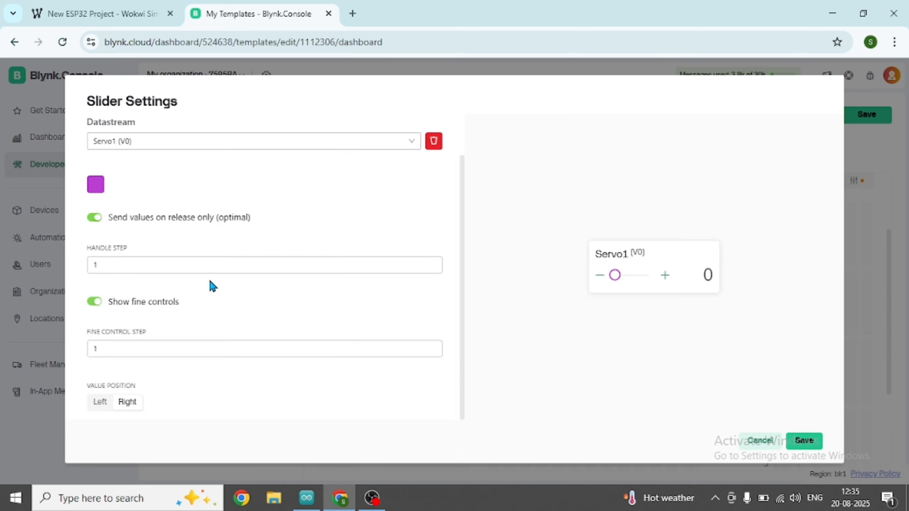
scroll(210, 282, "up", 1)
scroll(210, 281, "down", 1)
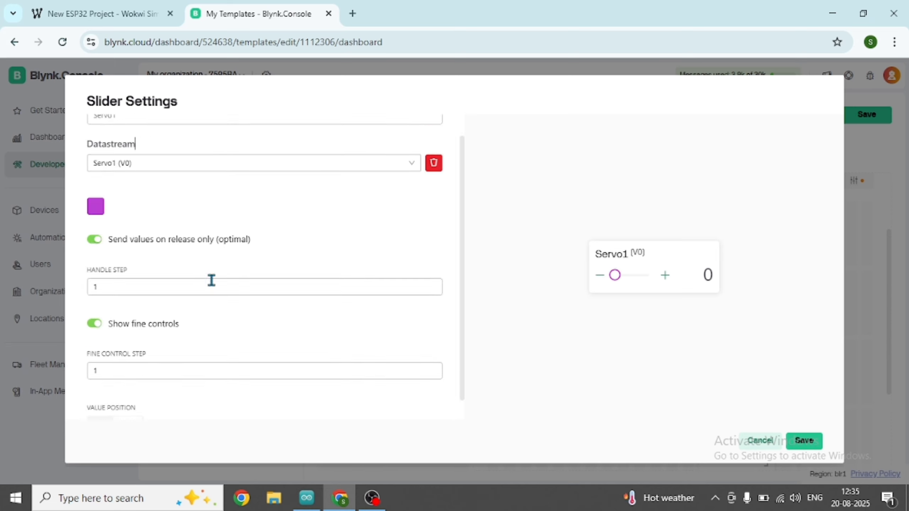
left_click(800, 441)
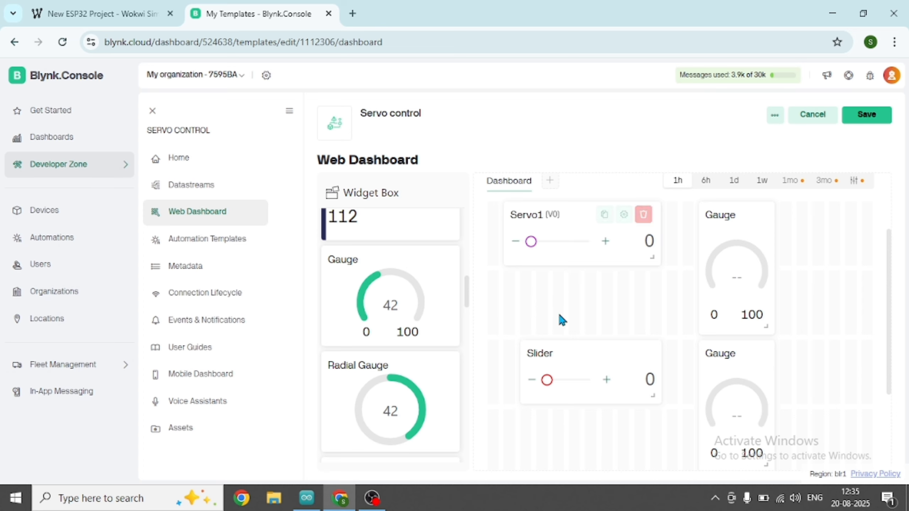
Link the lower slider to the Servo2 (V1) datastream and save its settings
left_click(625, 355)
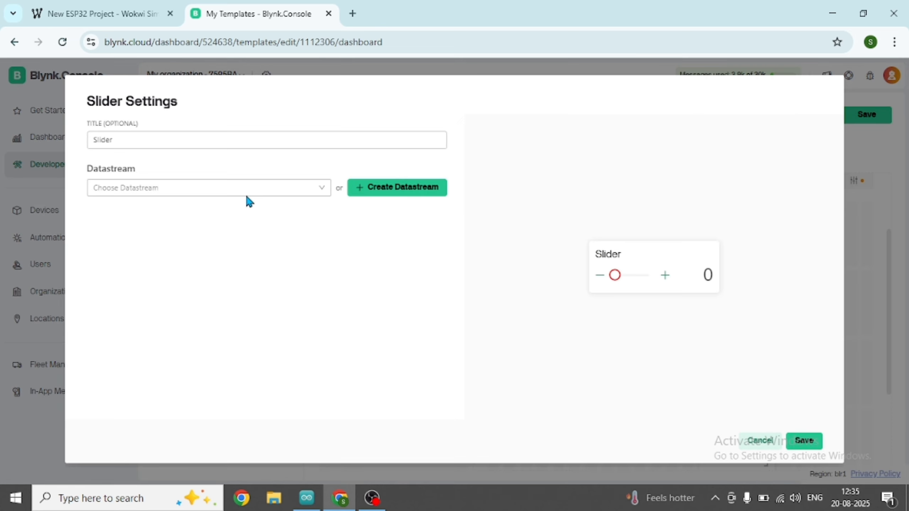
left_click(213, 187)
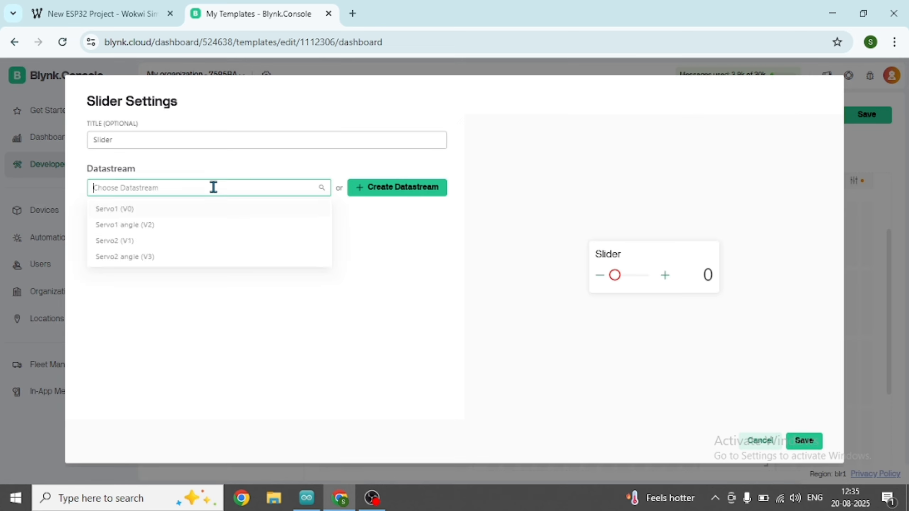
left_click(126, 246)
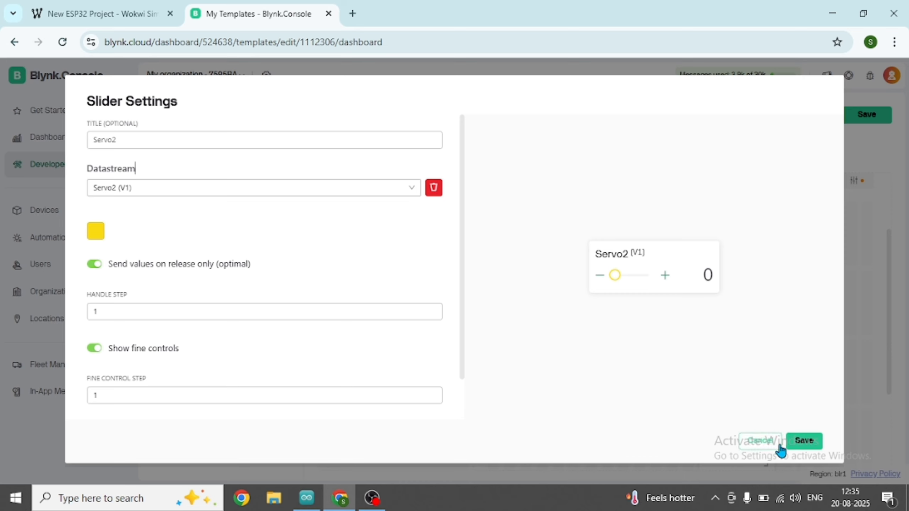
left_click(804, 441)
Link the upper gauge to the Servo1 angle (V2) datastream, enable overriding the datastream's min/max fields, and save its settings
mouse_move(763, 229)
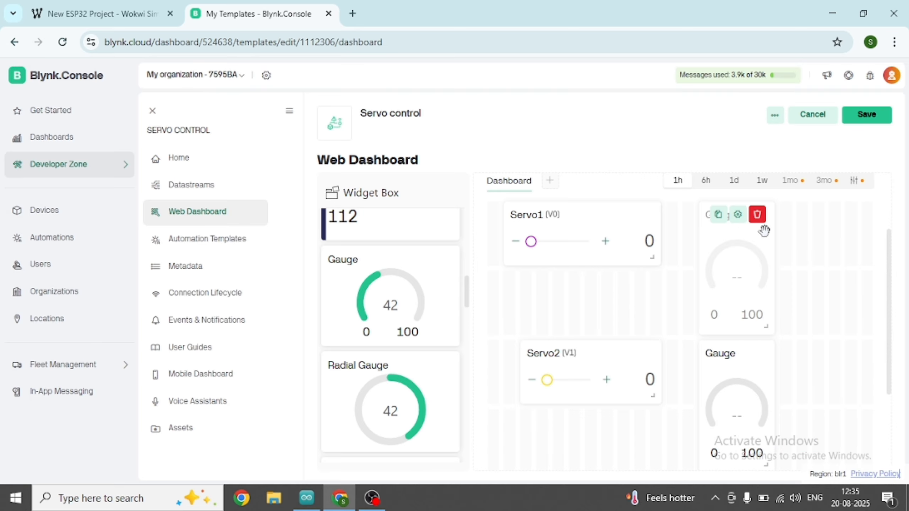
left_click(736, 221)
left_click(249, 188)
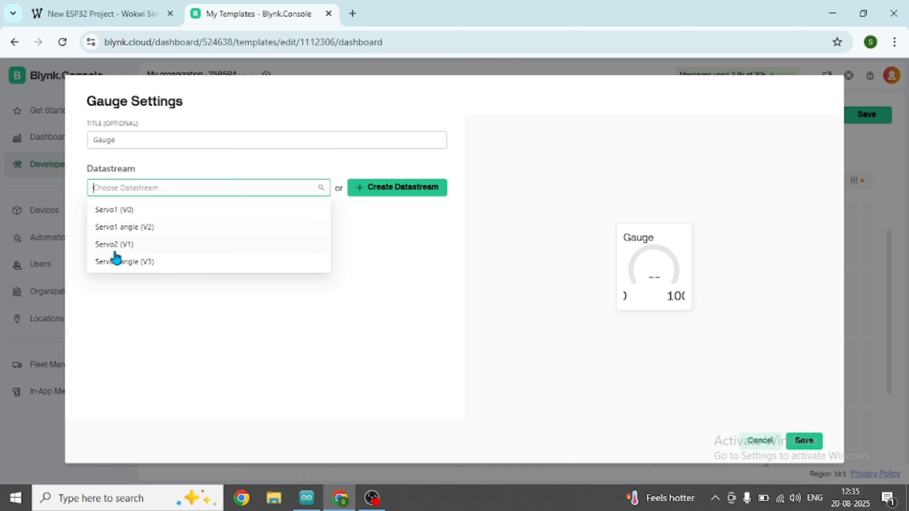
left_click(121, 228)
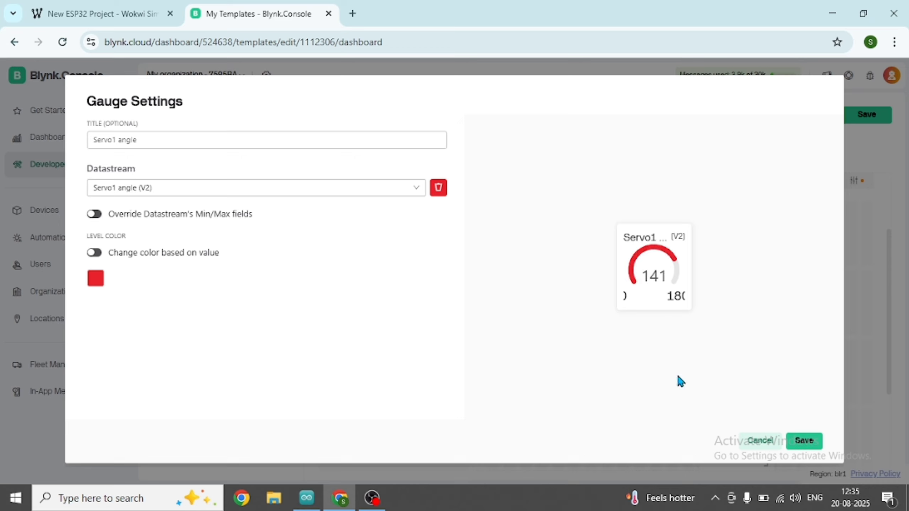
left_click(99, 214)
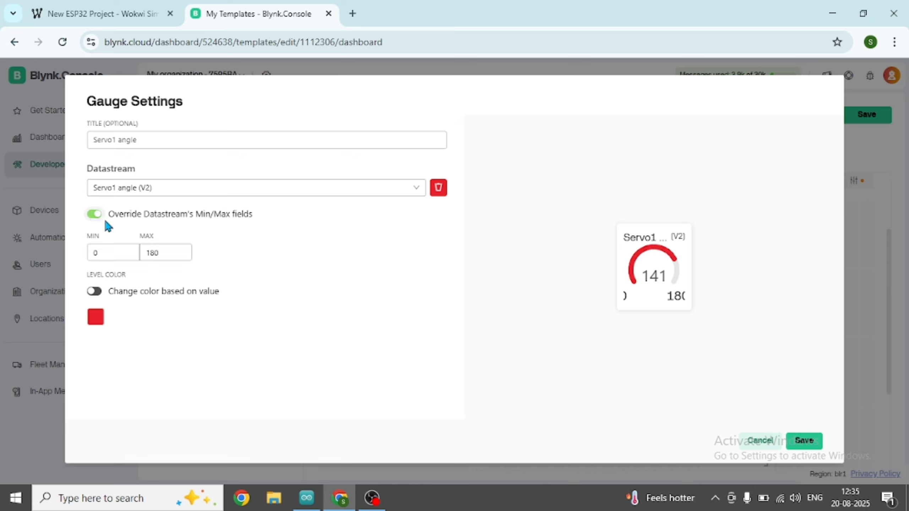
left_click(95, 291)
left_click(95, 292)
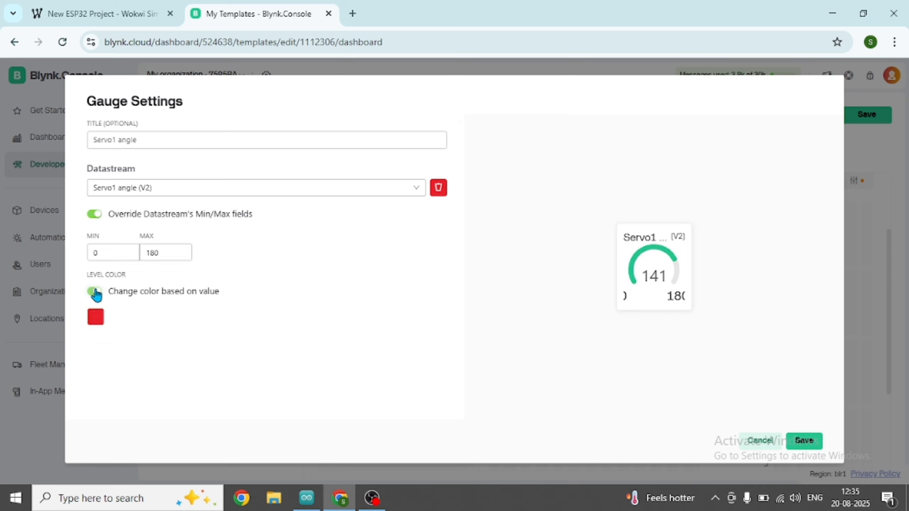
left_click(804, 441)
Link the lower gauge to the Servo2 angle (V3) datastream, enable overriding the datastream's min/max fields, and save its settings
scroll(726, 325, "down", 3)
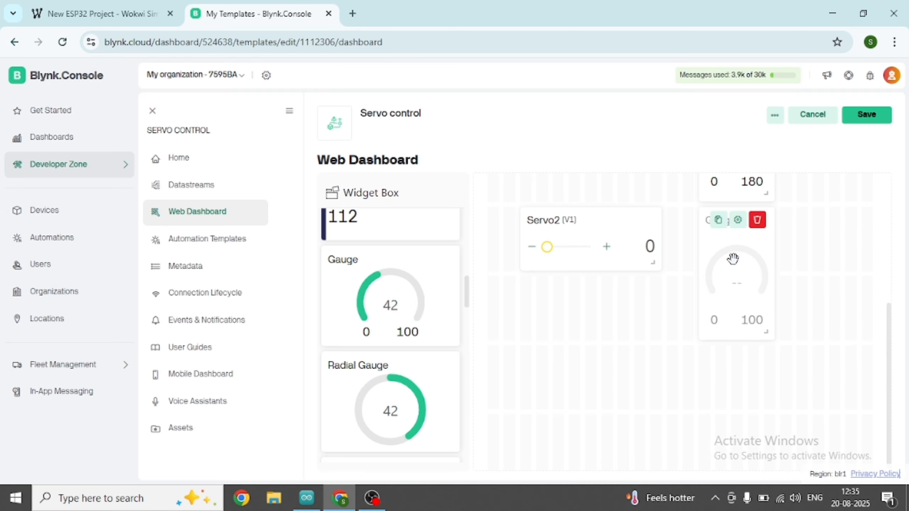
left_click(736, 222)
left_click(213, 188)
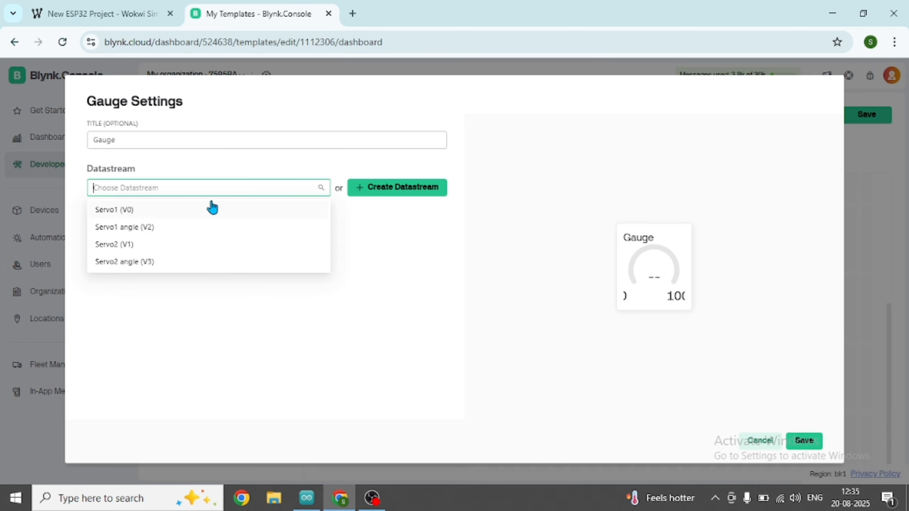
left_click(151, 261)
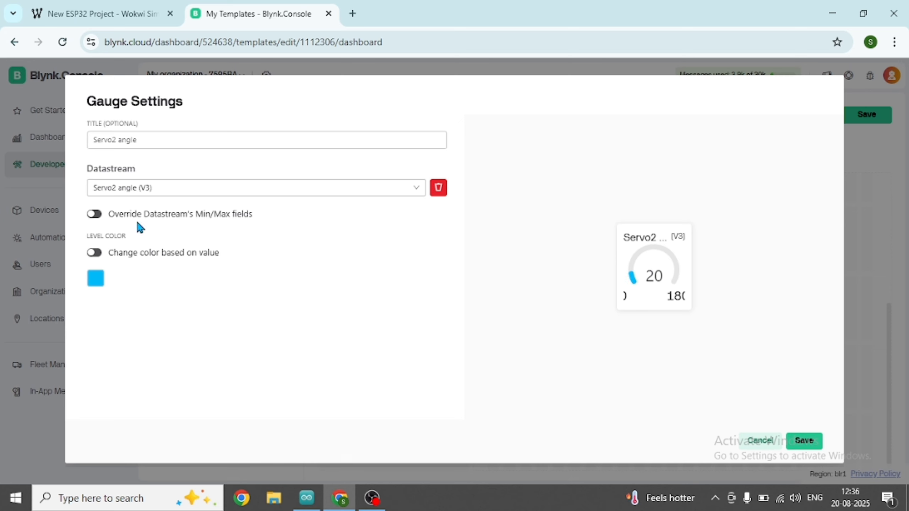
left_click(106, 216)
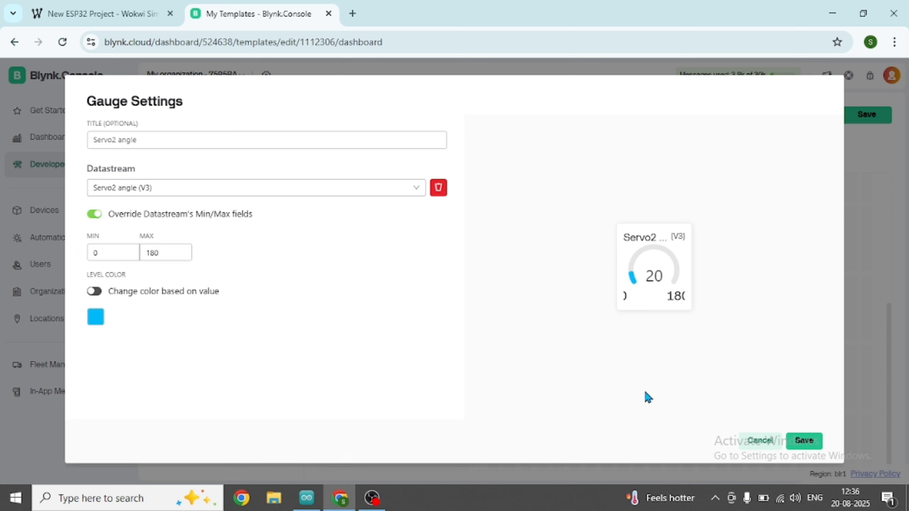
left_click(804, 440)
Save the template and try moving the Servo2 and Servo1 sliders in the dashboard preview
scroll(672, 272, "up", 5)
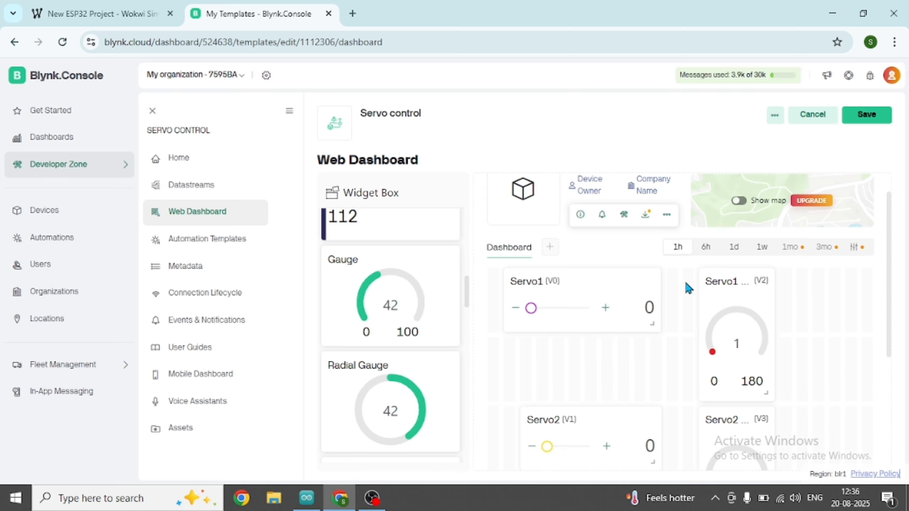
left_click(873, 117)
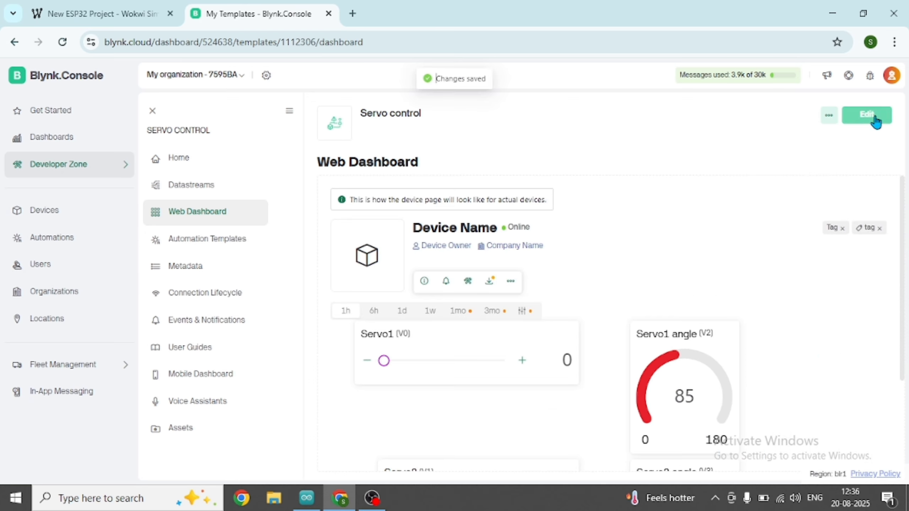
scroll(684, 218, "down", 3)
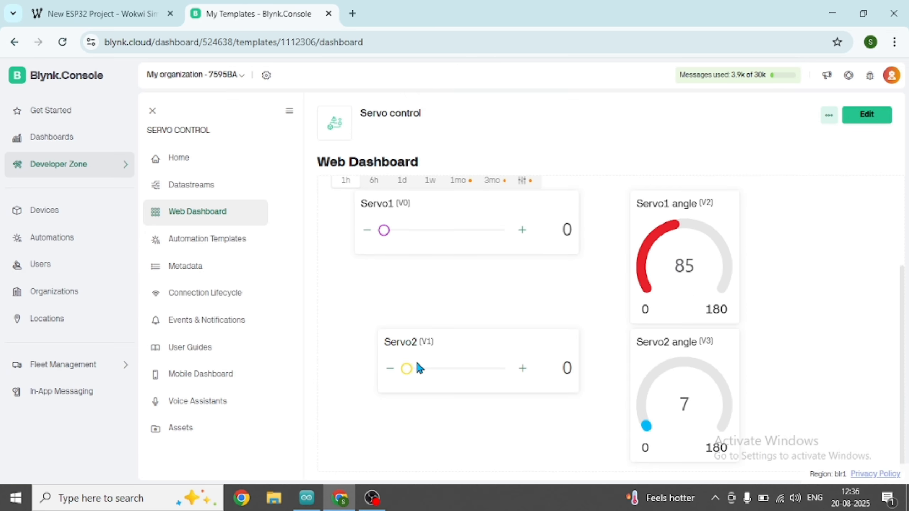
left_click_drag(414, 372, 379, 379)
mouse_move(377, 235)
left_mouse_down()
mouse_move(479, 240)
mouse_move(365, 240)
left_mouse_up()
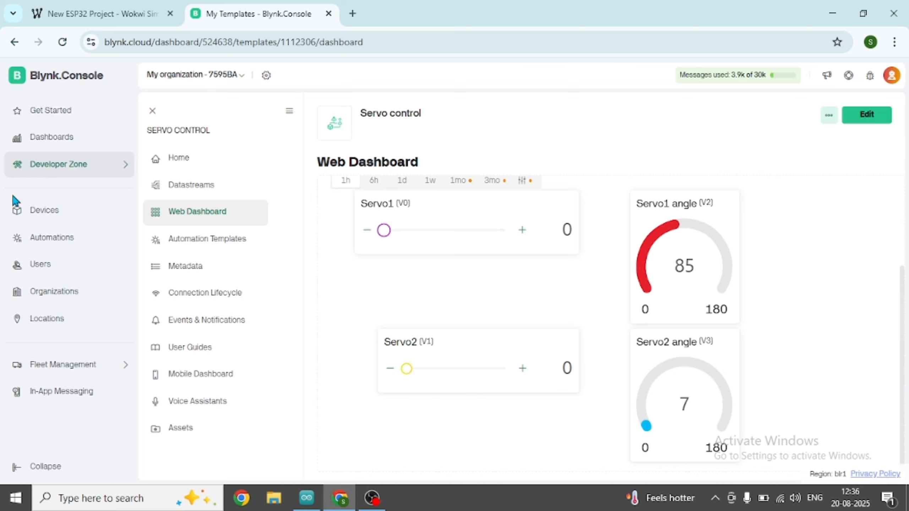
Create a new device from the Servo control template, keeping the device name Servo control
left_click(33, 214)
left_click(551, 343)
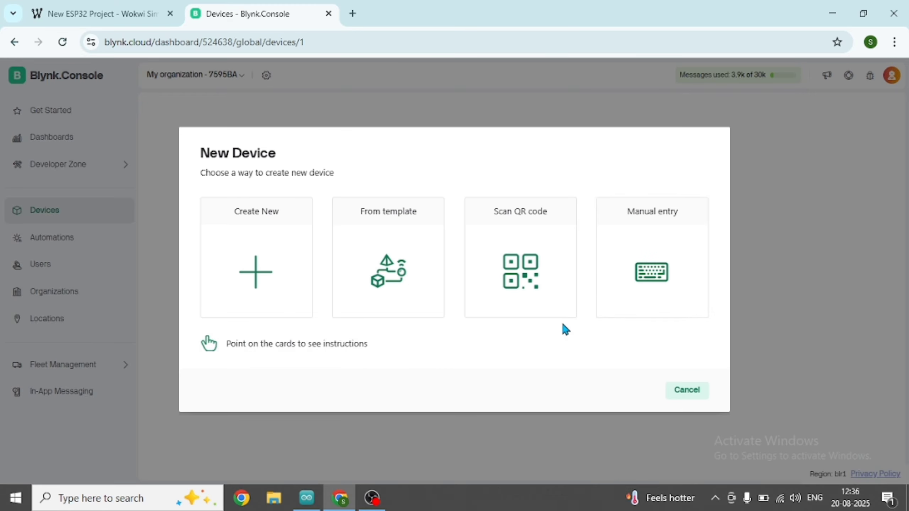
left_click(442, 258)
left_click(408, 254)
left_click(384, 273)
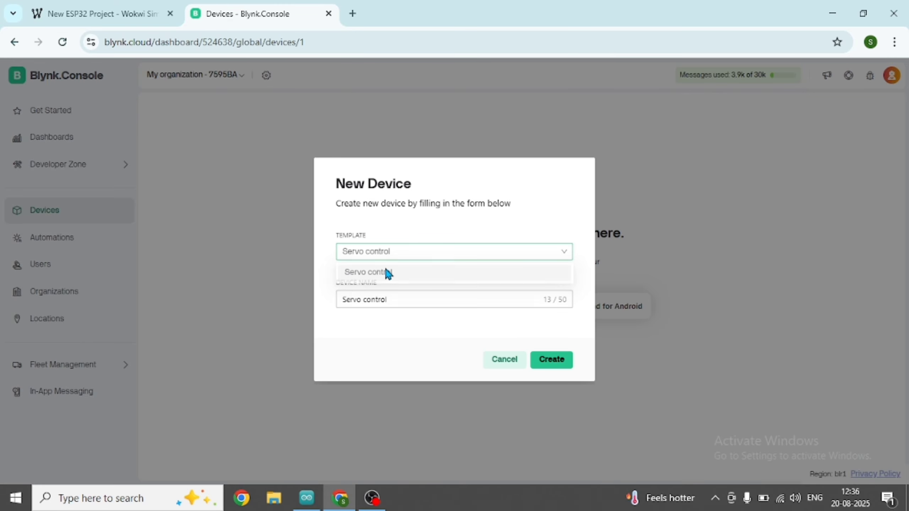
left_click(553, 366)
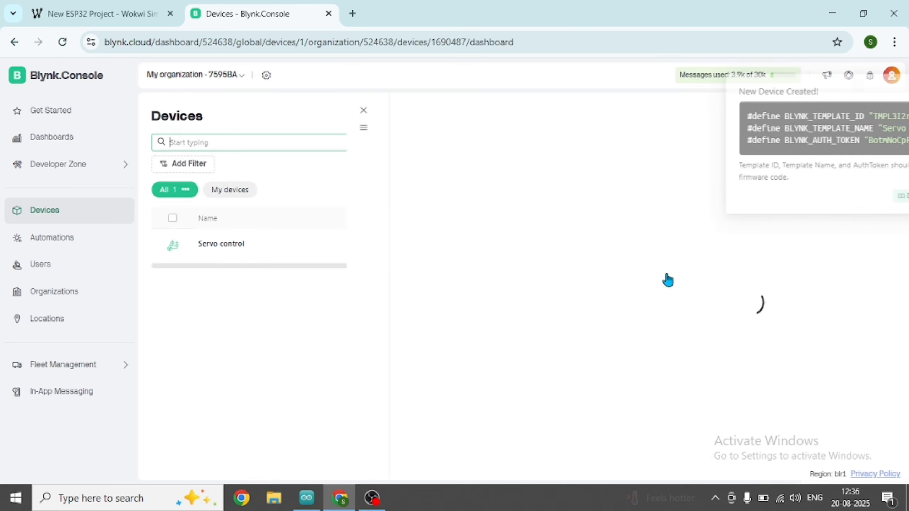
Copy the new device's template ID, template name and auth token definitions, and close the notification that shows them
left_click_drag(592, 118, 855, 154)
right_click(679, 138)
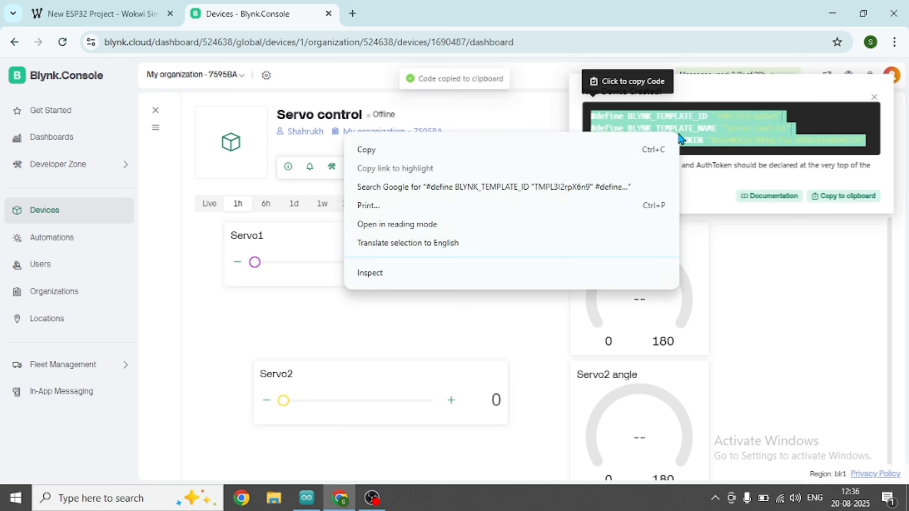
left_click(377, 149)
left_click(874, 97)
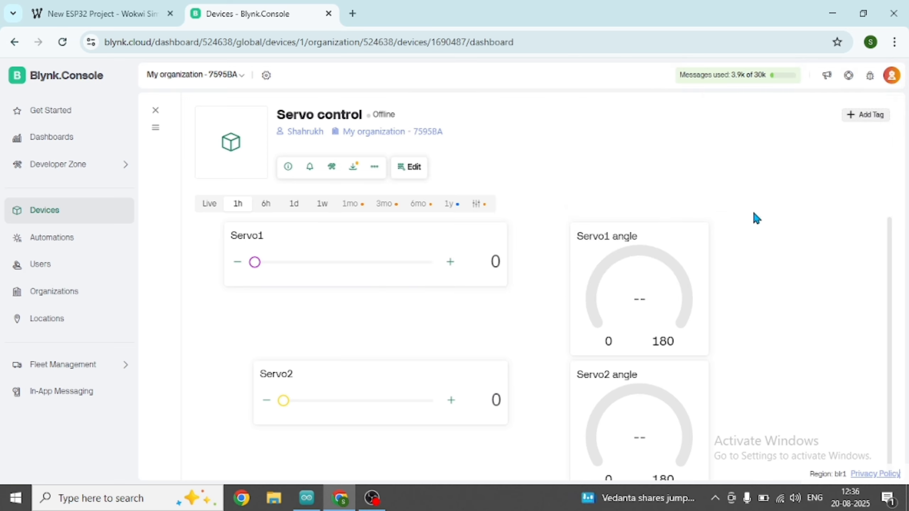
mouse_move(889, 243)
left_mouse_down()
mouse_move(888, 279)
mouse_move(890, 255)
left_mouse_up()
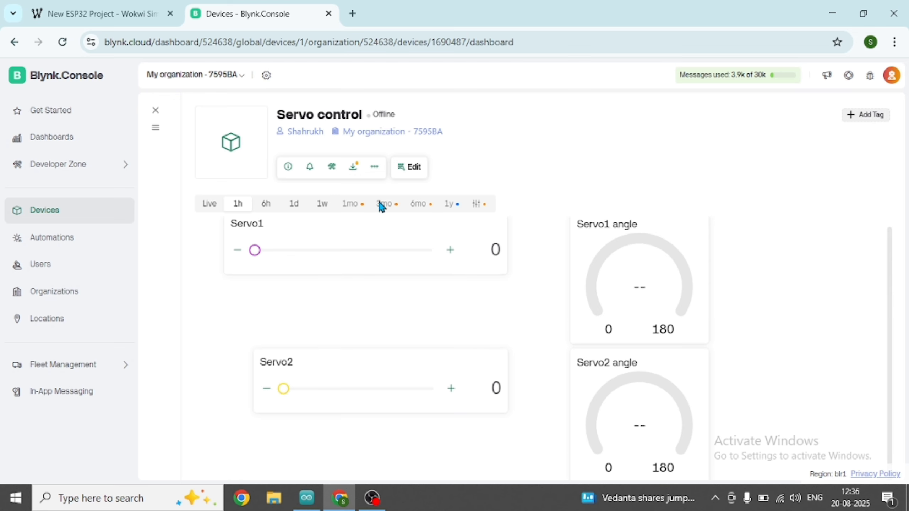
left_click(374, 167)
Switch to the Wokwi project and paste the Blynk template ID, template name and auth token definitions at the top of sketch.ino
left_click(118, 10)
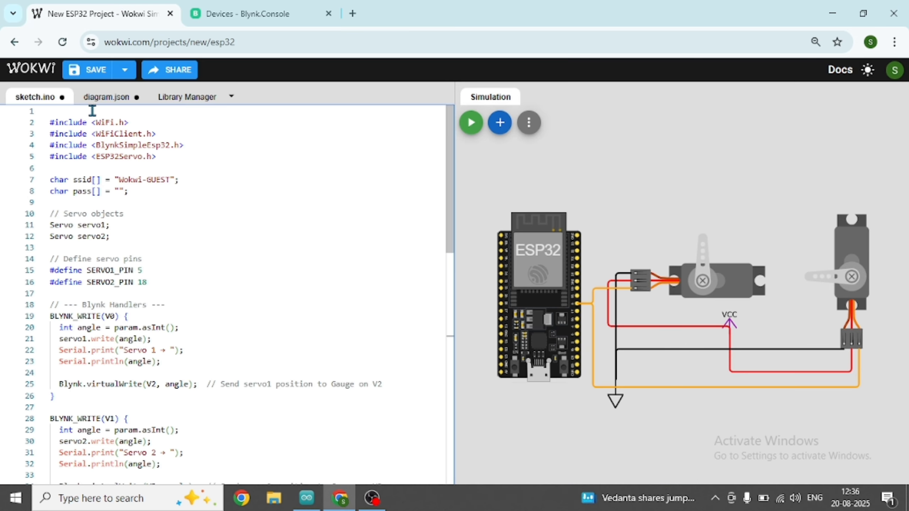
left_click(92, 109)
key("Return")
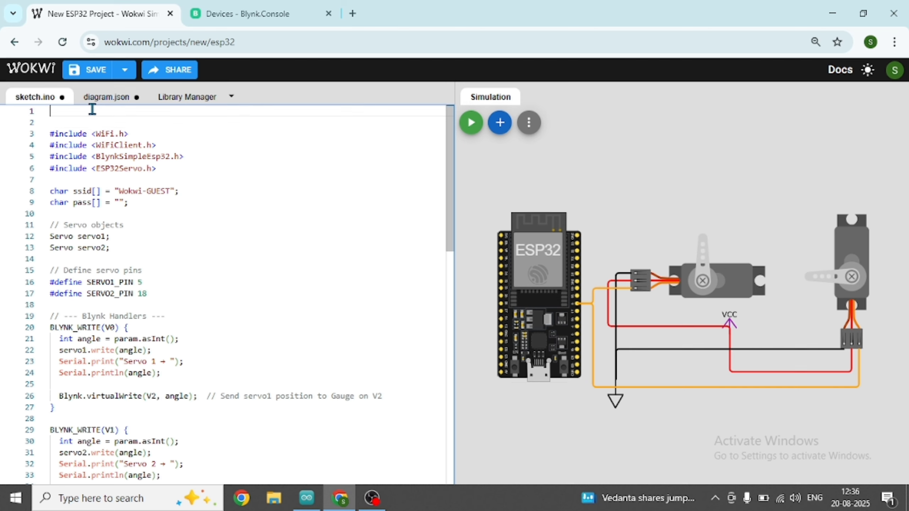
key("ctrl+v")
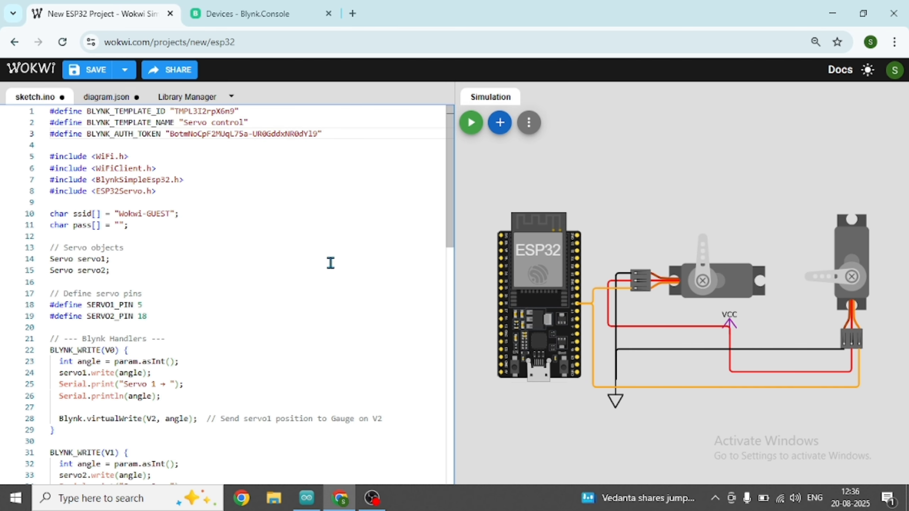
Replace the second servo's signal wire with an orange wire from the ESP32 pin just above the first servo's signal pin
left_click(593, 314)
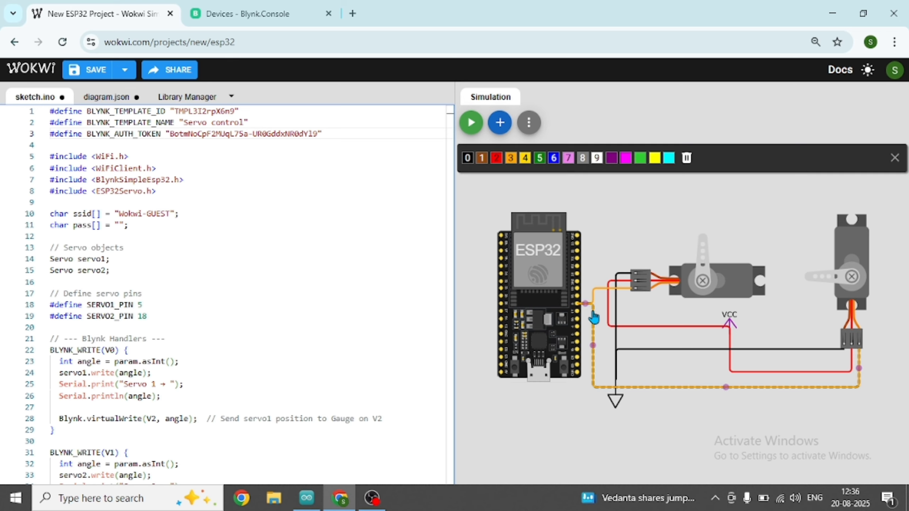
left_click(683, 158)
left_click(578, 296)
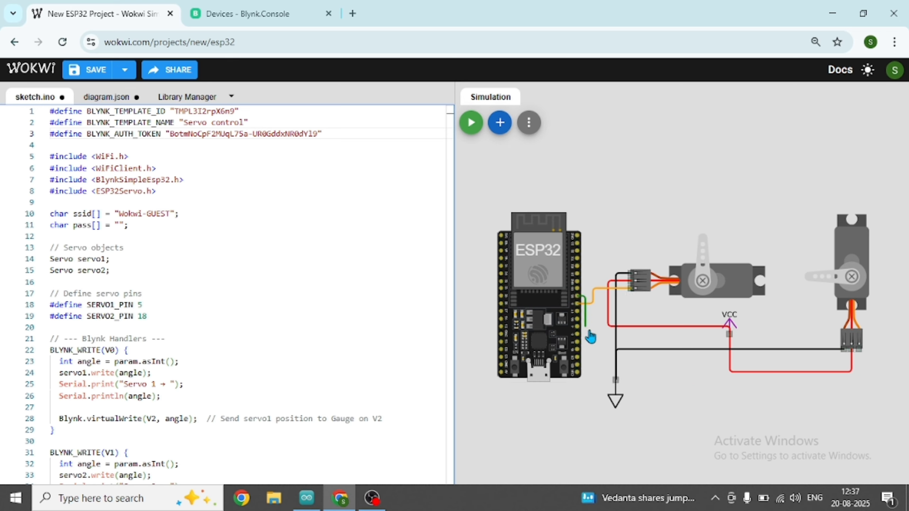
left_click(859, 425)
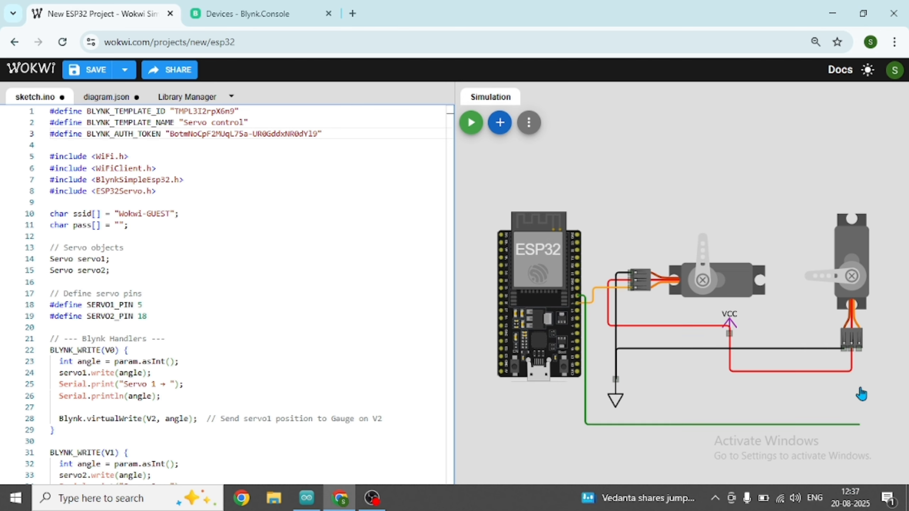
left_click(859, 348)
left_click(804, 425)
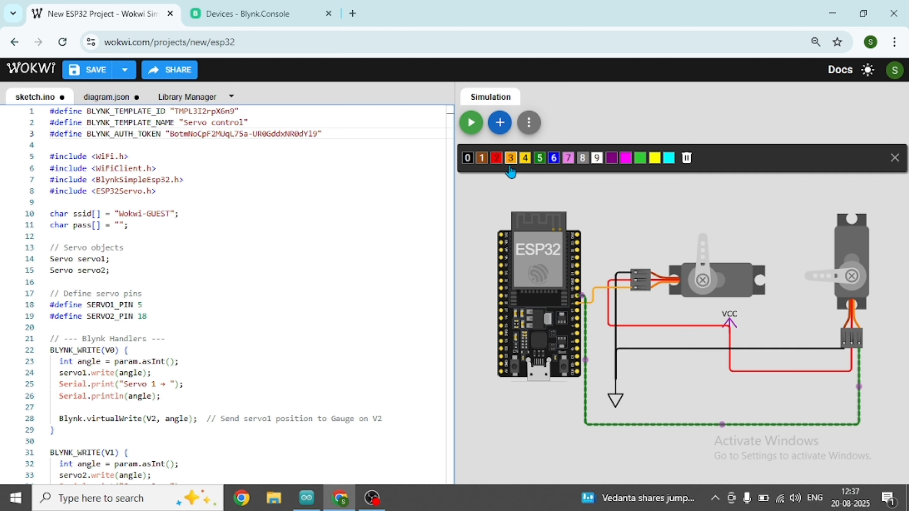
left_click(510, 158)
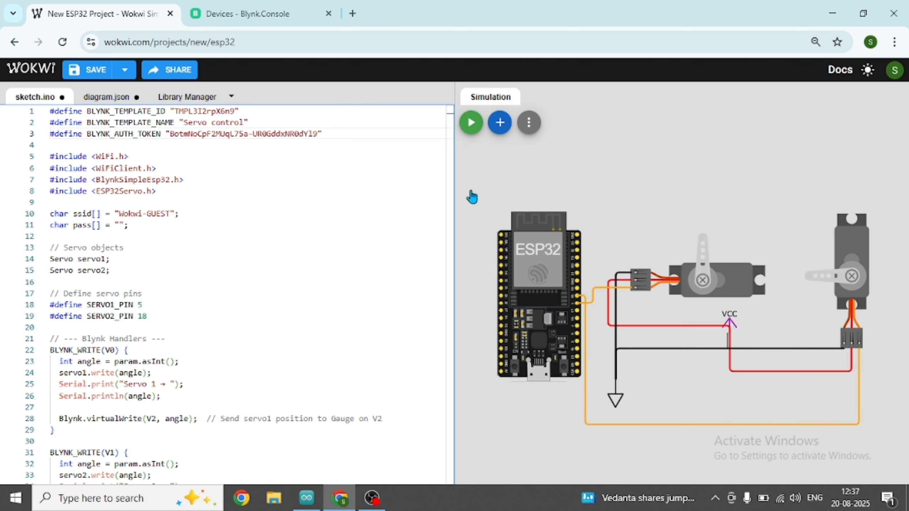
Add the BlynkESP32_BT_WF library to the Wokwi project's installed libraries
scroll(324, 188, "down", 10)
scroll(325, 188, "up", 10)
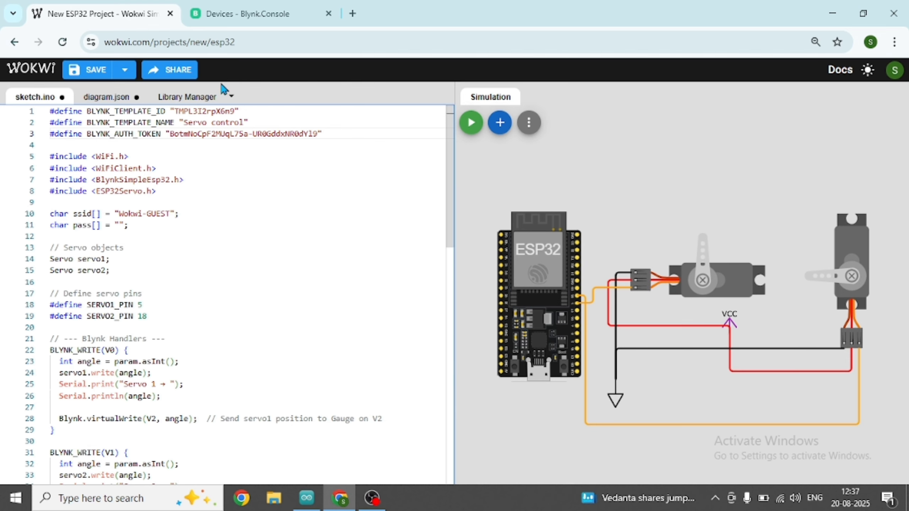
left_click(211, 96)
left_click(427, 131)
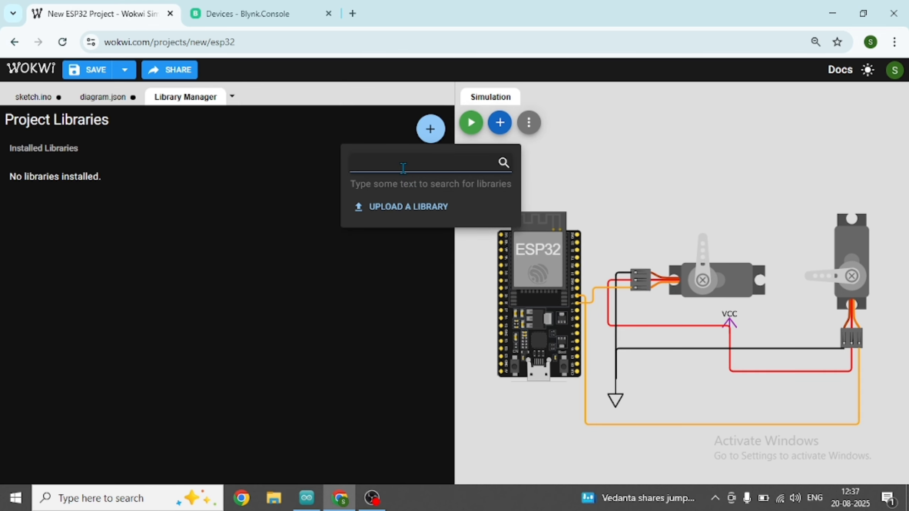
type("Bl")
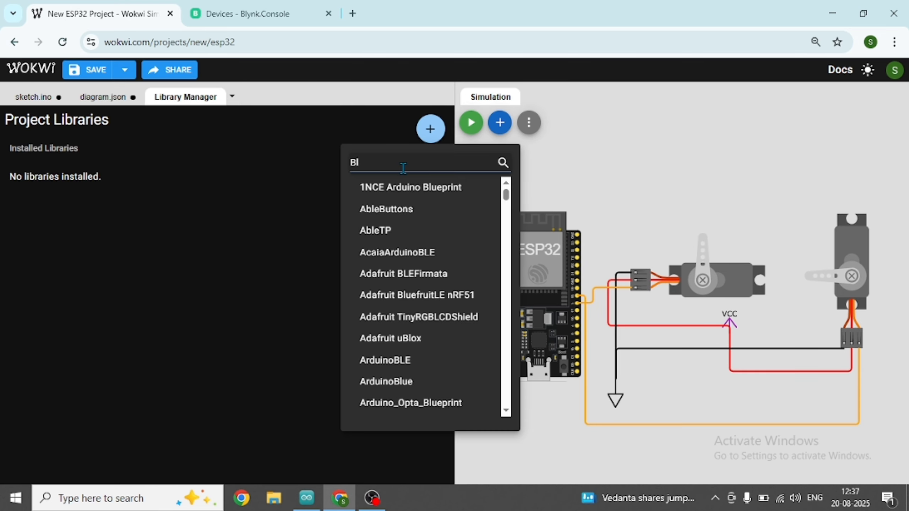
type("y")
left_click(378, 216)
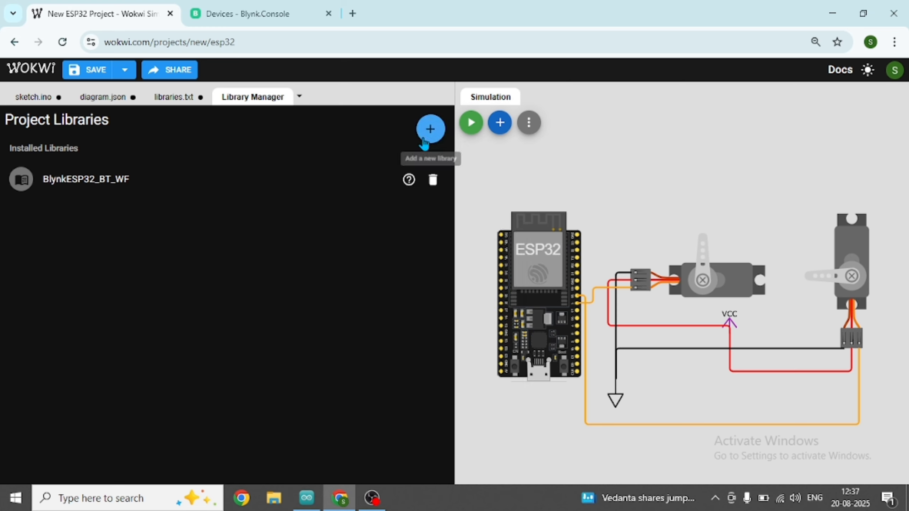
Add the ESP32Servo library to the project
left_click(424, 143)
type("ESP")
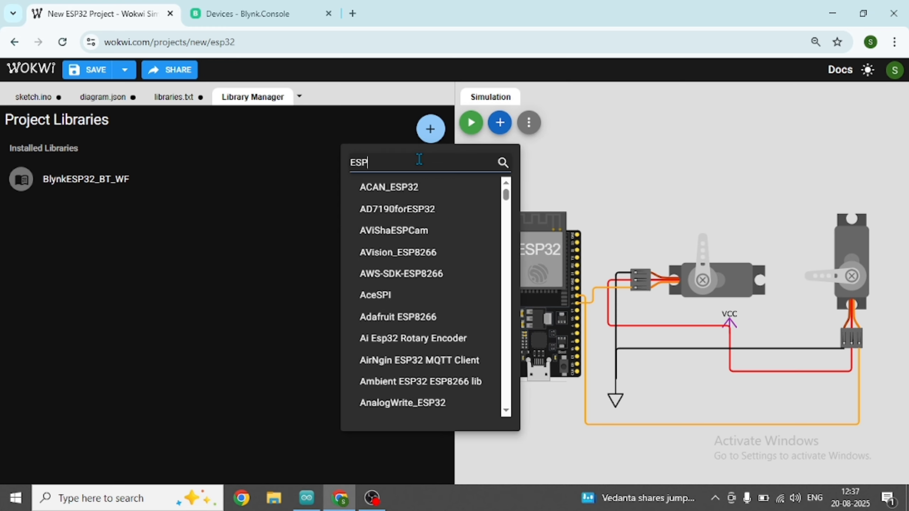
type("32se")
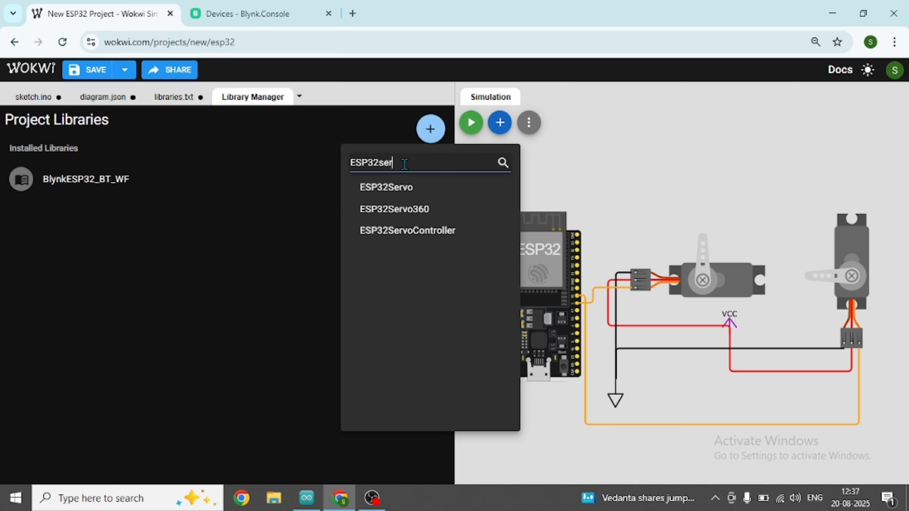
type("r")
left_click(386, 187)
Add the WiFi library to the project, and return to sketch.ino to look over the code
left_click(430, 128)
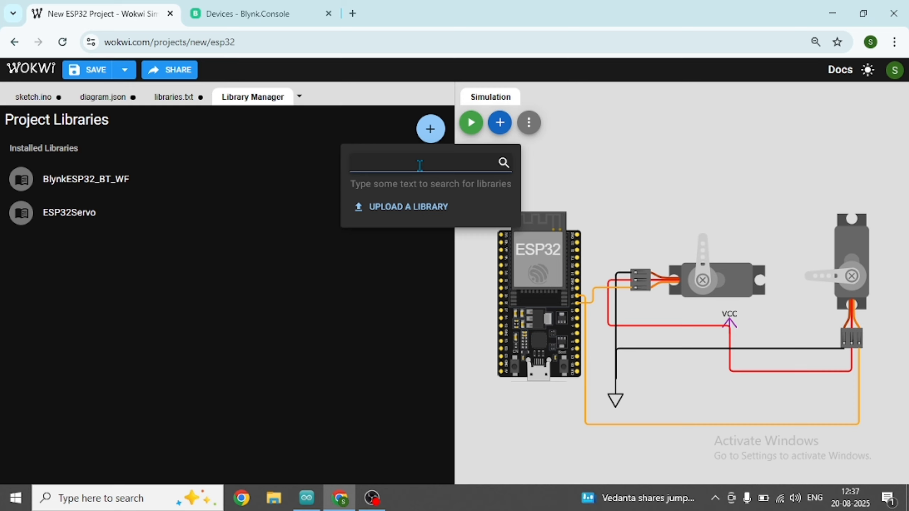
type("WiFi")
type("i")
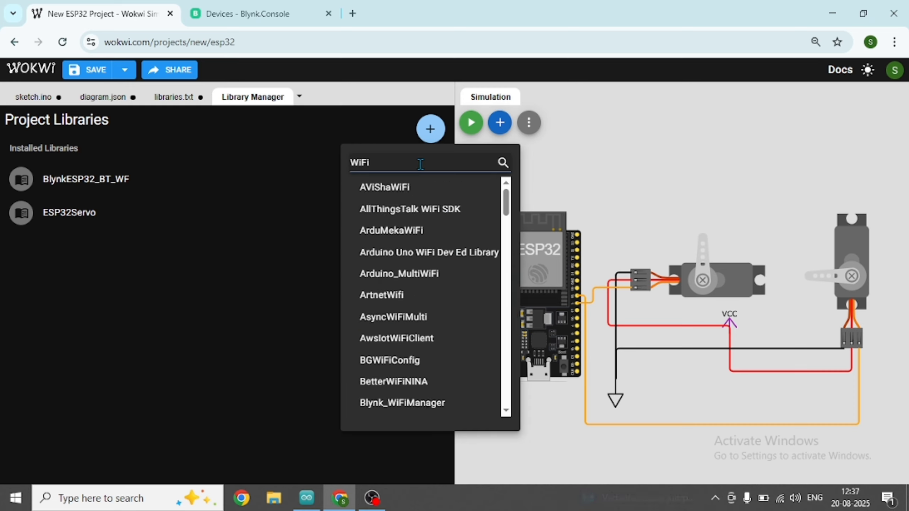
scroll(416, 258, "down", 20)
scroll(415, 256, "down", 3)
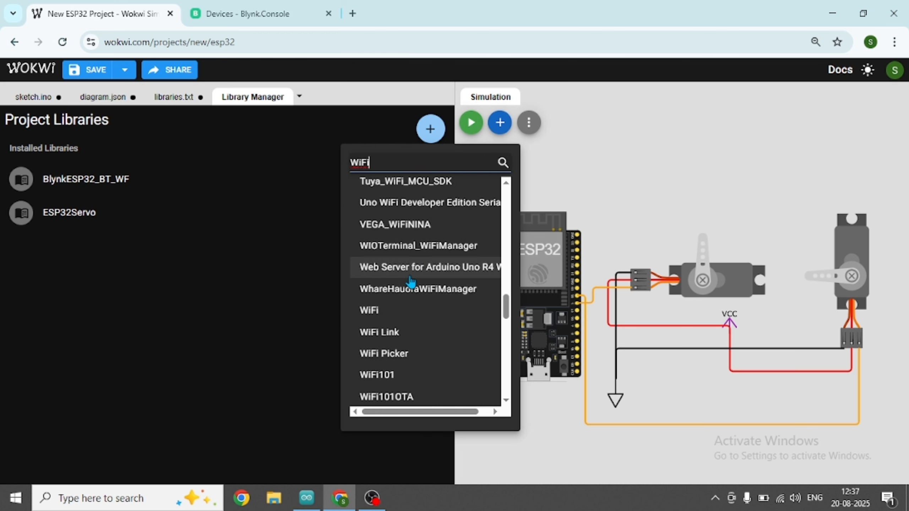
left_click(407, 309)
left_click(29, 102)
scroll(128, 221, "down", 2)
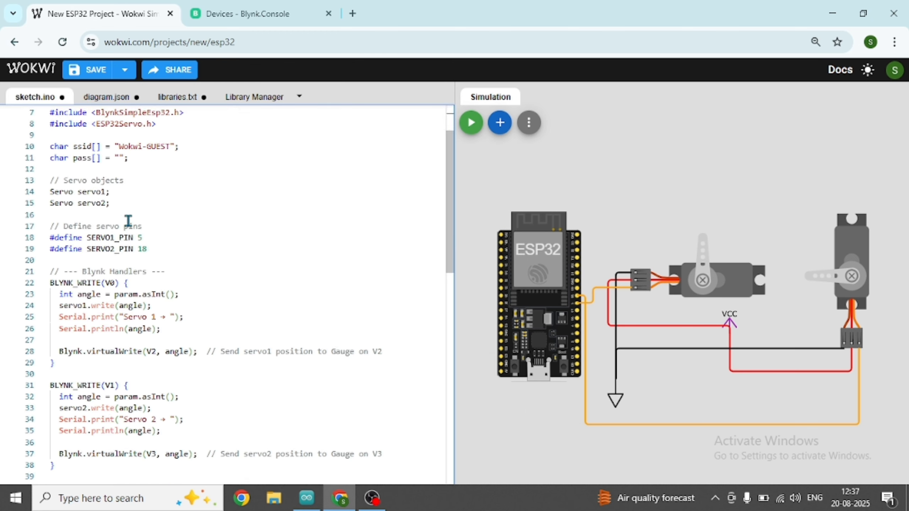
scroll(127, 221, "up", 2)
scroll(211, 204, "down", 15)
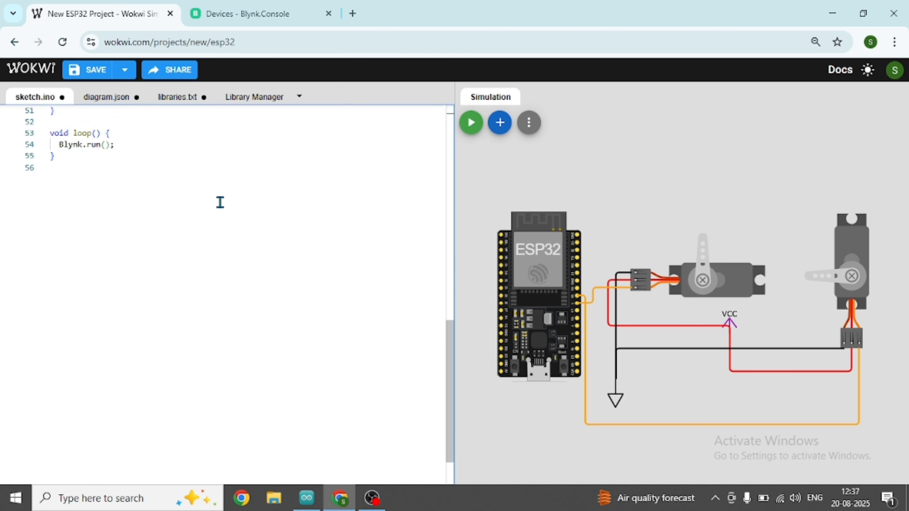
scroll(219, 203, "up", 15)
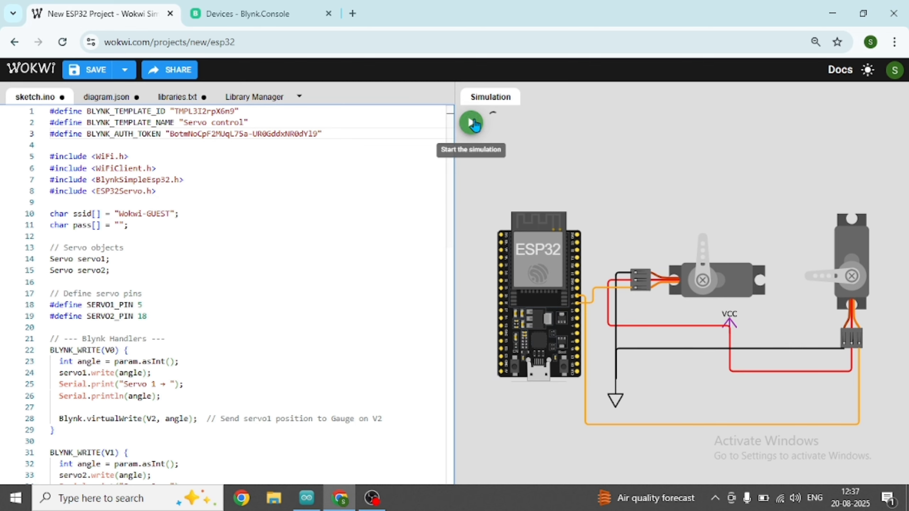
left_click(471, 122)
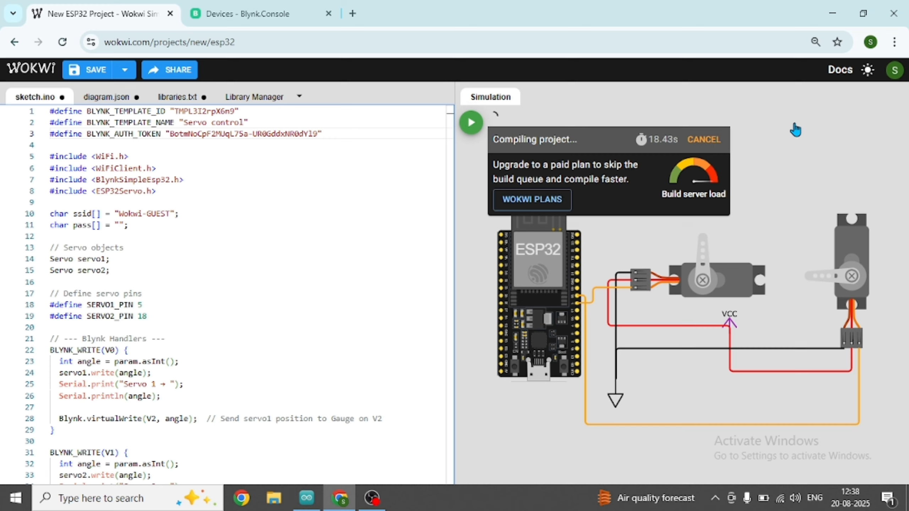
left_click(714, 142)
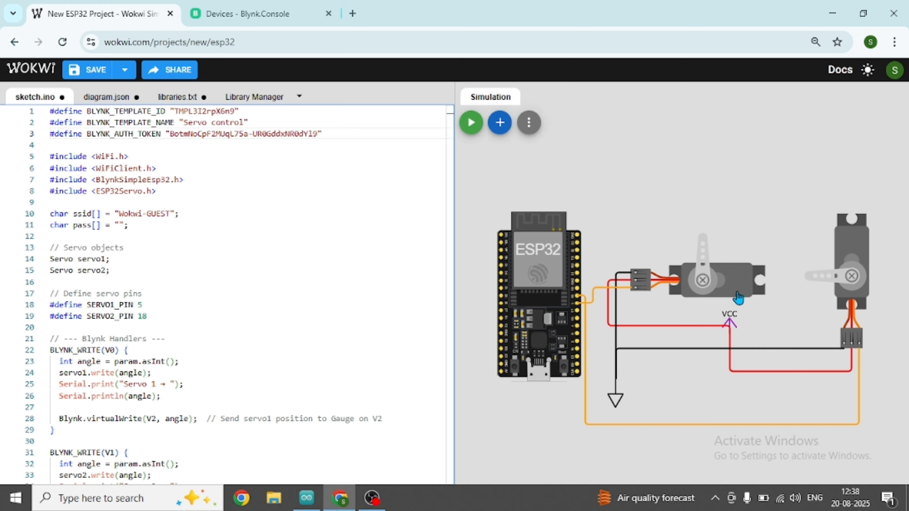
left_click(478, 130)
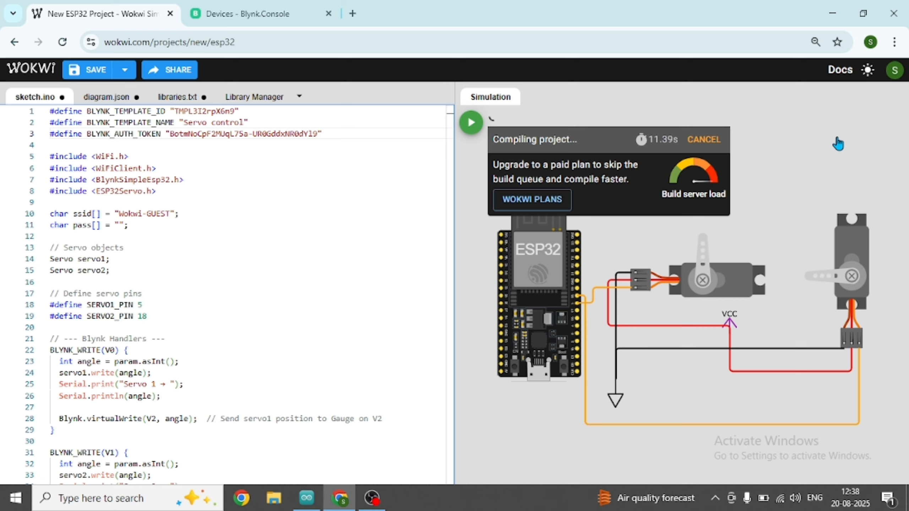
left_click(711, 140)
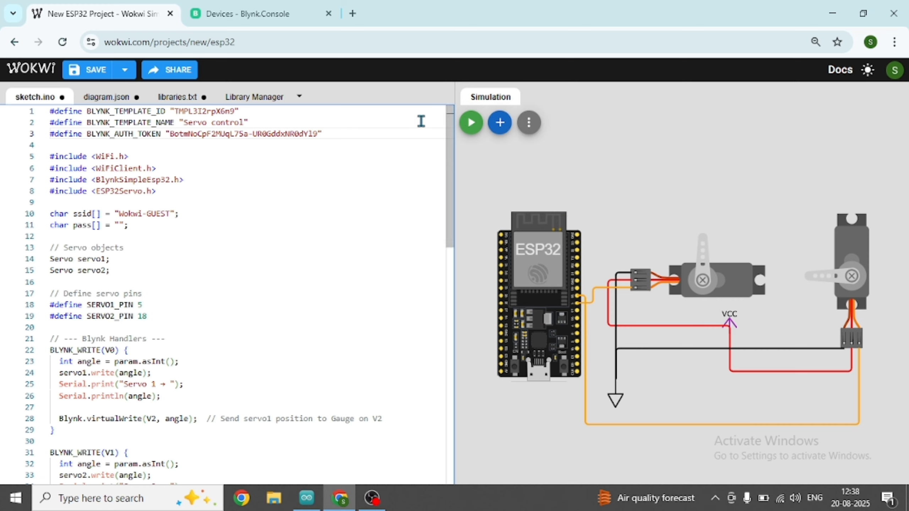
Run the simulation, enlarge the circuit view slightly, and check the startup message in the serial monitor
left_click(470, 123)
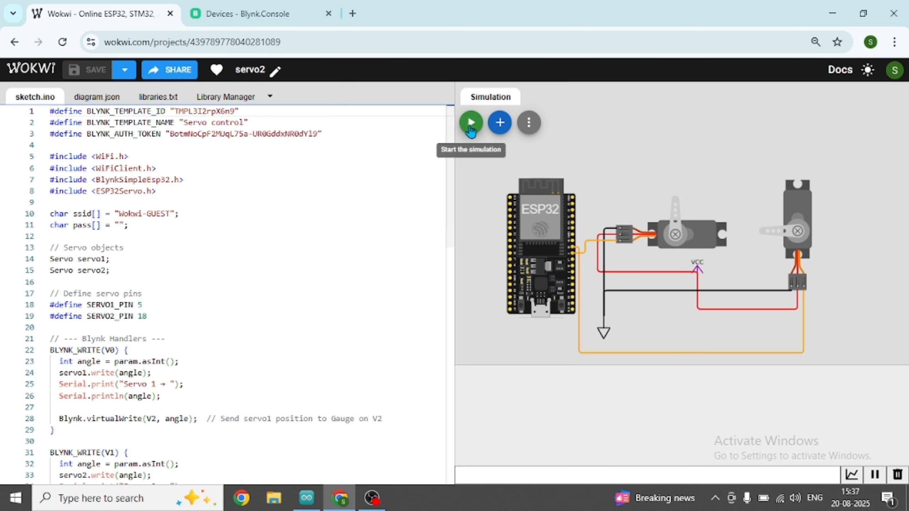
left_click(470, 125)
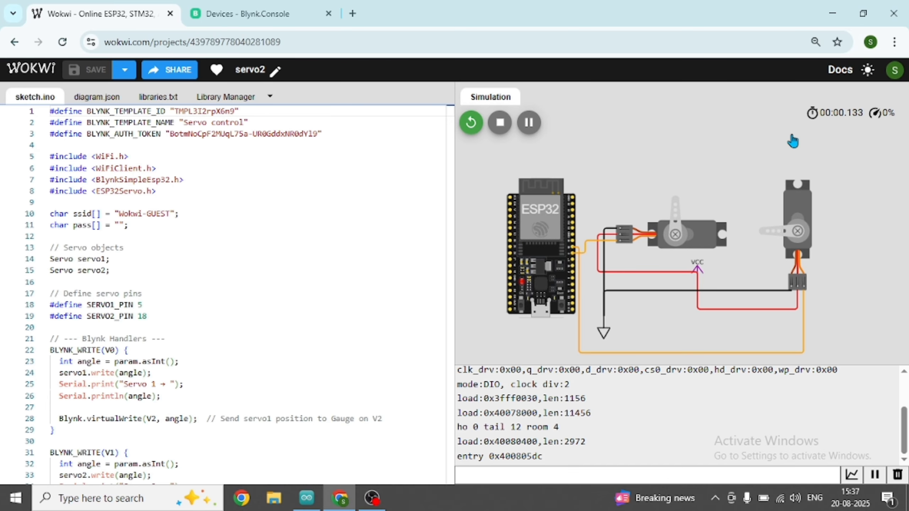
left_click_drag(691, 164, 710, 143)
scroll(703, 141, "up", 1)
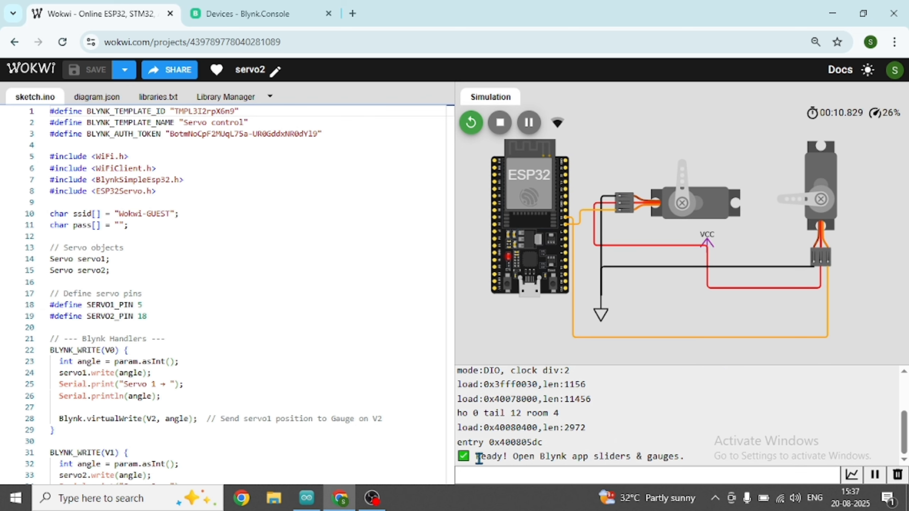
left_click_drag(479, 458, 706, 457)
left_click(721, 444)
Switch to the Blynk device dashboard, set the Servo1 slider to 81, and check the first servo in Wokwi
left_click(263, 13)
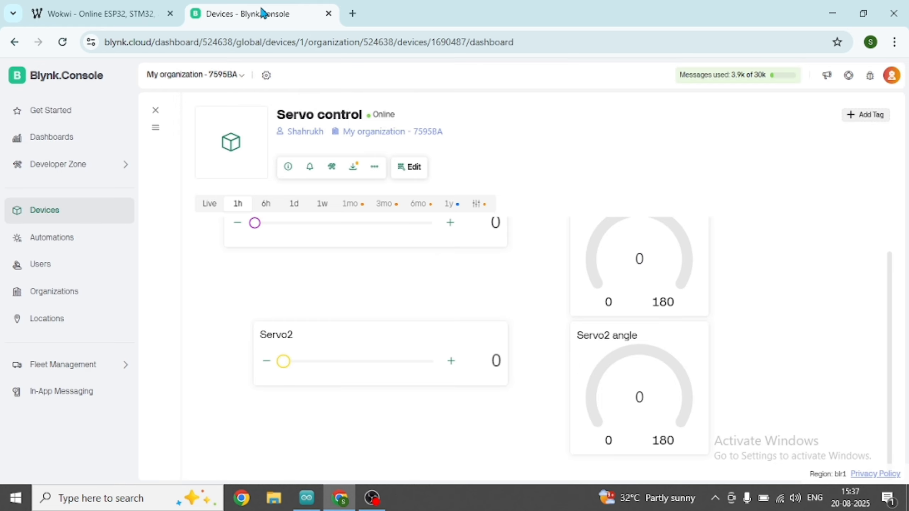
left_click(130, 11)
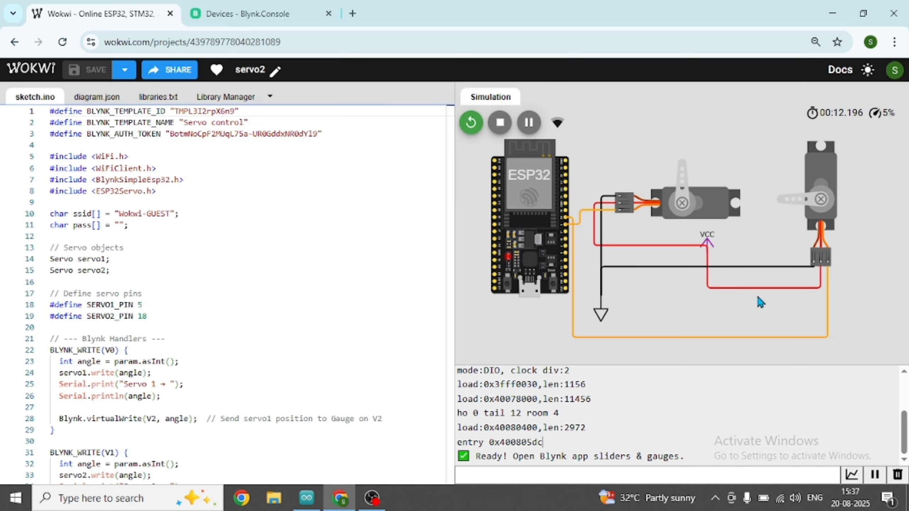
left_click(277, 7)
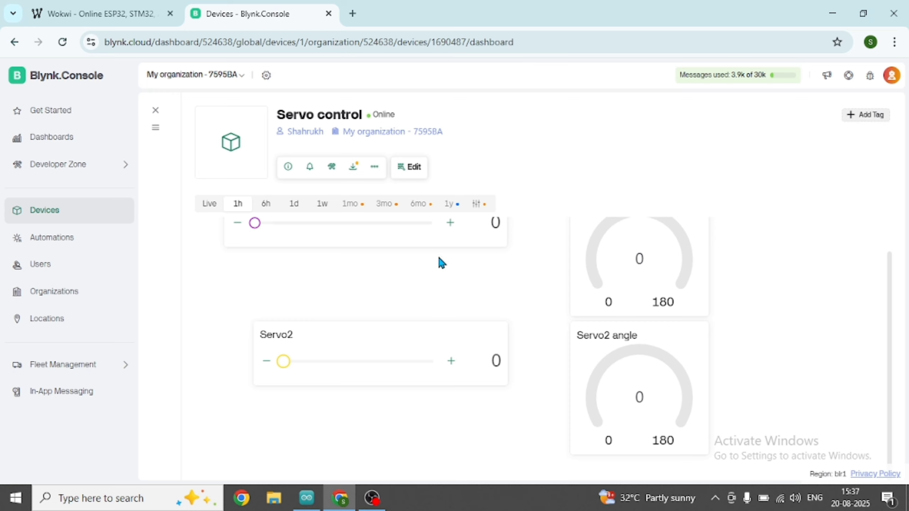
scroll(438, 254, "up", 1)
scroll(437, 250, "down", 1)
scroll(442, 258, "up", 1)
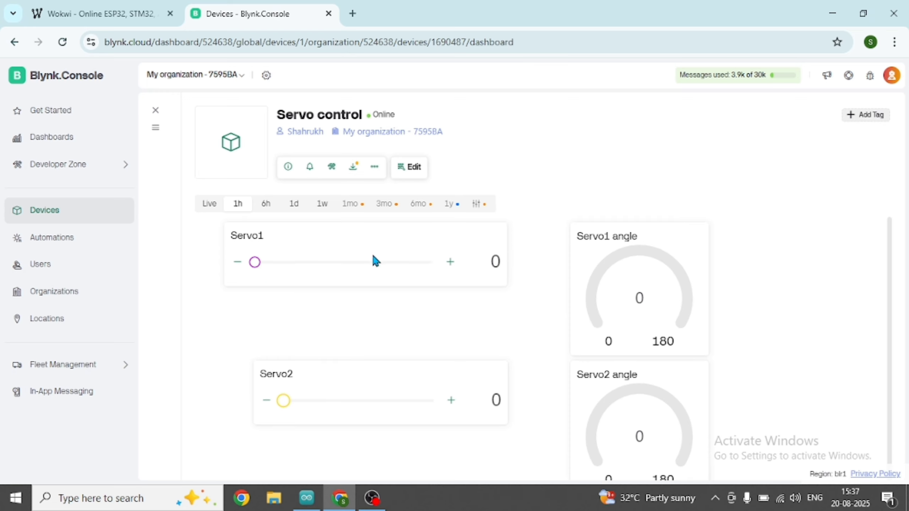
left_click_drag(254, 262, 338, 272)
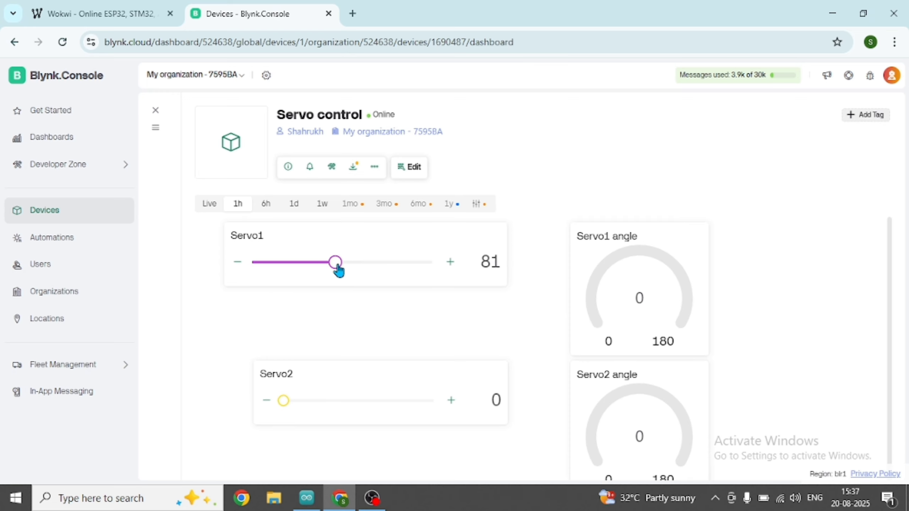
left_click(179, 7)
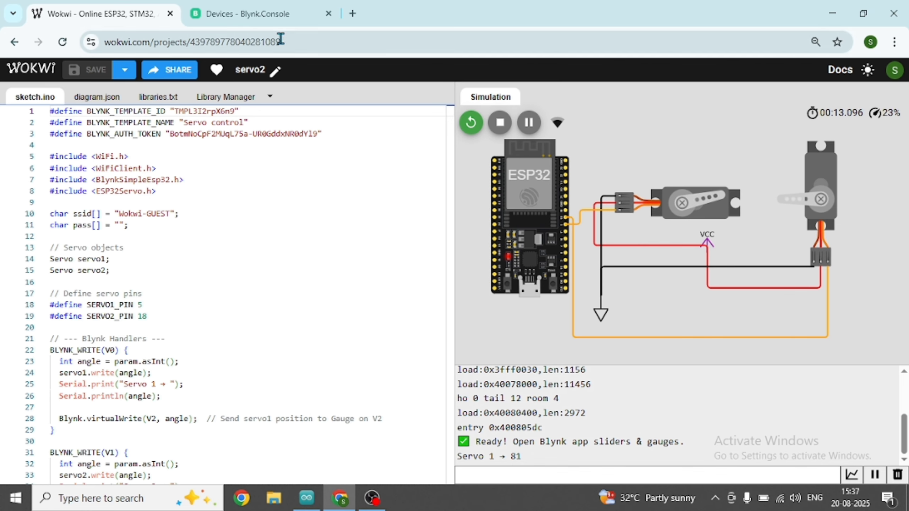
Set Blynk's Servo1 slider to 119, 24 and 95 in turn, checking the first servo in Wokwi after each change
left_click(262, 18)
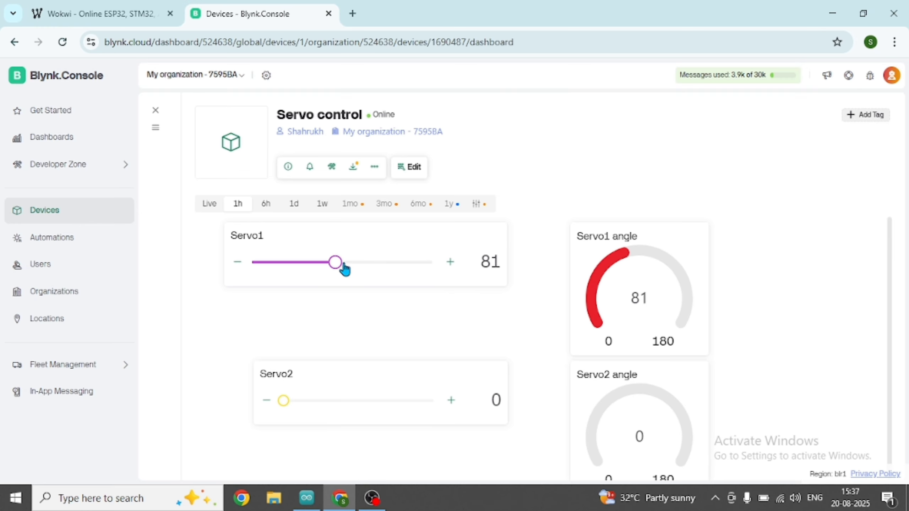
left_click_drag(345, 268, 373, 263)
left_click(85, 6)
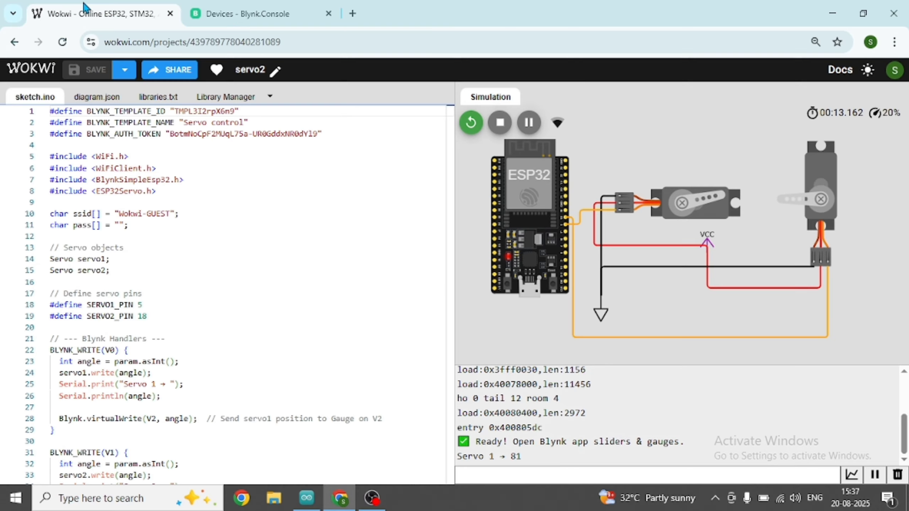
left_click(256, 11)
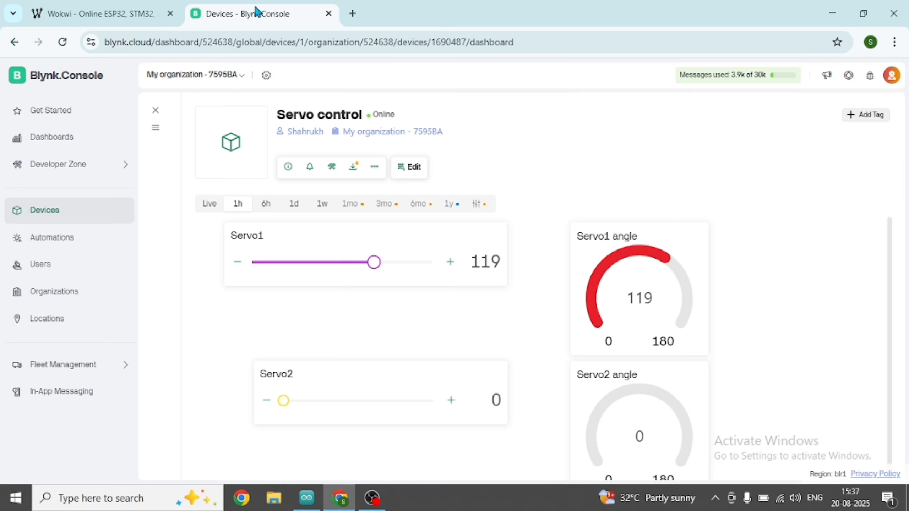
left_click(277, 265)
left_click(152, 8)
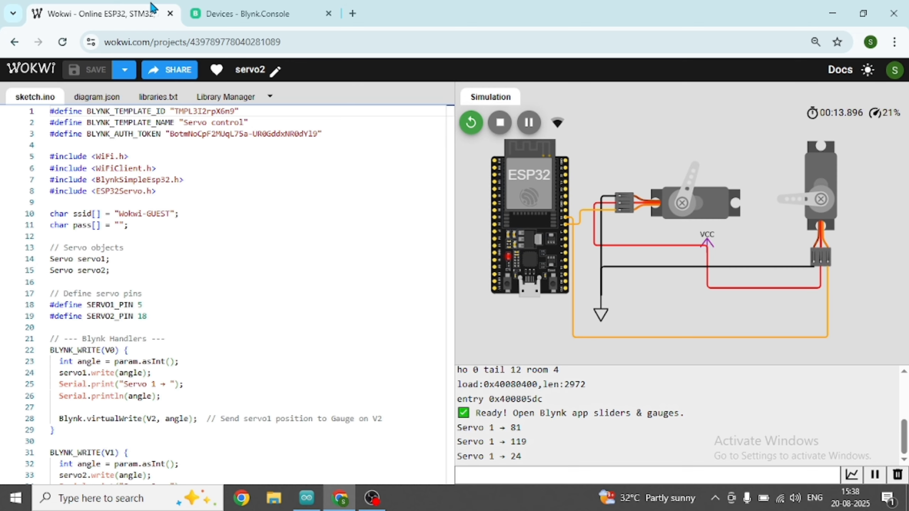
left_click(251, 14)
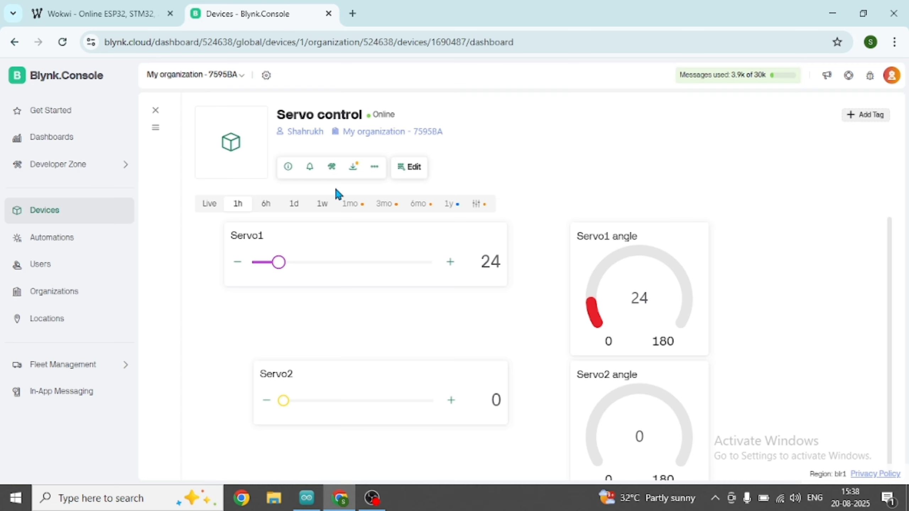
left_click(349, 262)
left_click(114, 13)
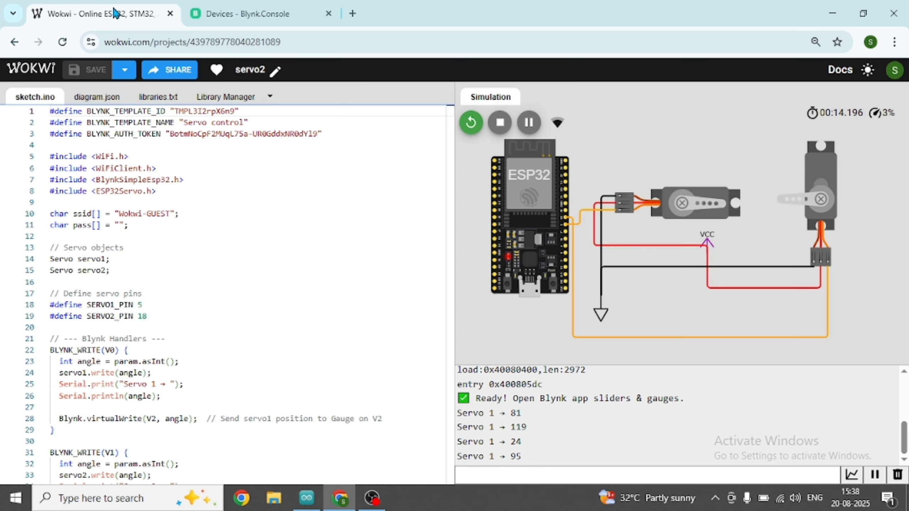
Set Blynk's Servo2 slider to 55 and check the second servo's position in Wokwi
left_click(240, 7)
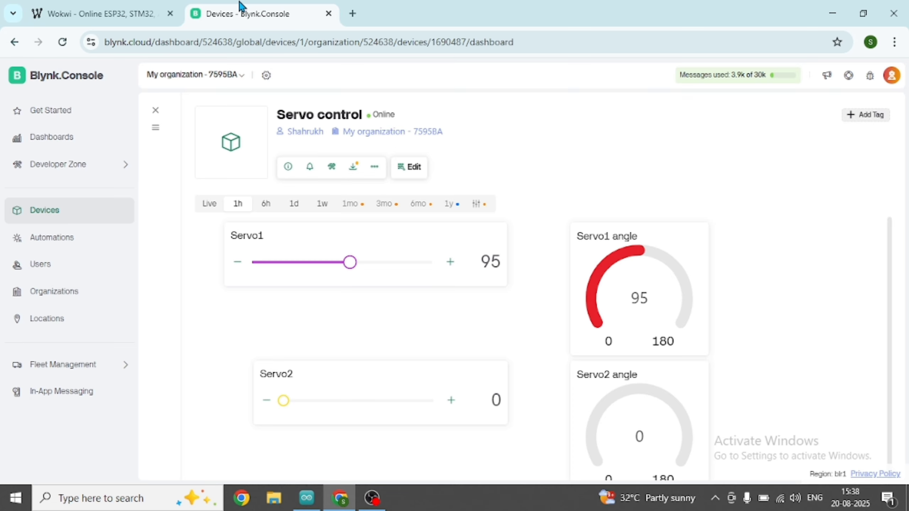
left_click(328, 409)
left_click(107, 5)
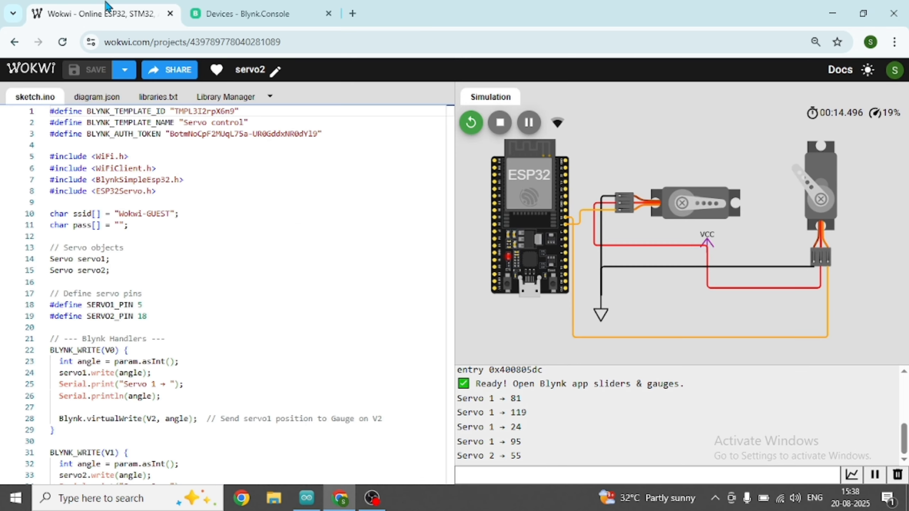
Return to the Blynk dashboard, check both angle gauges, and set the Servo2 slider to 123
left_click(235, 7)
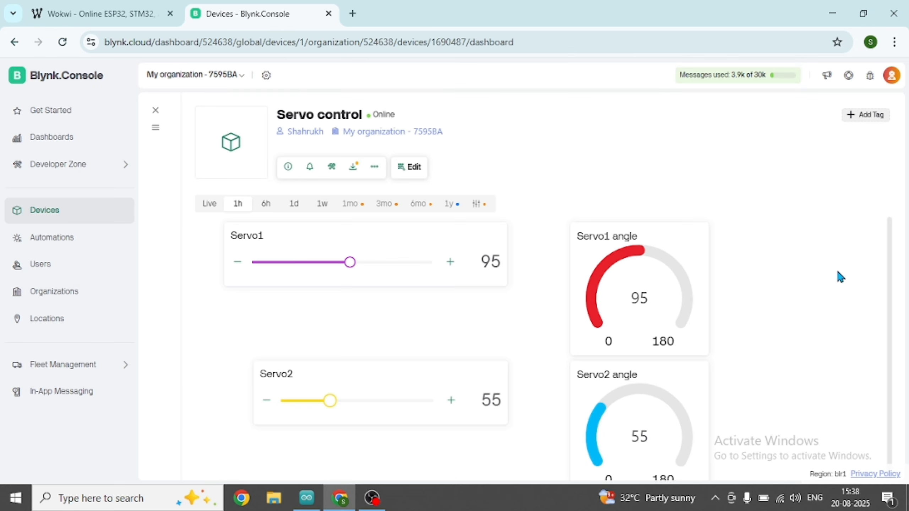
scroll(842, 257, "down", 1)
scroll(846, 258, "up", 1)
left_click(385, 406)
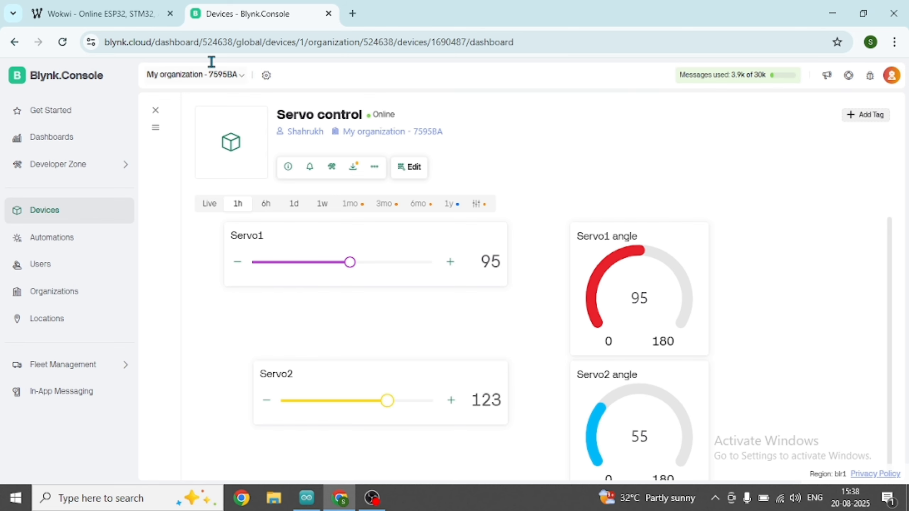
Check the second servo in Wokwi, then set Blynk's Servo2 and Servo1 sliders to 180 in turn, checking the simulation after each change
left_click(51, 5)
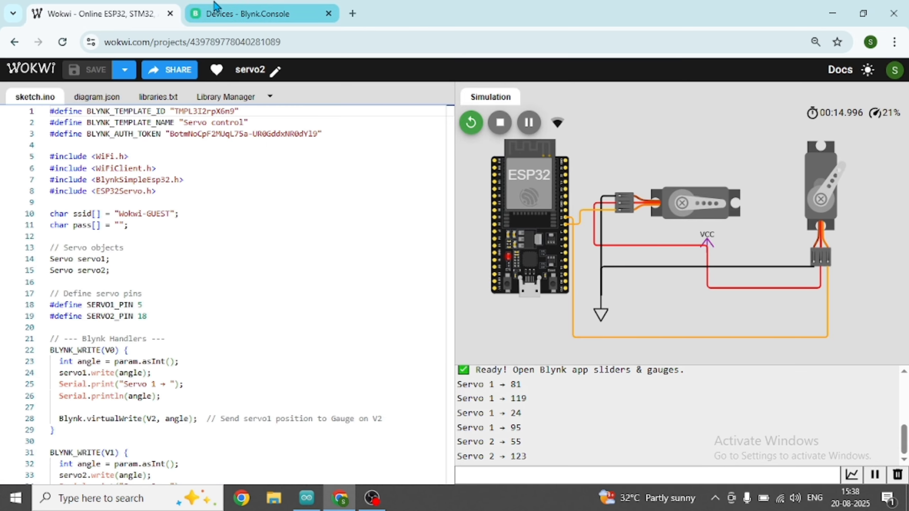
left_click(247, 13)
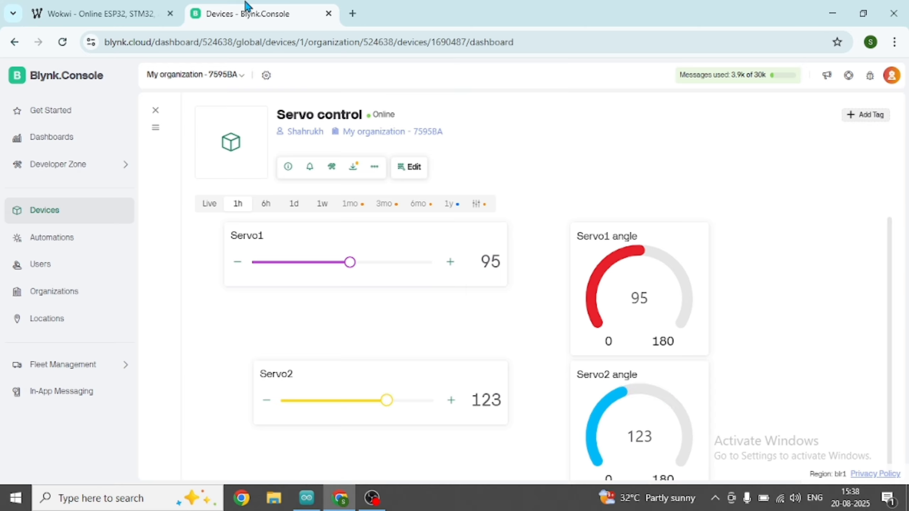
left_click_drag(392, 402, 466, 404)
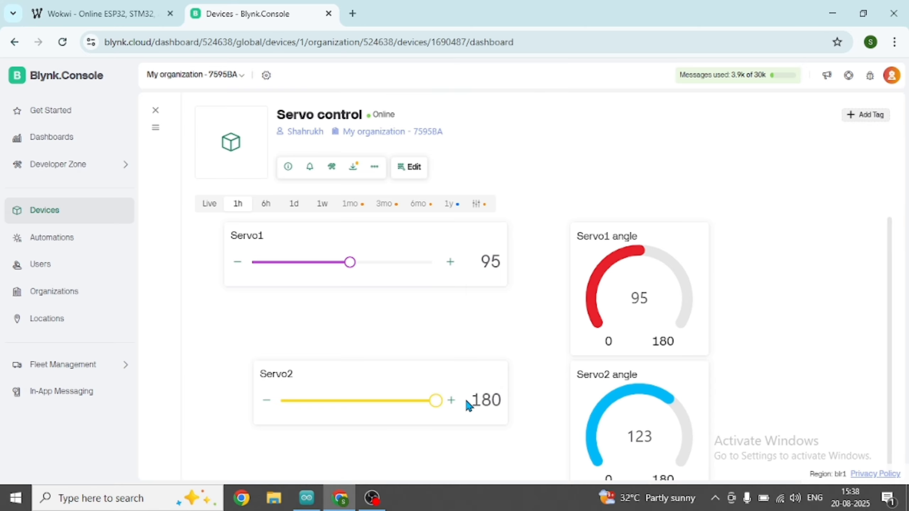
left_click(79, 5)
left_click(237, 5)
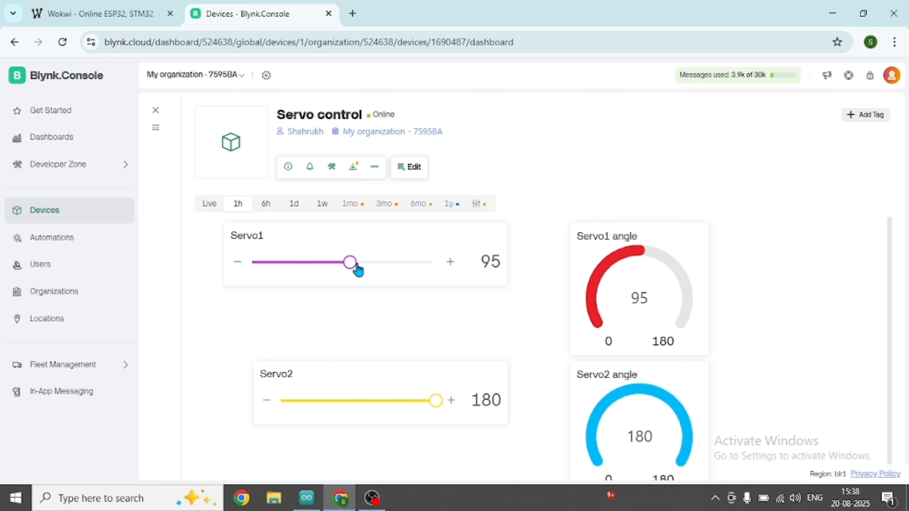
left_click_drag(357, 268, 446, 270)
left_click(123, 5)
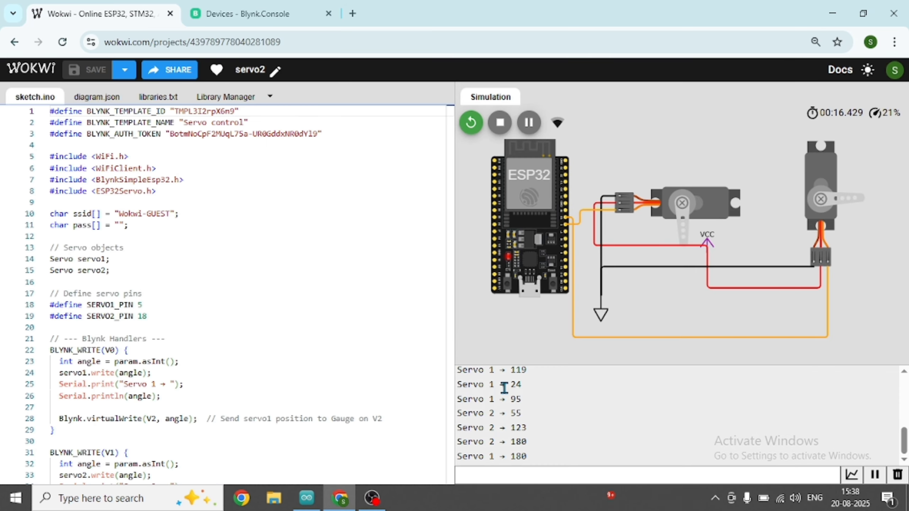
Set Blynk's Servo1 slider to 39 and Servo2 slider to 44, checking the matching servo in Wokwi after each change
left_click(200, 8)
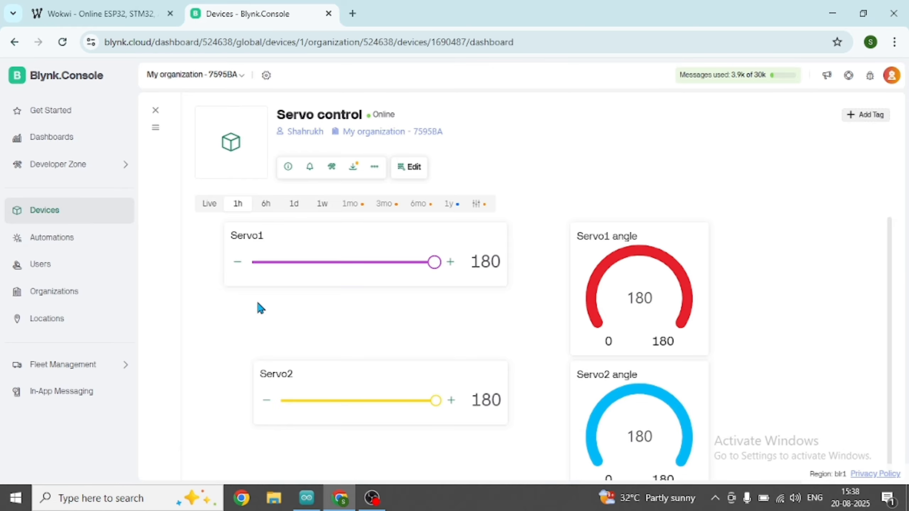
left_click_drag(360, 269, 288, 269)
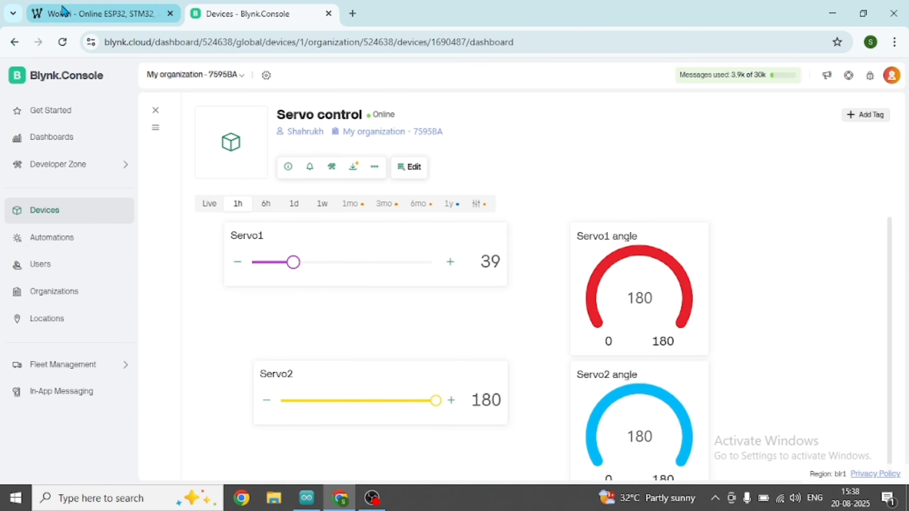
left_click(62, 8)
left_click(195, 11)
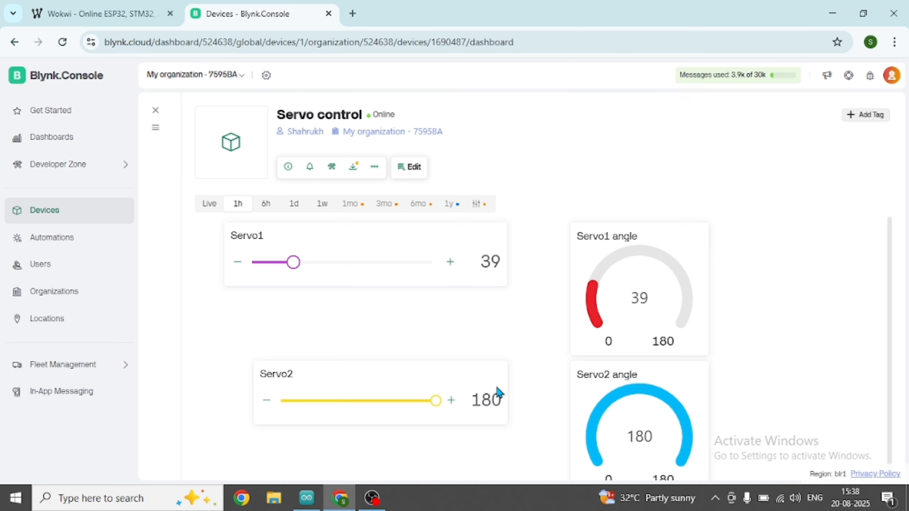
left_click_drag(436, 400, 320, 401)
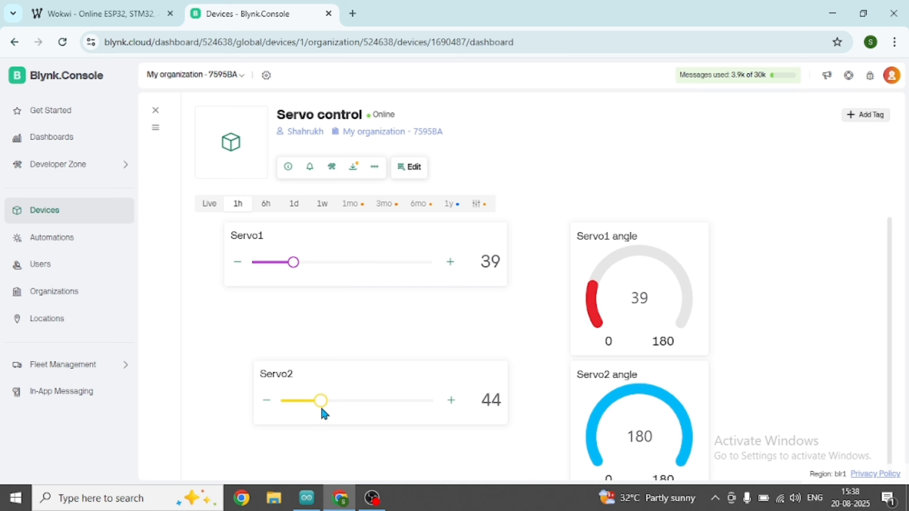
left_click(168, 8)
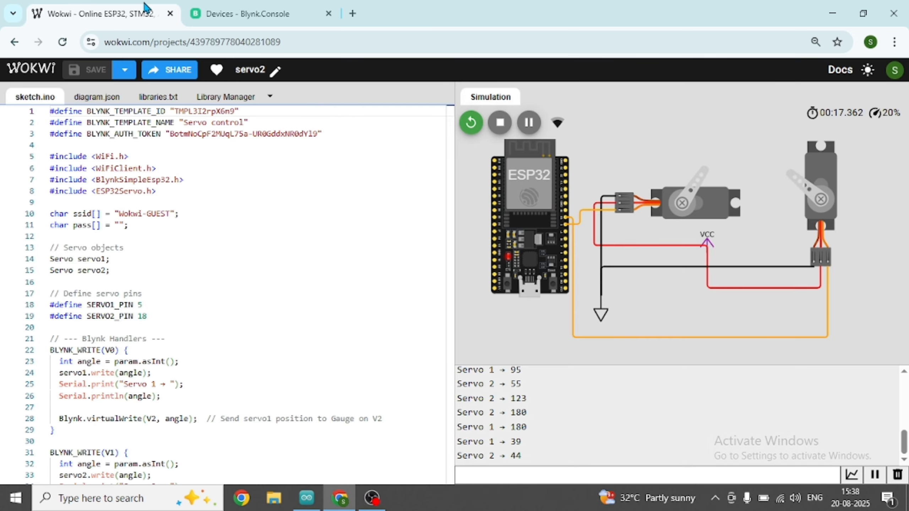
Set Blynk's Servo2 slider to 0 and 115 in turn, checking the second servo and serial output in Wokwi after each change
left_click(246, 13)
left_click_drag(321, 404, 276, 400)
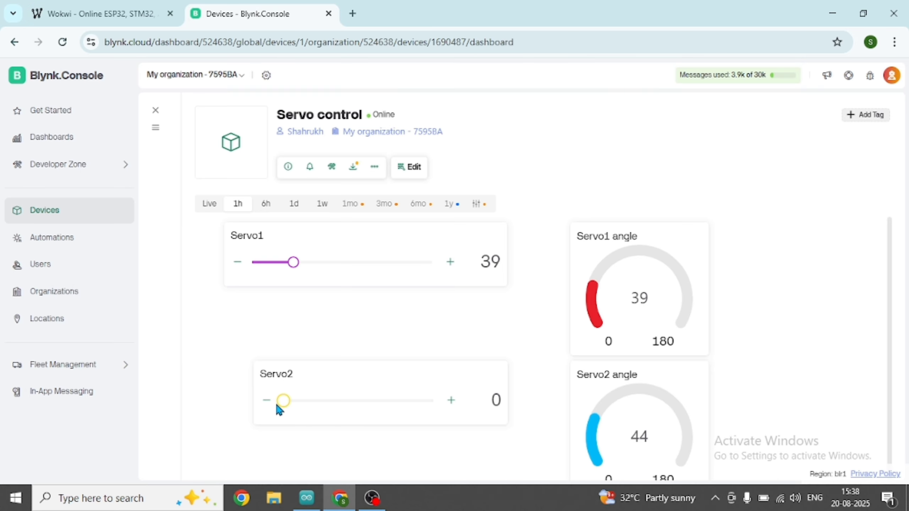
left_click(118, 16)
left_click(226, 10)
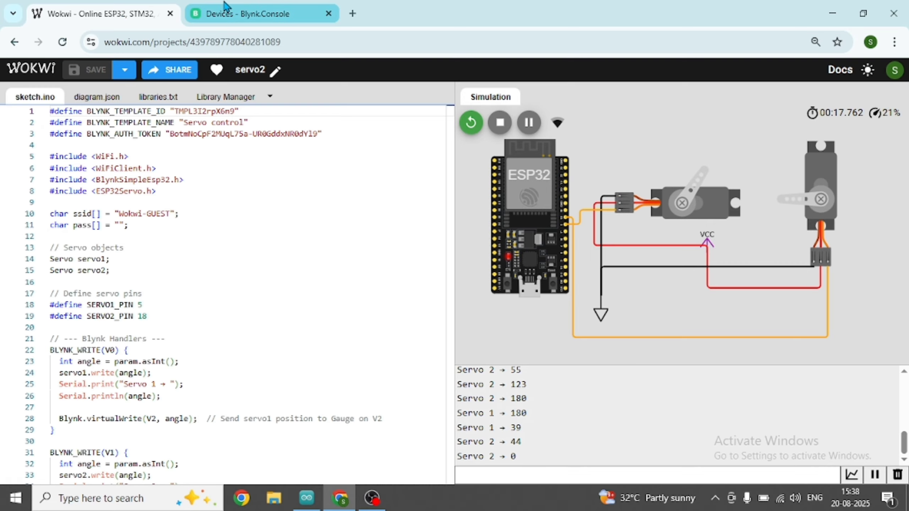
left_click(141, 10)
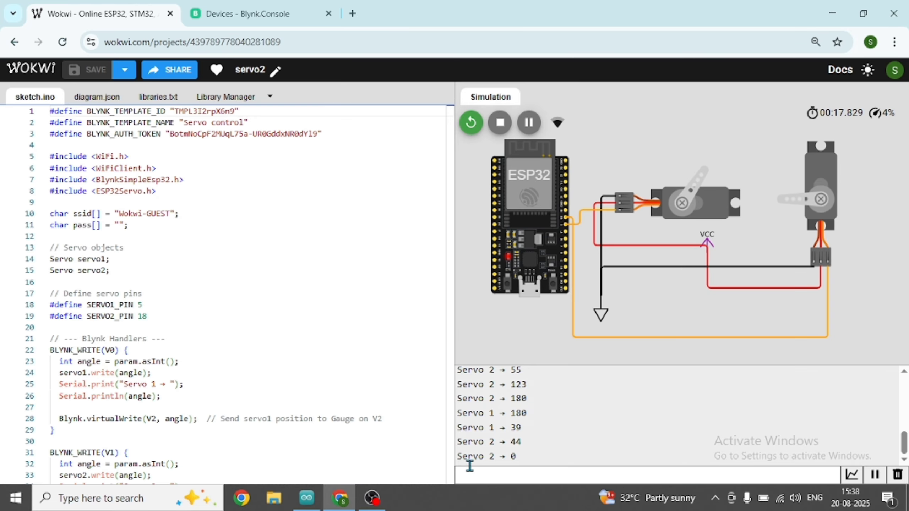
left_click(242, 5)
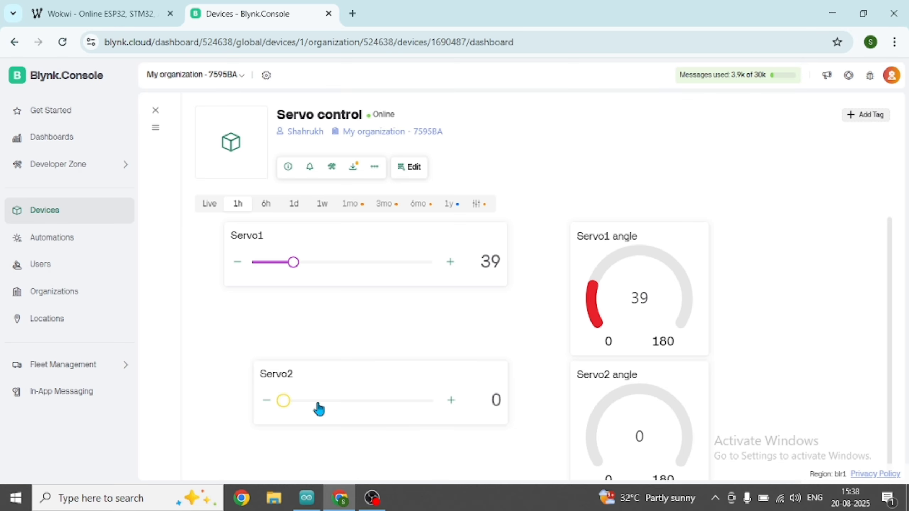
left_click_drag(291, 408, 379, 403)
left_click(171, 5)
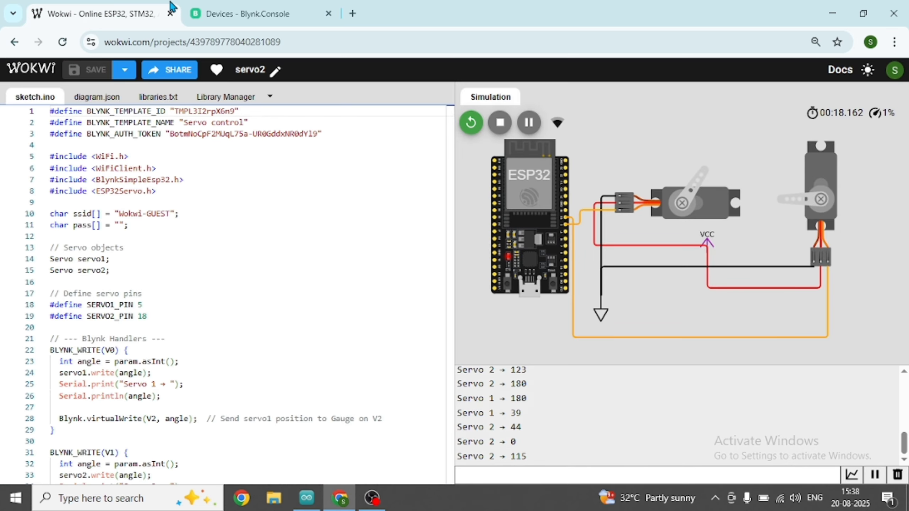
Set Blynk's Servo1 slider to 116 and 153 in turn, comparing the Servo1 angle gauge with the first servo in Wokwi
left_click(229, 5)
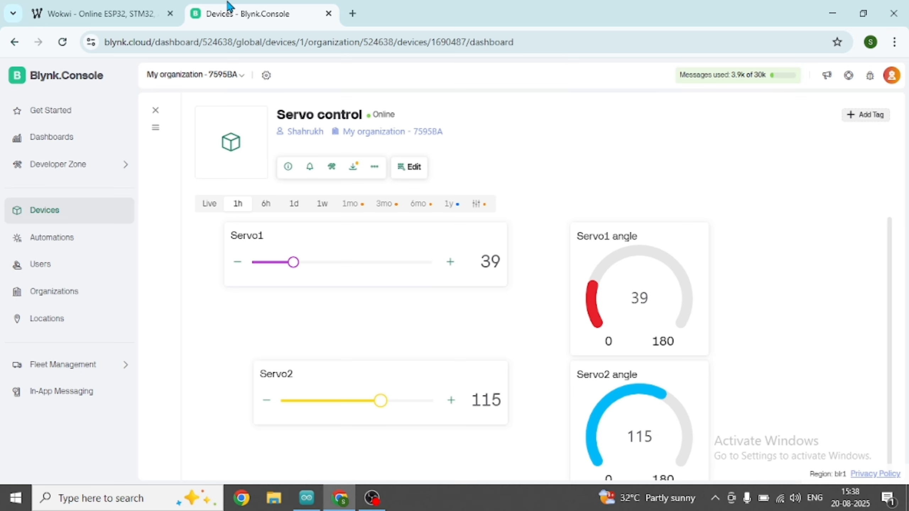
scroll(804, 269, "down", 2)
scroll(802, 284, "up", 2)
left_click_drag(298, 269, 369, 263)
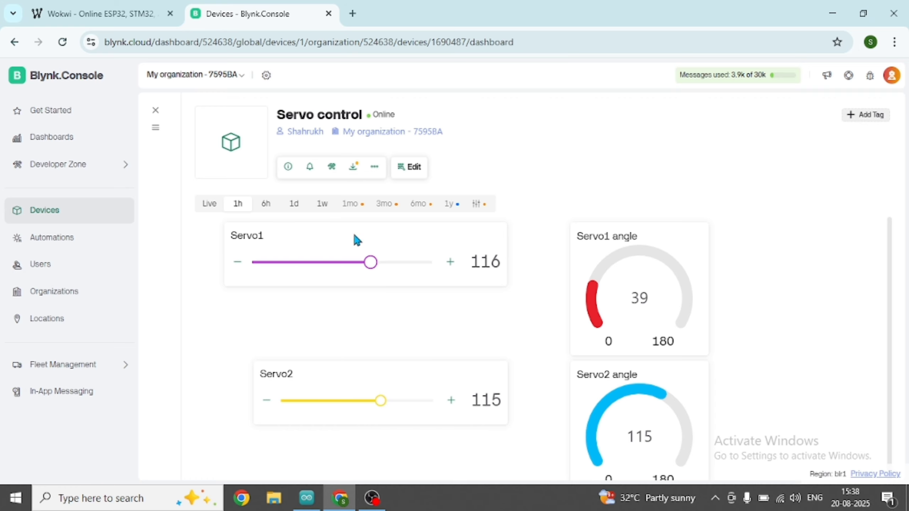
left_click(103, 5)
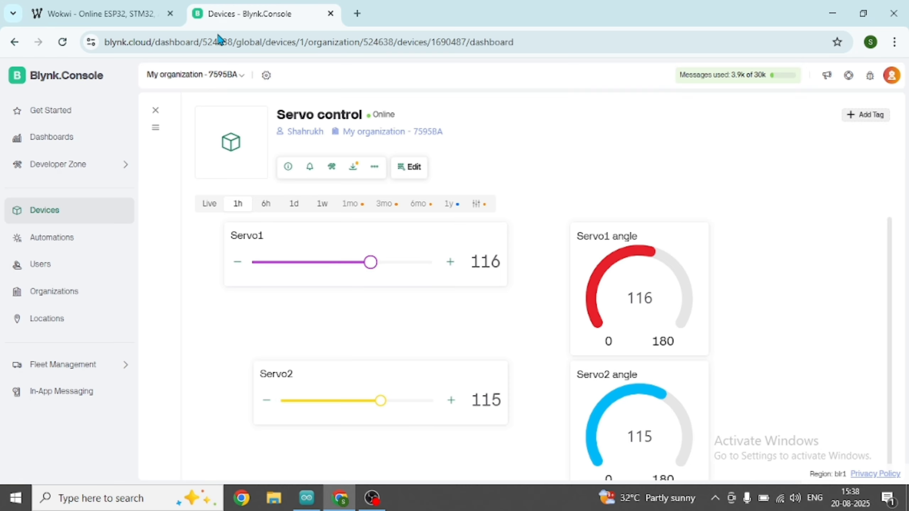
left_click(229, 13)
left_click_drag(369, 265, 408, 263)
left_click(72, 5)
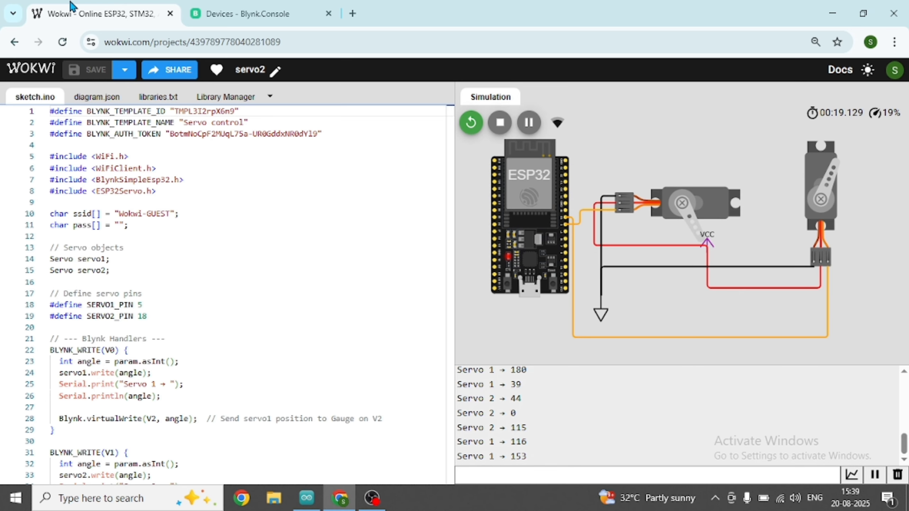
left_click(261, 6)
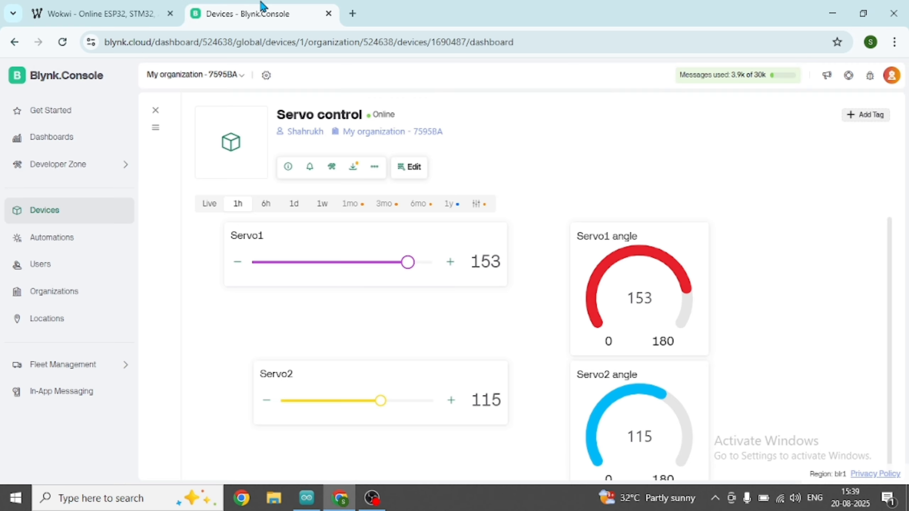
left_click(161, 8)
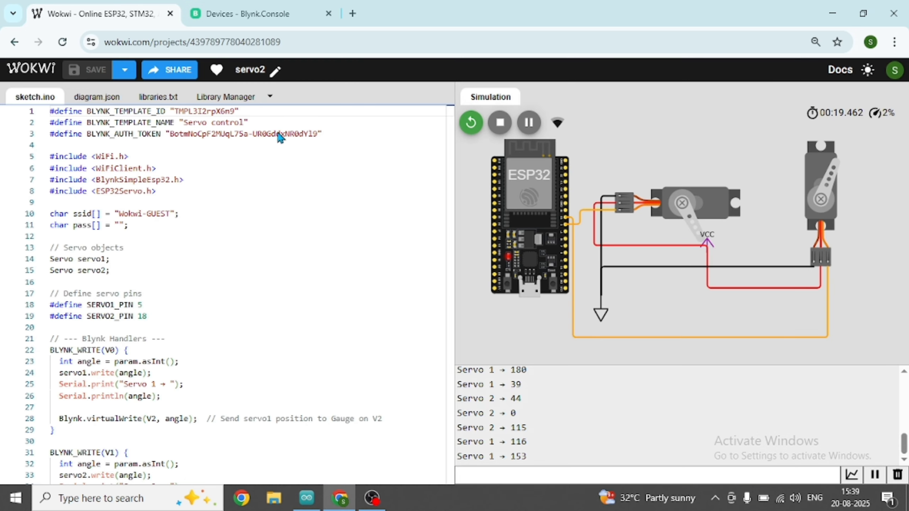
Set Blynk's Servo1 slider to 51 and compare the Servo1 angle gauge with the first servo's position in Wokwi
left_click(304, 6)
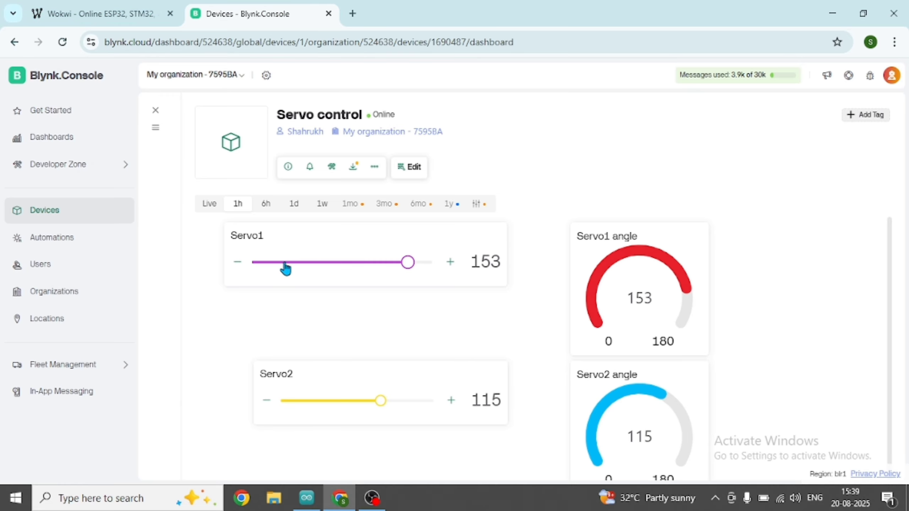
left_click(305, 262)
left_click(66, 5)
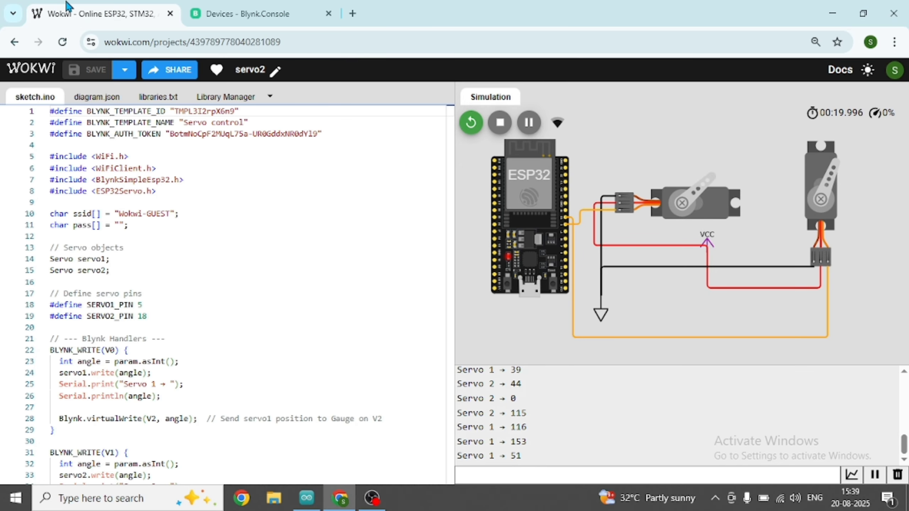
left_click(215, 7)
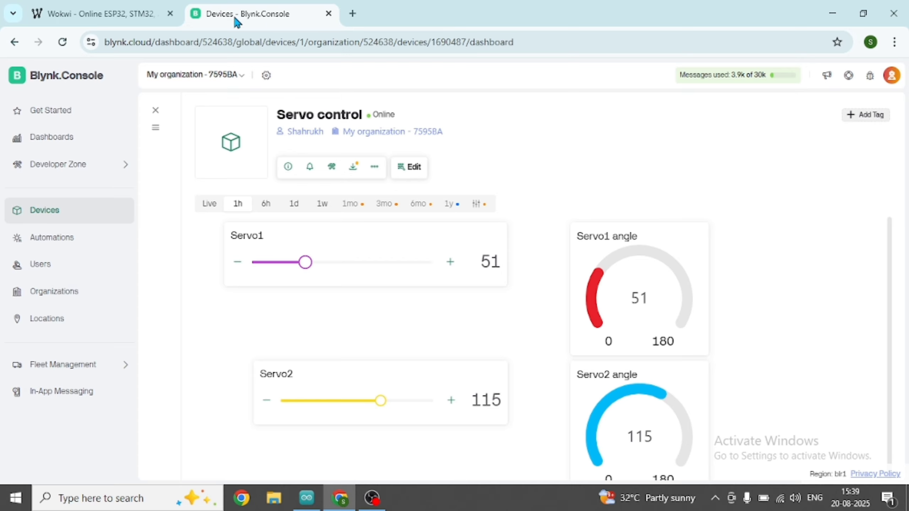
left_click(161, 15)
Set Blynk's Servo2 slider to 53 and check the second servo's position in Wokwi
left_click(243, 7)
left_click(324, 401)
left_click(83, 5)
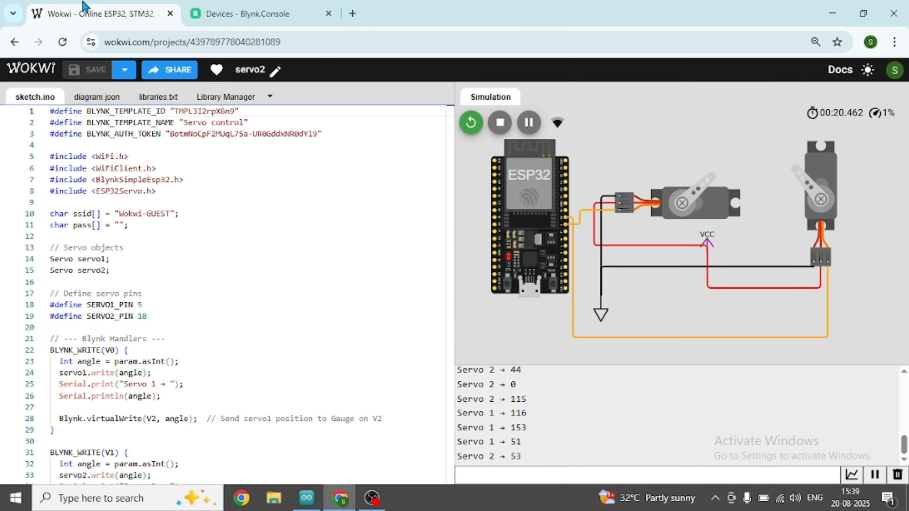